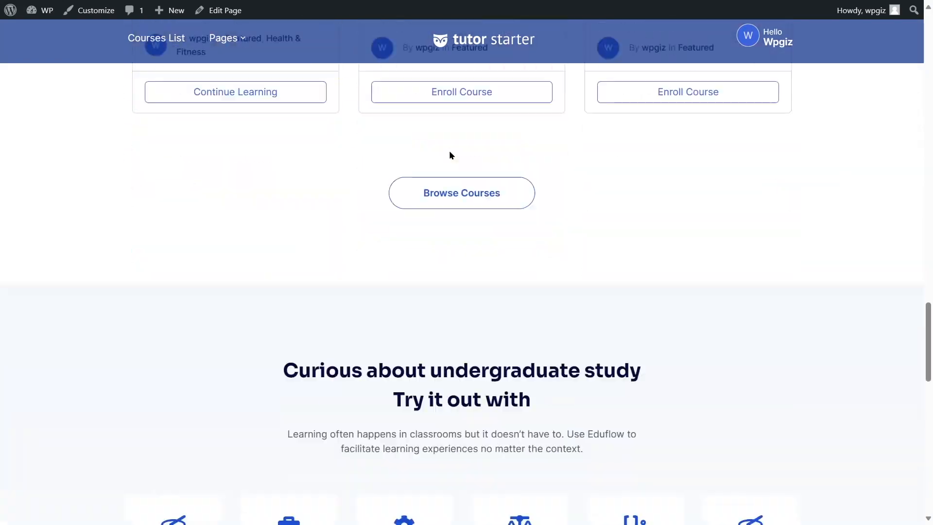
Open the website's Courses List page and look through the courses it offers
scroll(525, 212, "up", 5)
scroll(525, 212, "up", 10)
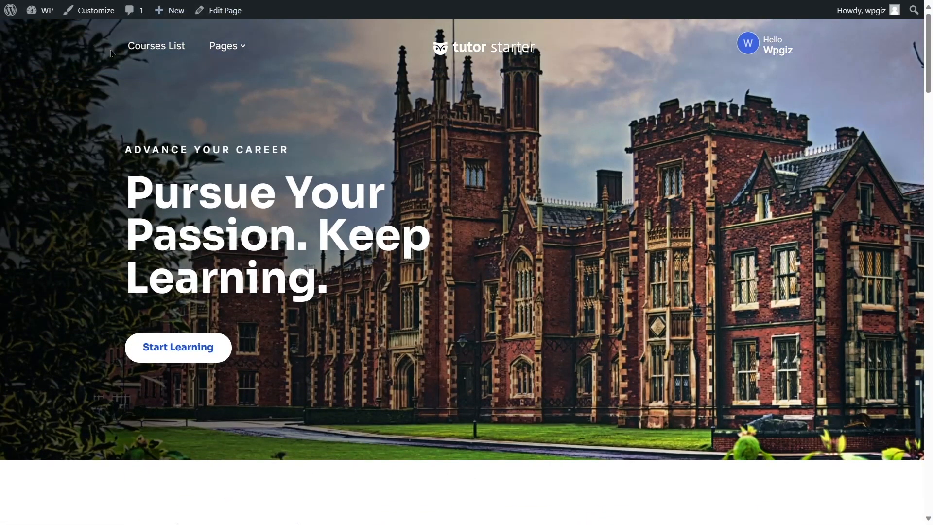
left_click(188, 55)
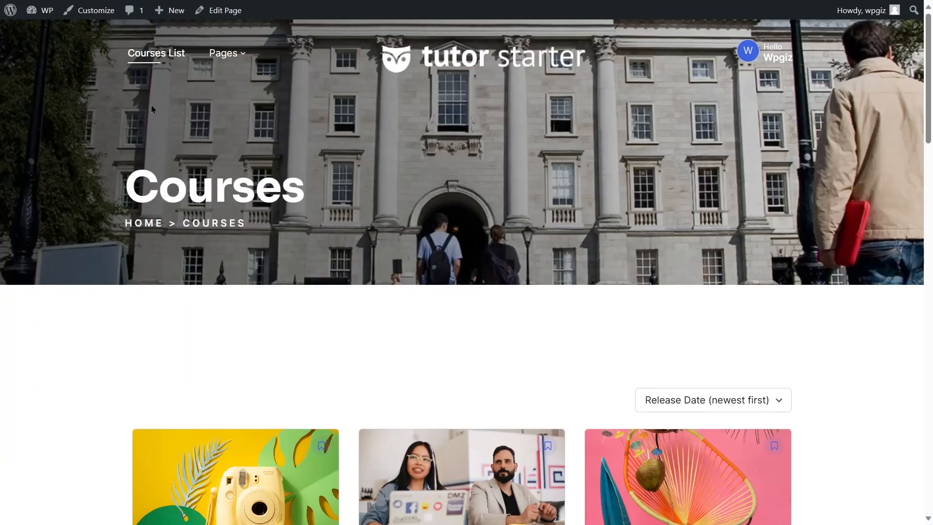
scroll(400, 163, "down", 5)
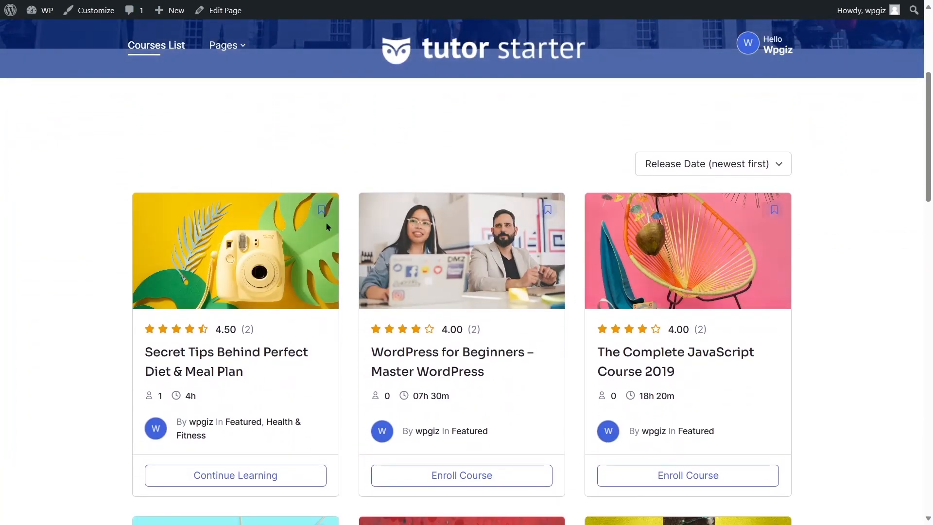
scroll(701, 268, "down", 10)
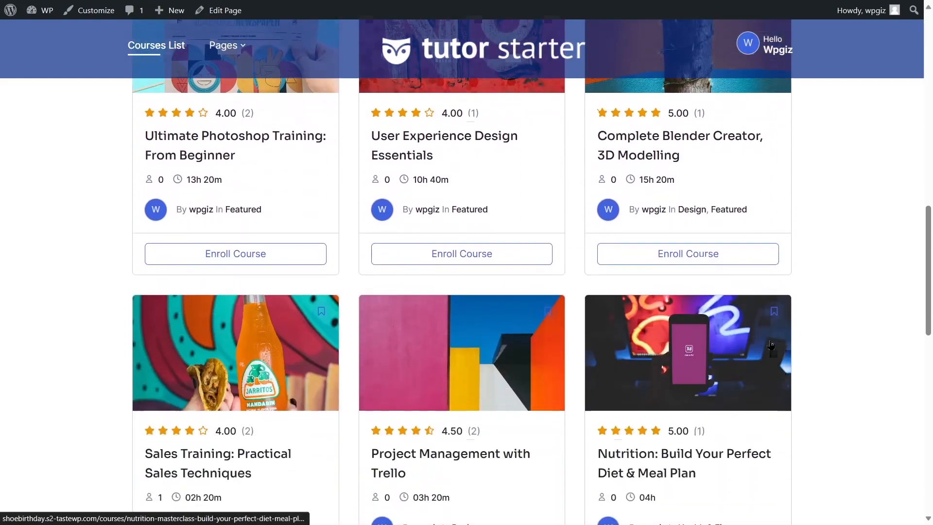
scroll(237, 336, "down", 3)
scroll(223, 323, "up", 15)
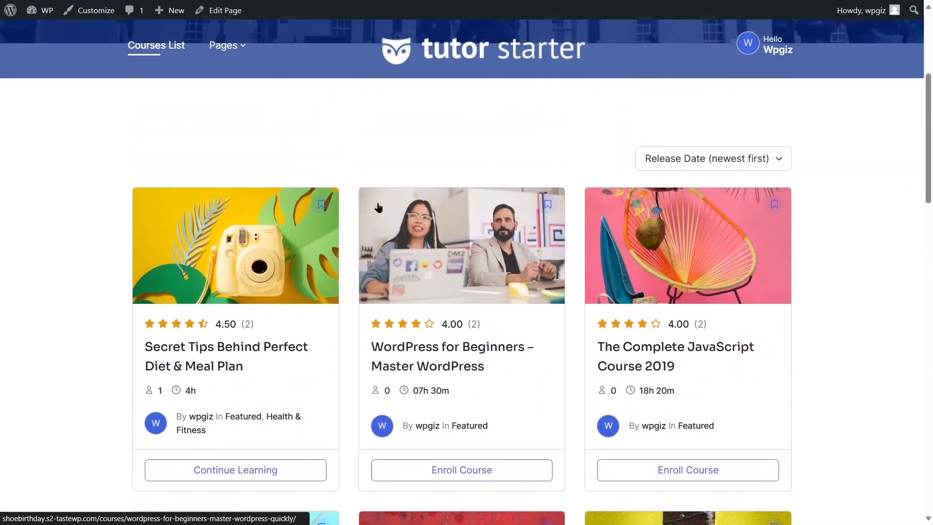
scroll(353, 259, "down", 1)
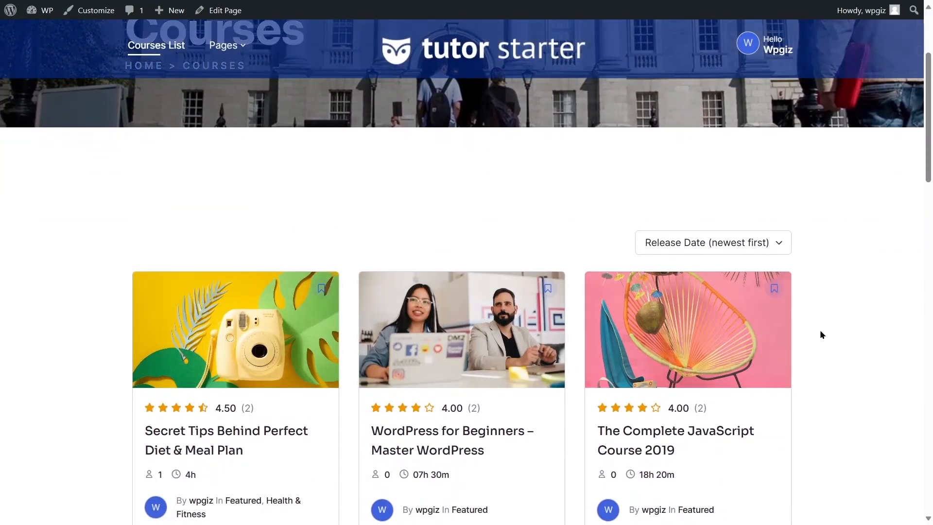
scroll(357, 226, "up", 3)
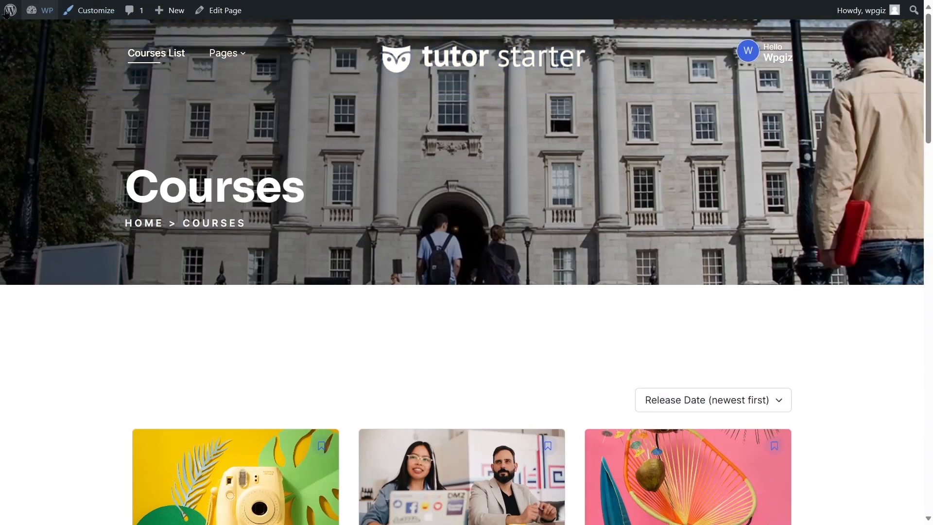
Go to the site's admin dashboard and open the Tutor LMS Pro course list
mouse_move(42, 10)
left_click(44, 36)
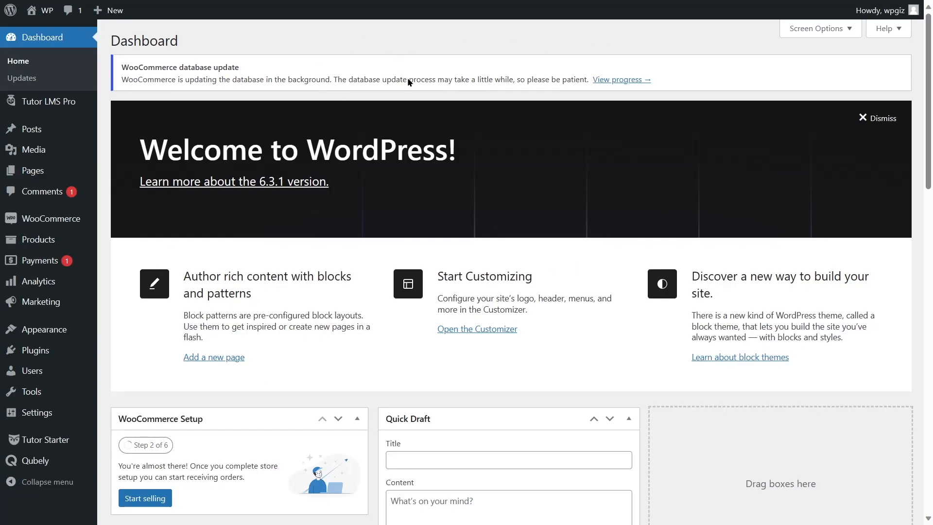
mouse_move(29, 102)
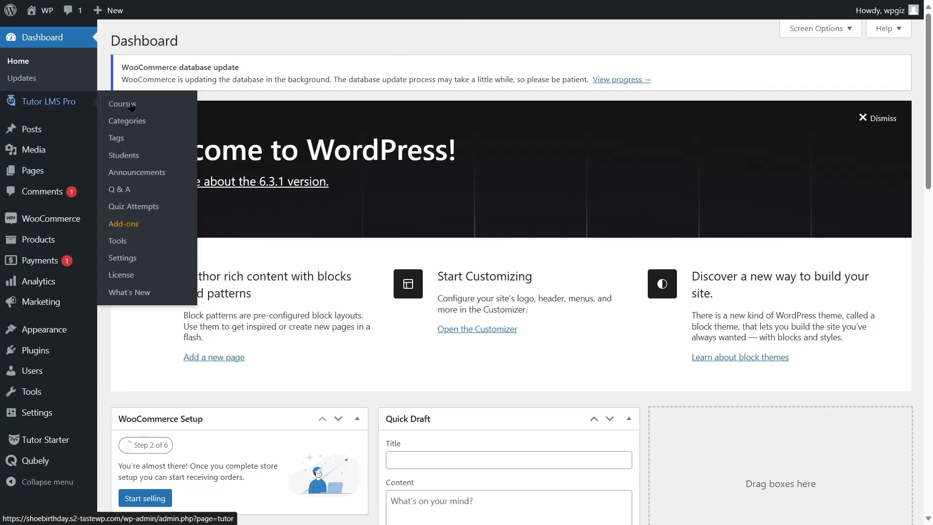
left_click(131, 105)
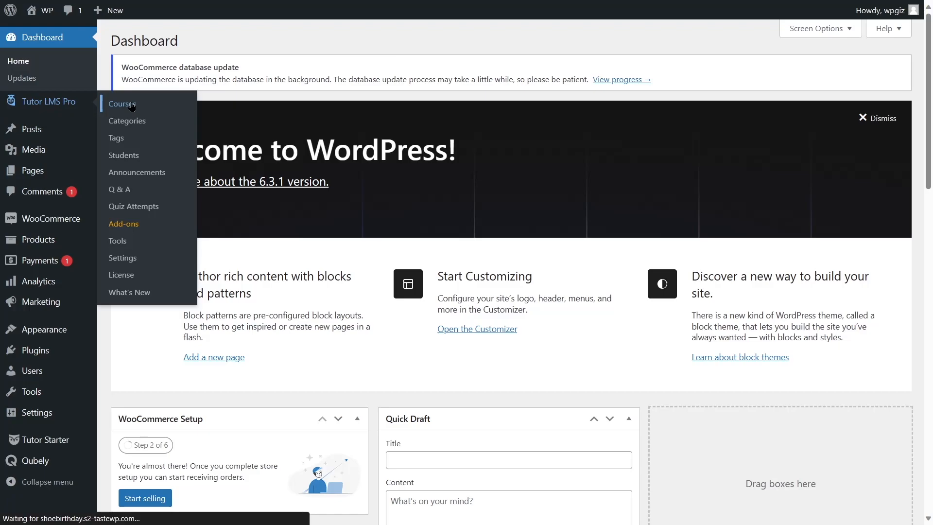
scroll(727, 284, "down", 10)
scroll(725, 280, "up", 10)
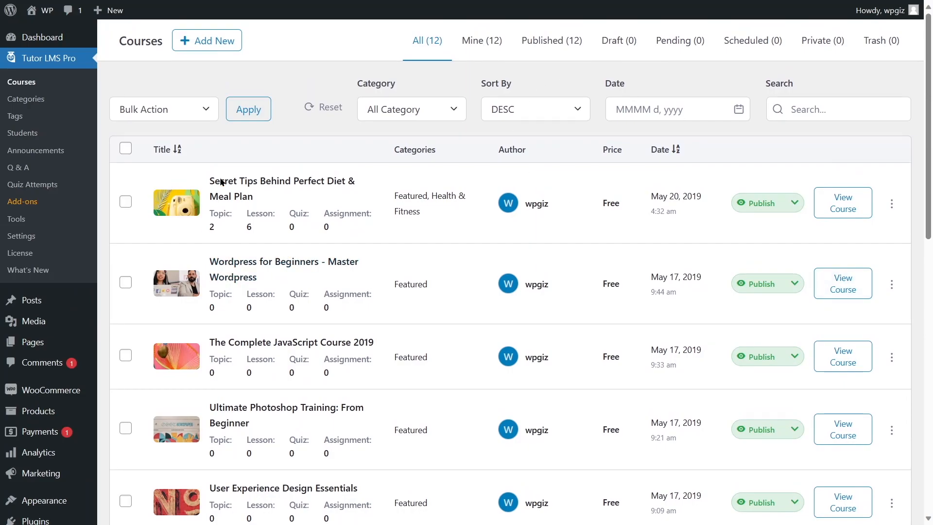
Open the course "Secret Tips Behind Perfect Diet & Meal Plan" for editing and go to its Course Builder section
left_click(892, 204)
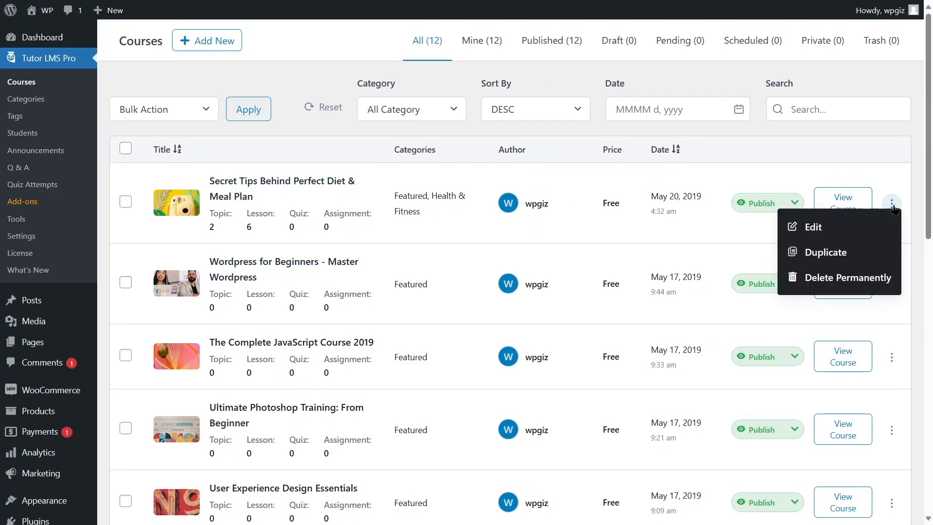
left_click(807, 227)
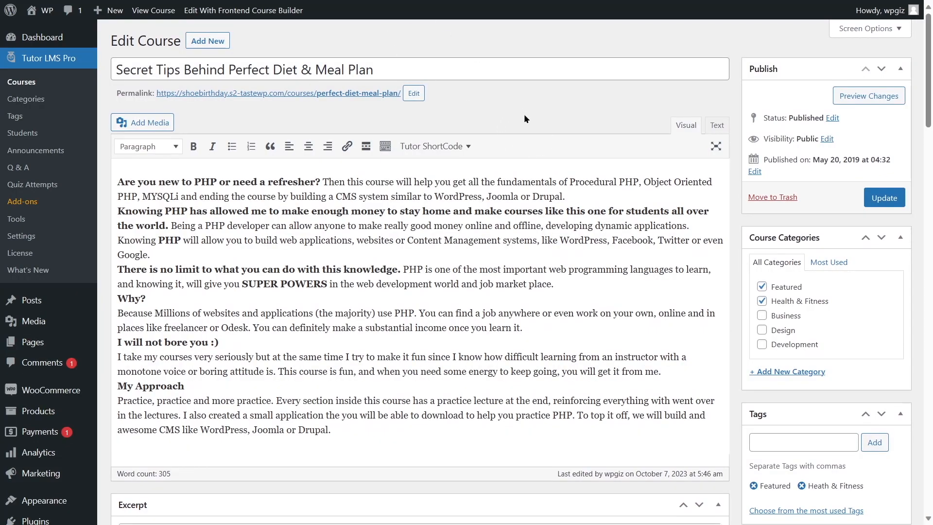
scroll(347, 138, "down", 15)
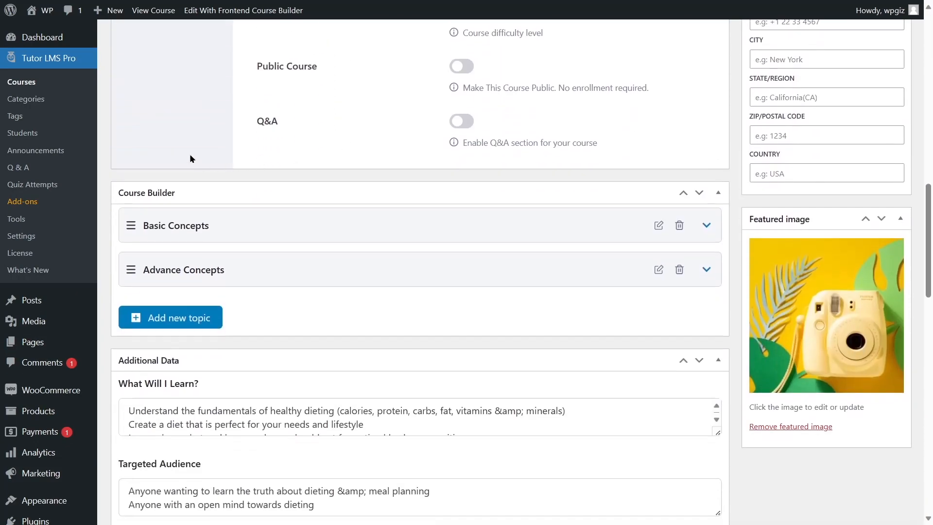
Expand the Basic Concepts topic in the Course Builder to show its lessons
left_click_drag(131, 225, 131, 272)
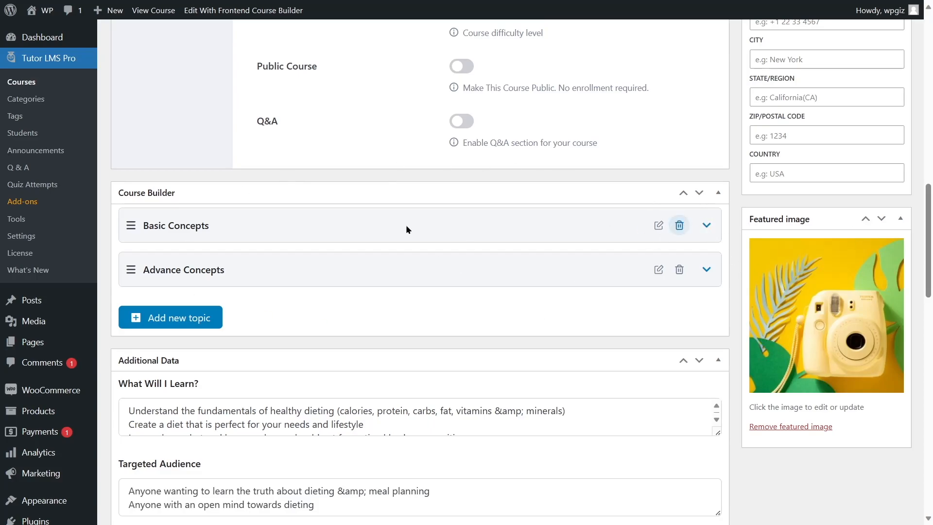
left_click(706, 226)
left_click(705, 226)
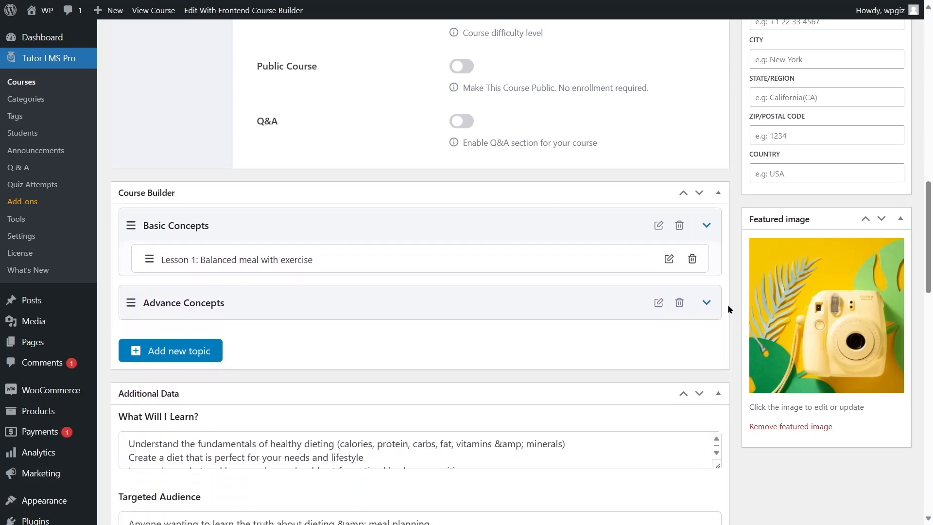
left_click(705, 269)
left_click(706, 269)
left_click(713, 226)
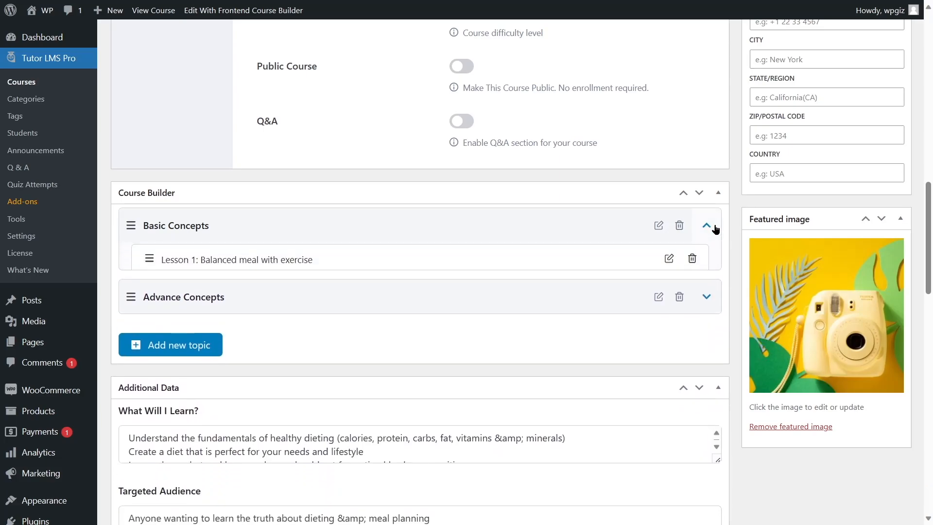
left_click(708, 225)
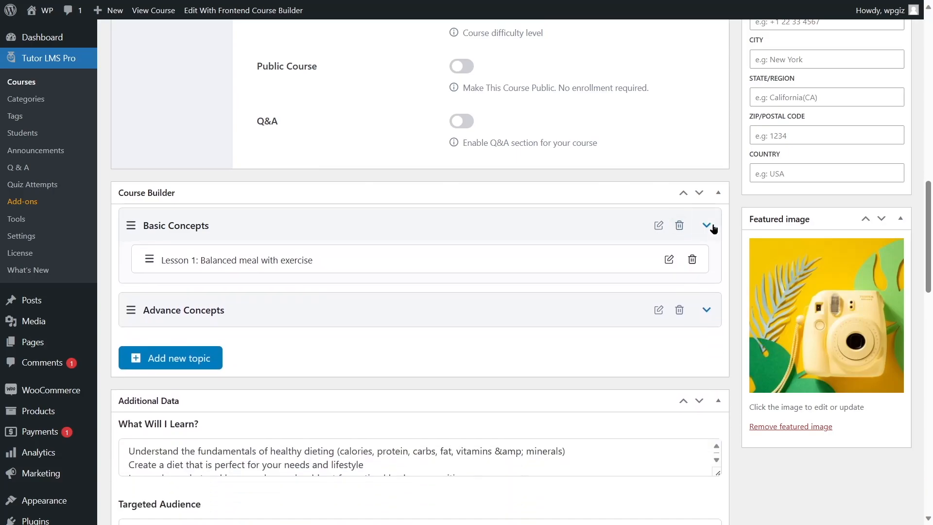
left_click(704, 227)
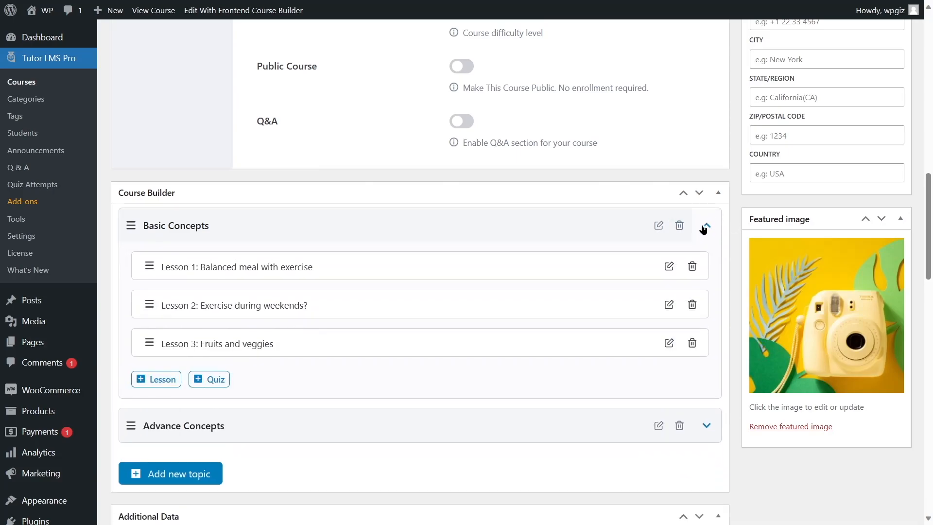
Start a new quiz in the Basic Concepts topic and title it "Basic Concepts quiz"
left_click(209, 381)
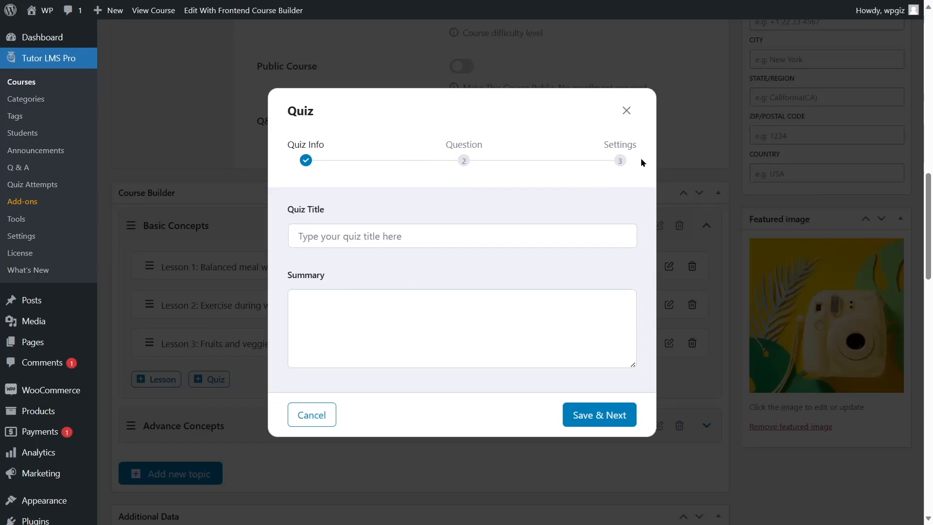
left_click(347, 242)
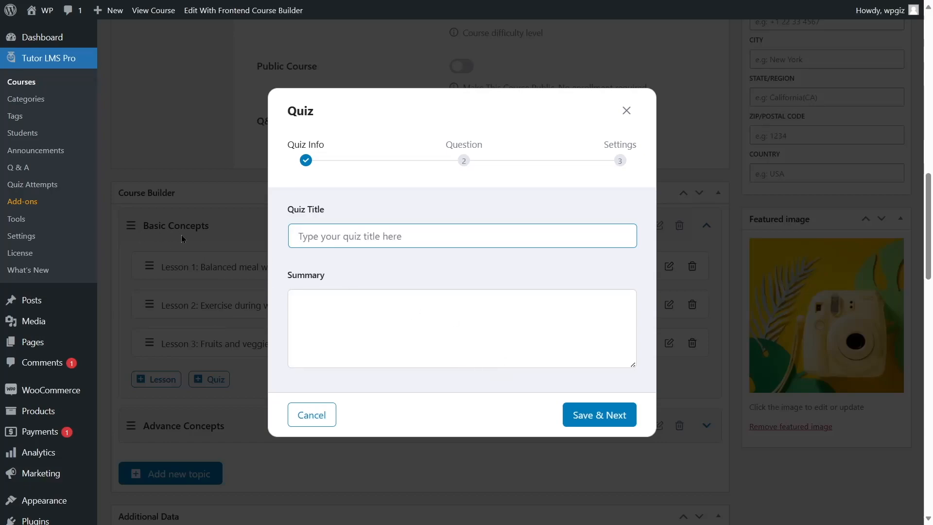
type("Basic Concepts quiz")
Save the quiz info with the summary "You've completed all your lessons for this topic. To complete this topic, you have to pass the quiz."
left_click(368, 304)
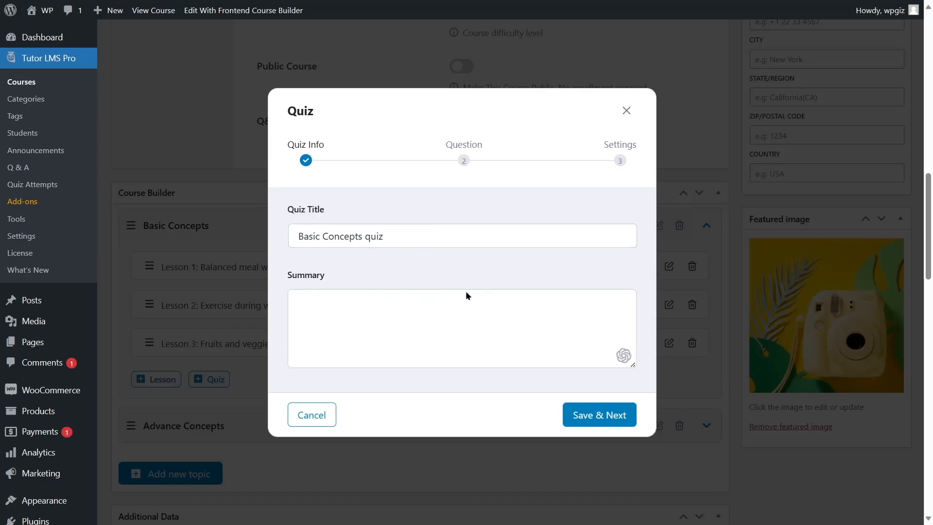
left_click(385, 316)
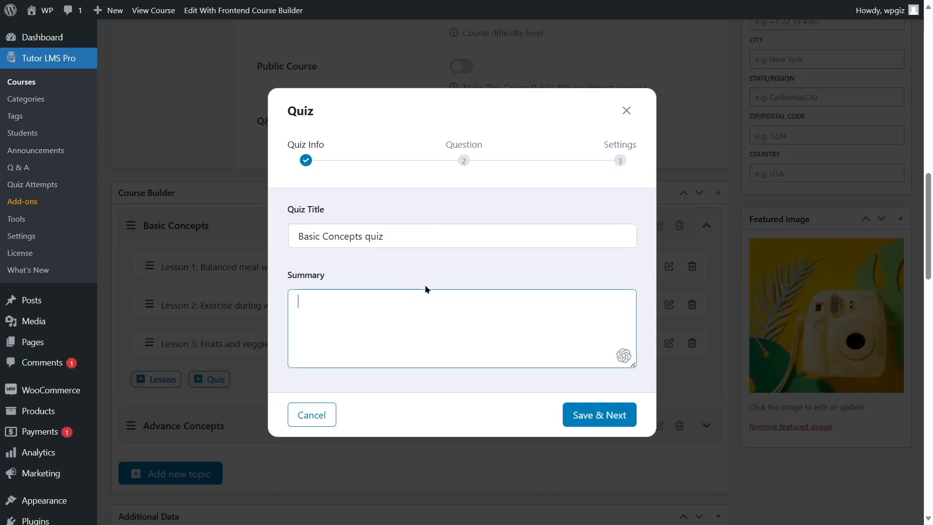
type("You've completed all your lessons for this topic. To complete this topic, you have to pass the quiz.")
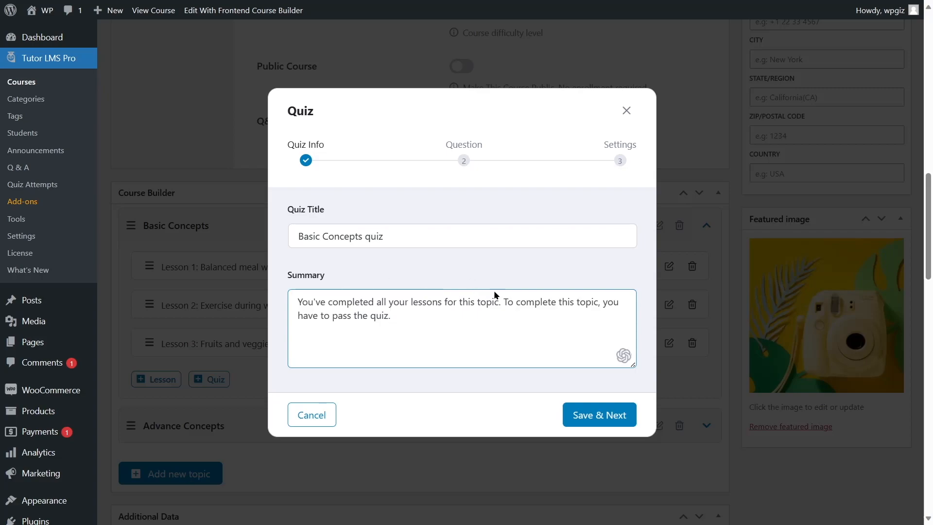
left_click(589, 416)
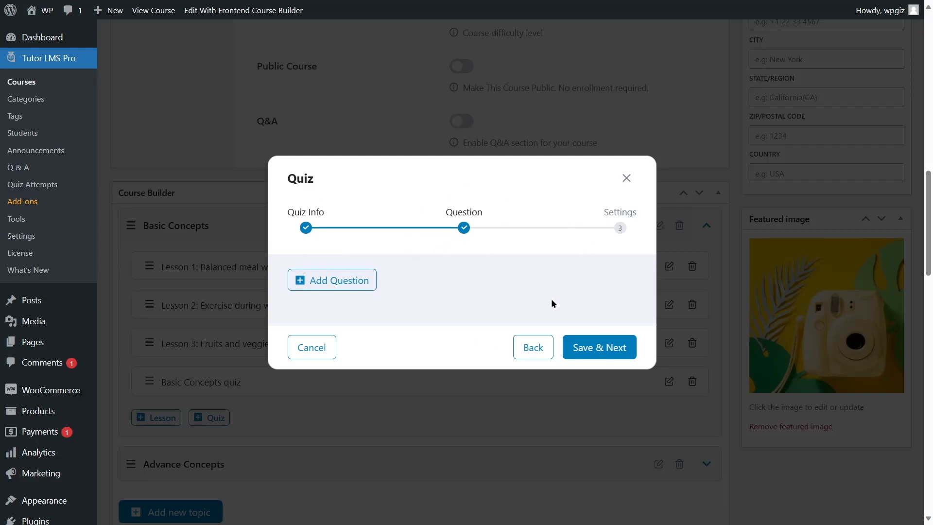
Add a question to the quiz, review the available question types and choose True/False
left_click(334, 281)
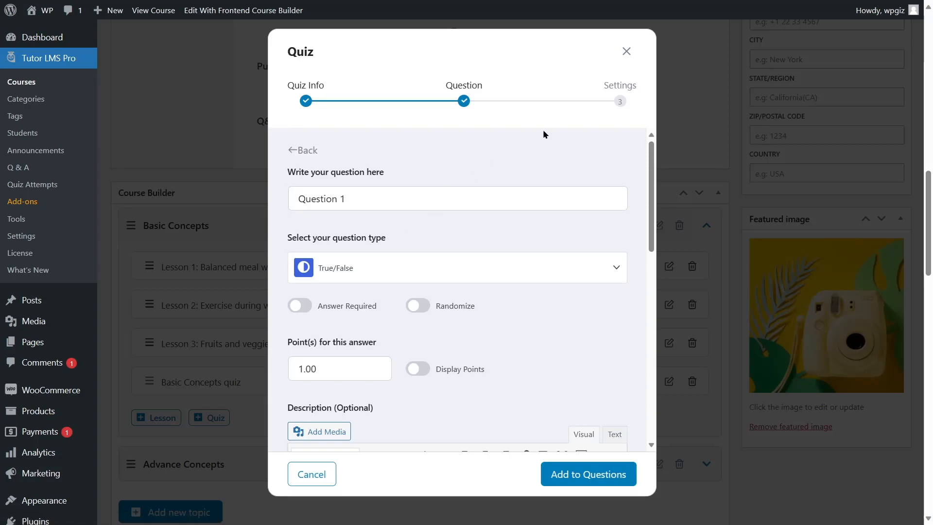
scroll(495, 304, "down", 5)
scroll(491, 306, "up", 5)
left_click(618, 268)
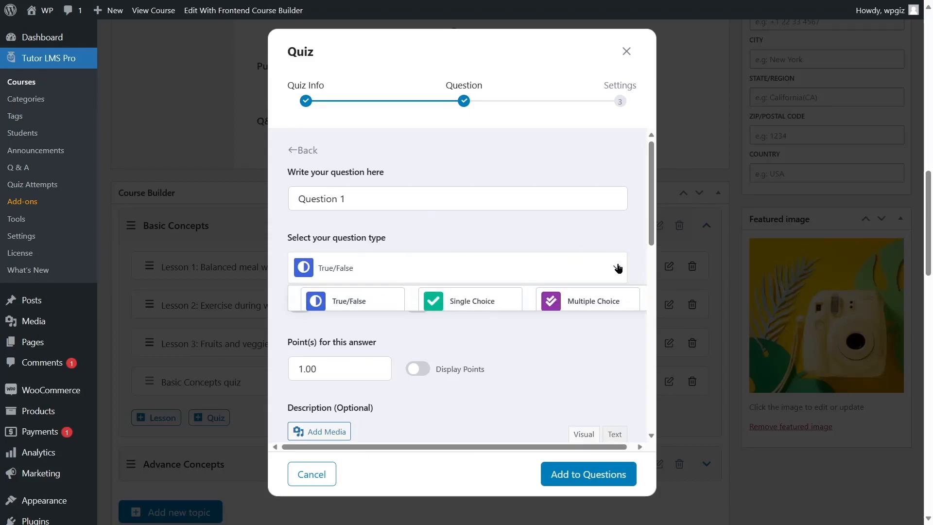
scroll(617, 265, "down", 1)
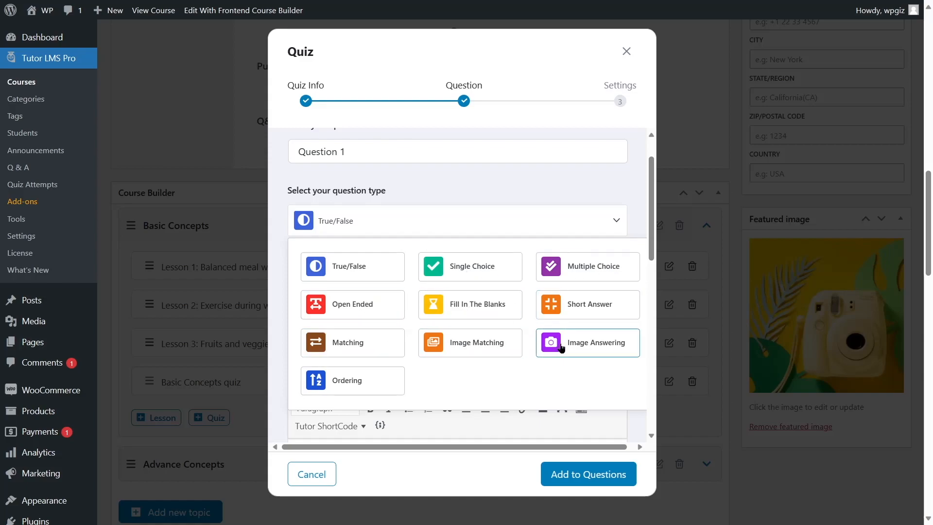
left_click(368, 273)
scroll(364, 270, "down", 5)
scroll(364, 267, "up", 6)
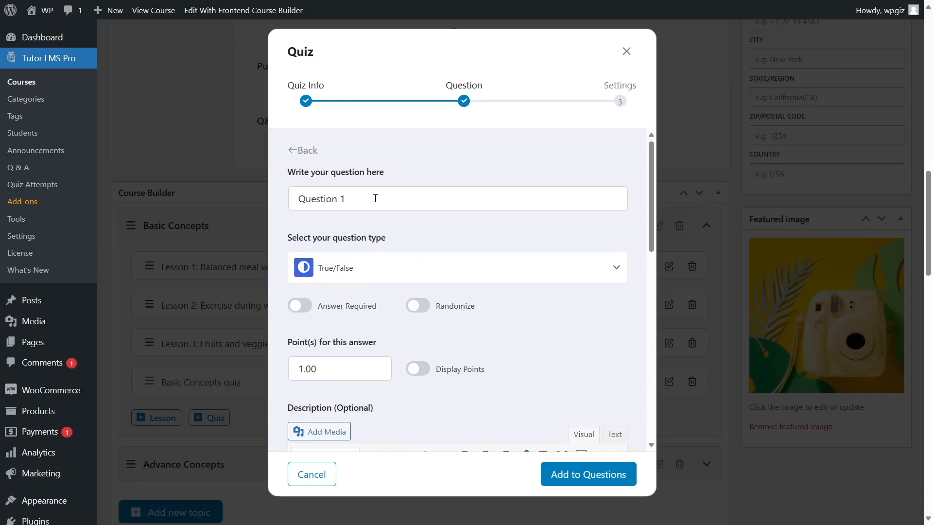
Replace the default question text with "The color of the sky is blue."
left_click_drag(375, 198, 297, 194)
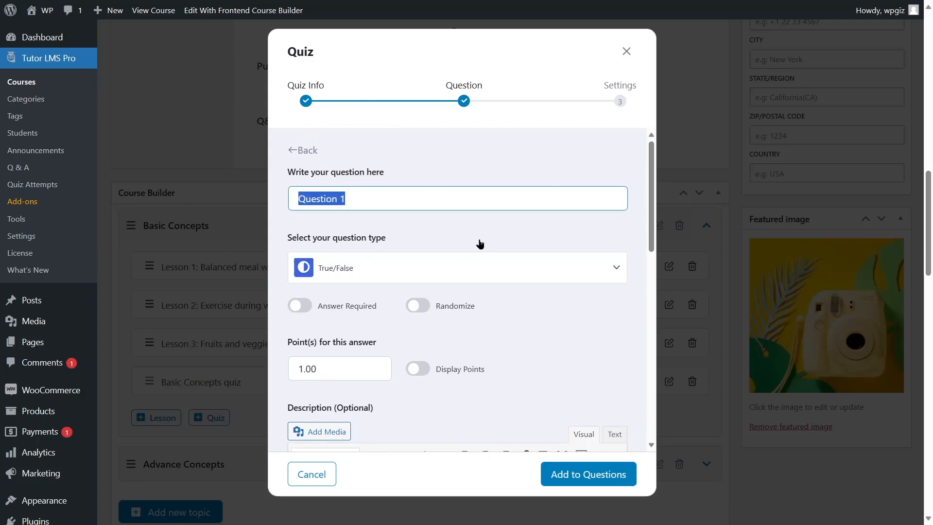
type("The color of the sky is blue.")
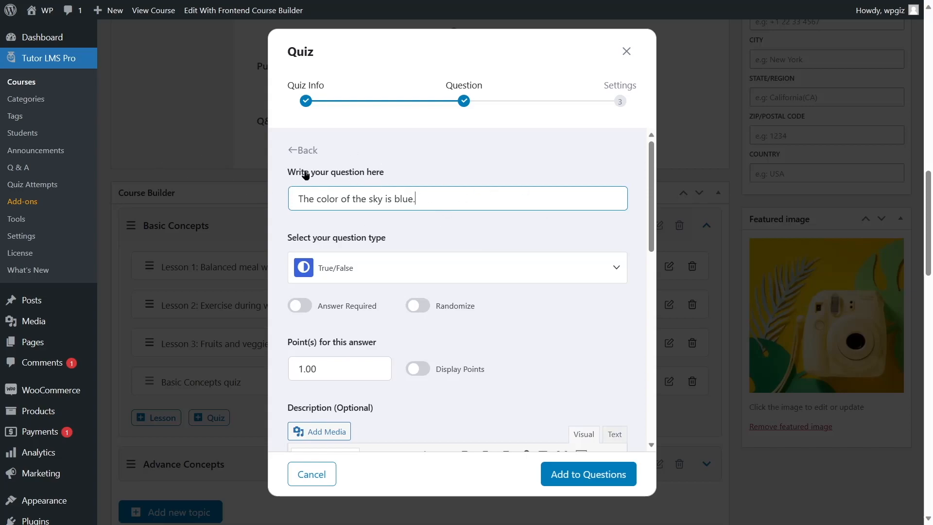
left_click_drag(299, 197, 426, 196)
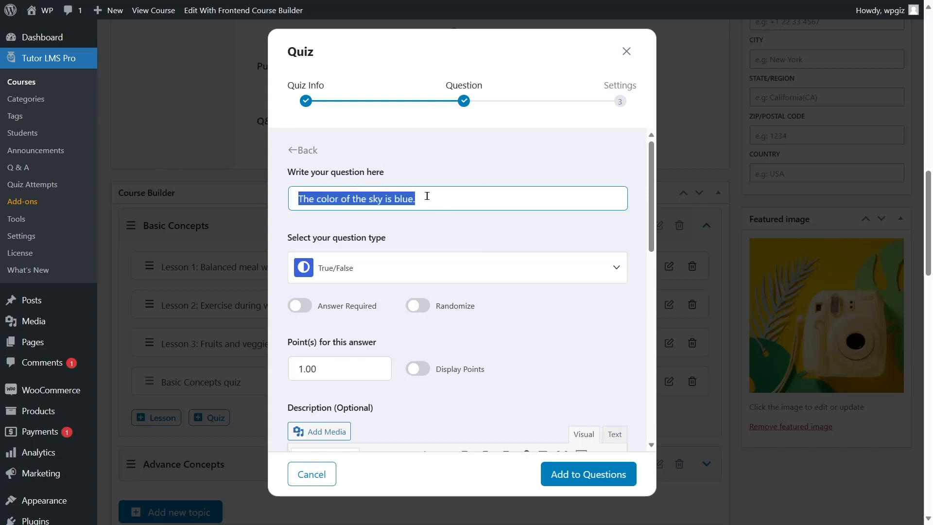
left_click(460, 226)
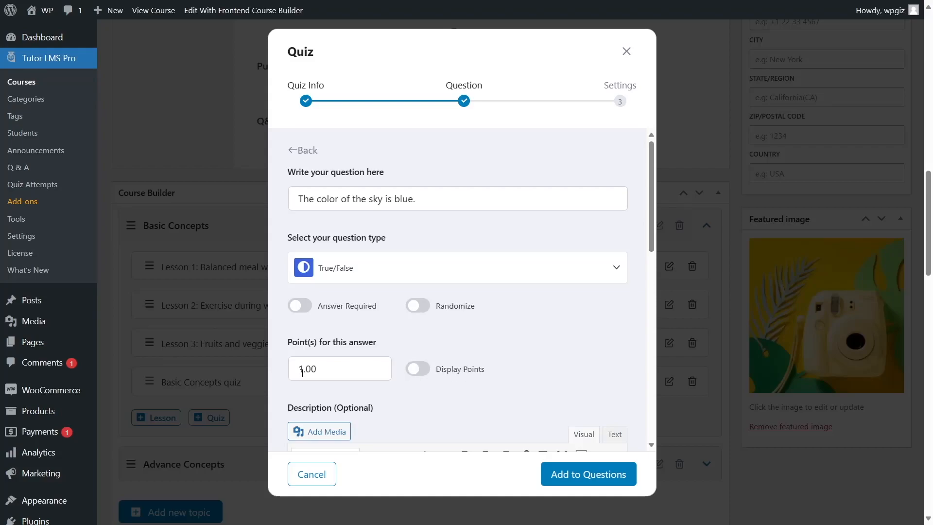
Turn on Answer Required for the question and review its points and description fields
left_click(300, 306)
scroll(468, 308, "down", 1)
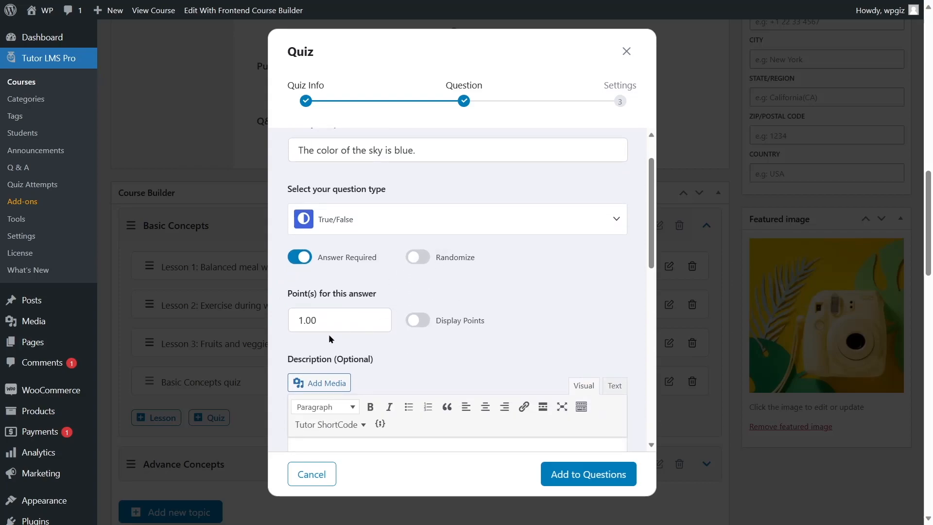
left_click(299, 319)
left_click(330, 327)
double_click(336, 324)
left_click(566, 281)
scroll(447, 344, "down", 3)
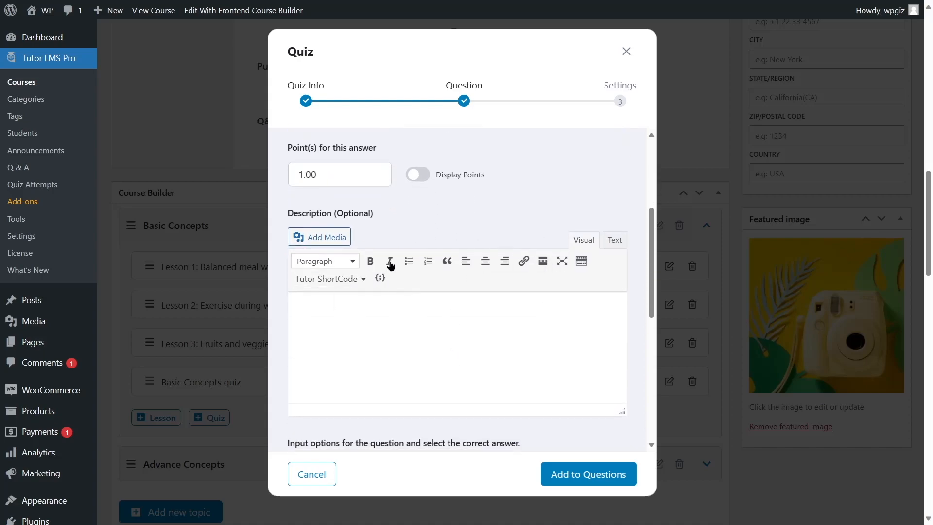
Review the question's description and answer options, and mark True as the correct answer
scroll(331, 250, "down", 1)
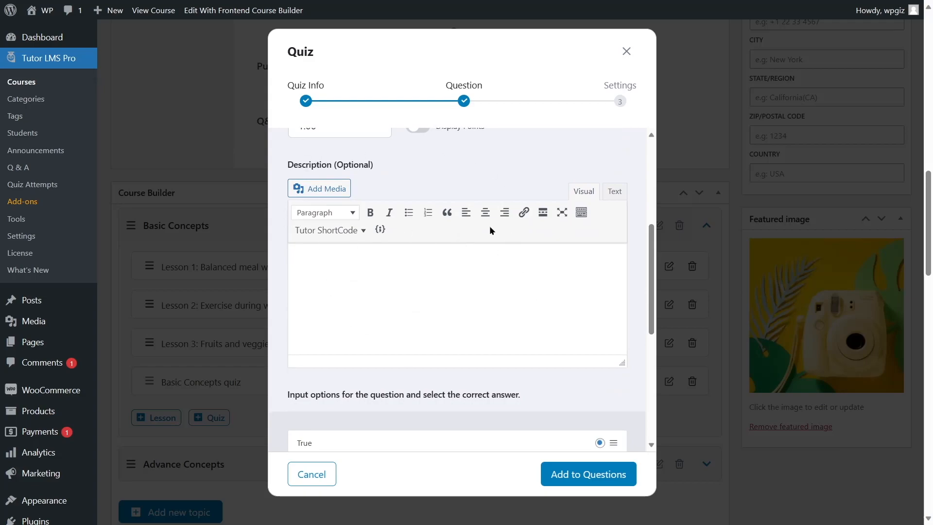
left_click(528, 254)
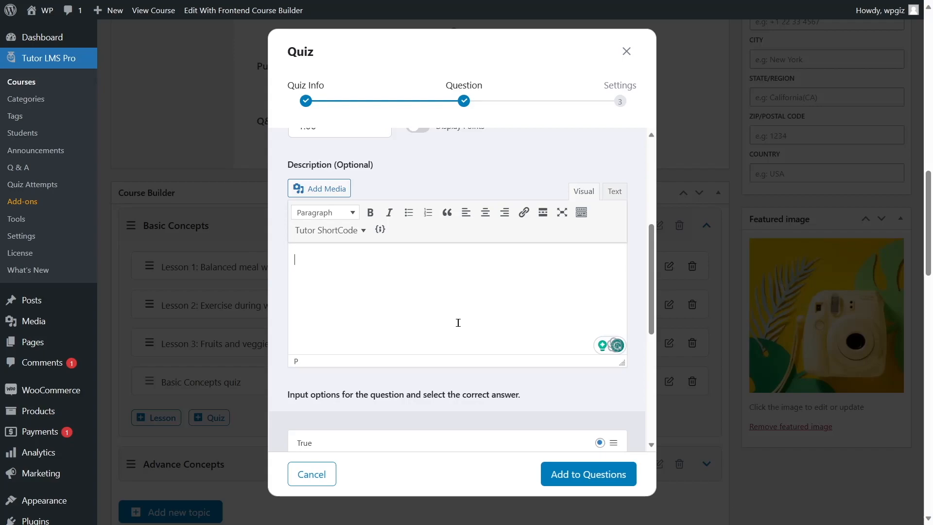
scroll(438, 229, "down", 4)
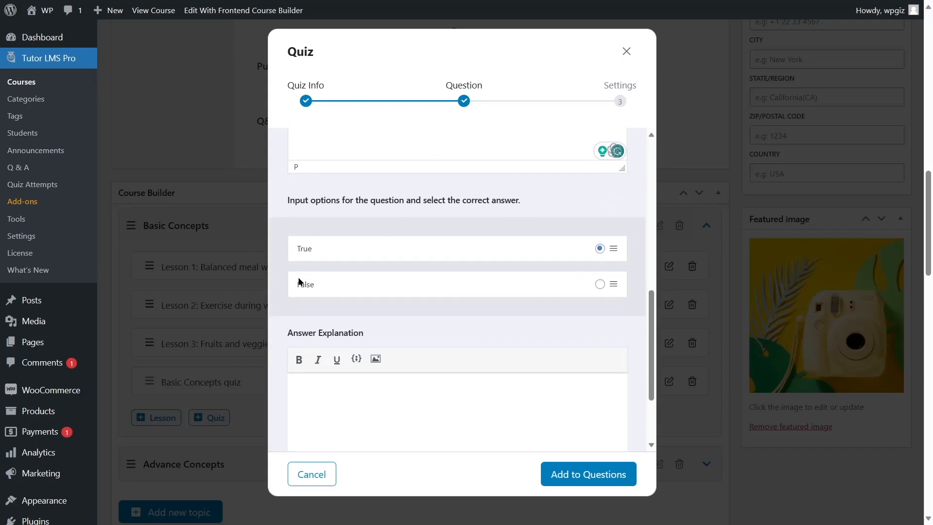
scroll(590, 235, "up", 1)
left_click(599, 333)
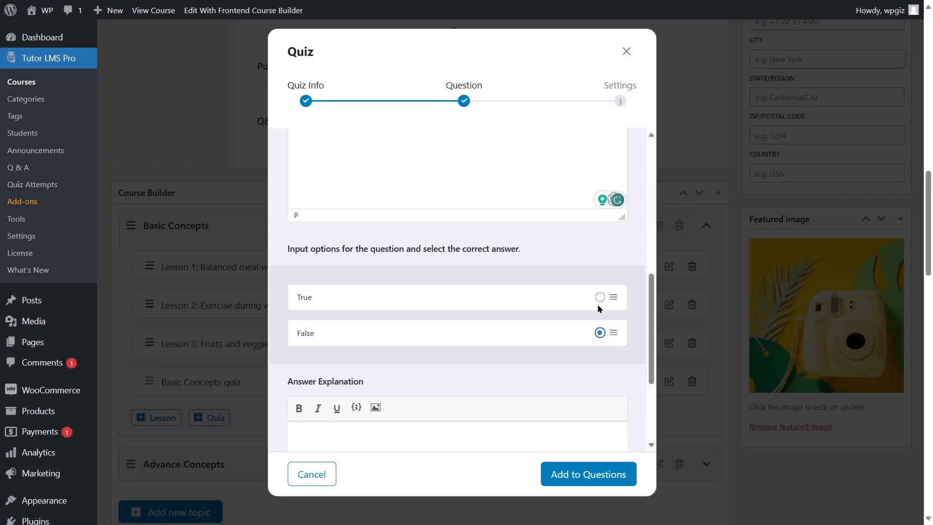
left_click(600, 298)
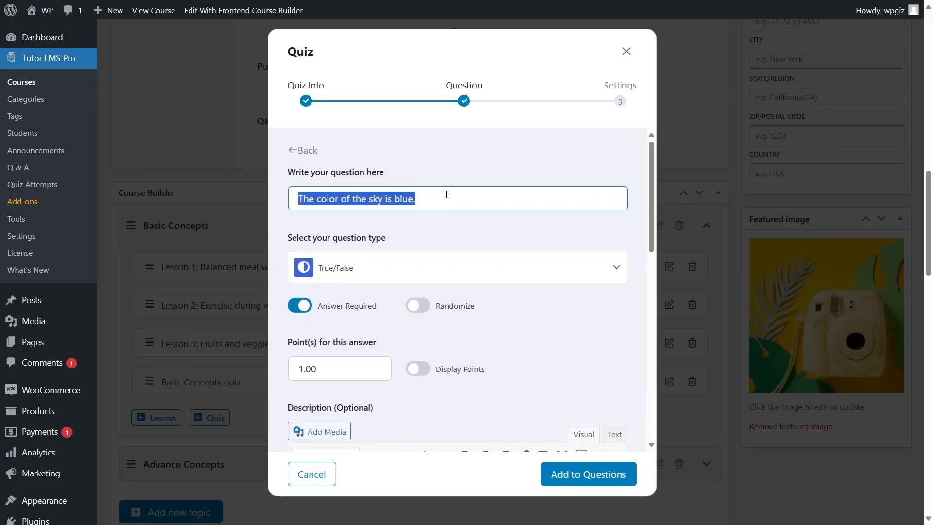
Check the question from its text down to the answer explanation field and add it to the quiz's questions
left_click(494, 160)
scroll(526, 223, "down", 6)
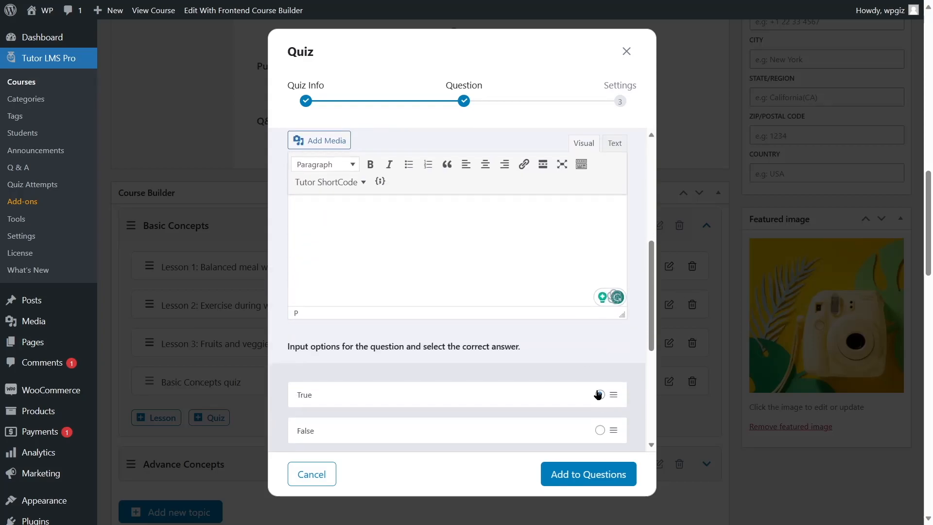
scroll(598, 394, "down", 2)
scroll(442, 290, "down", 3)
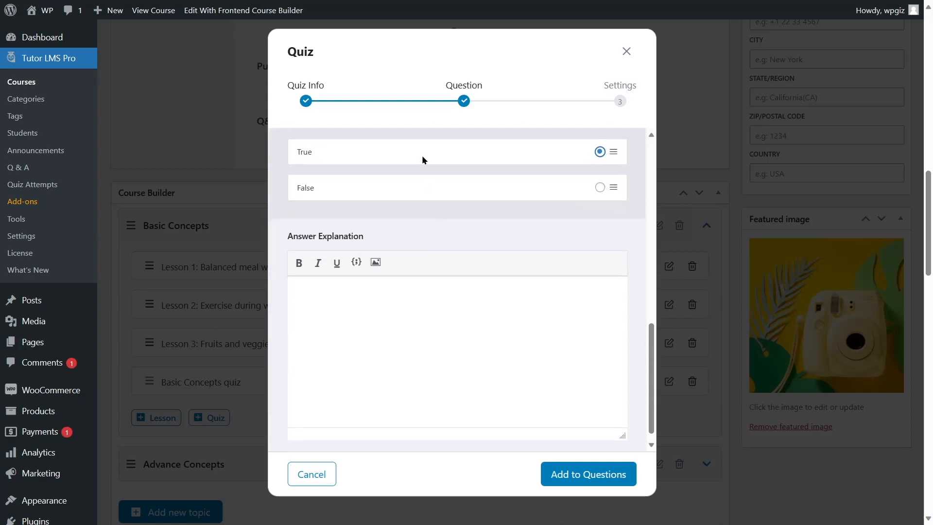
left_click(350, 297)
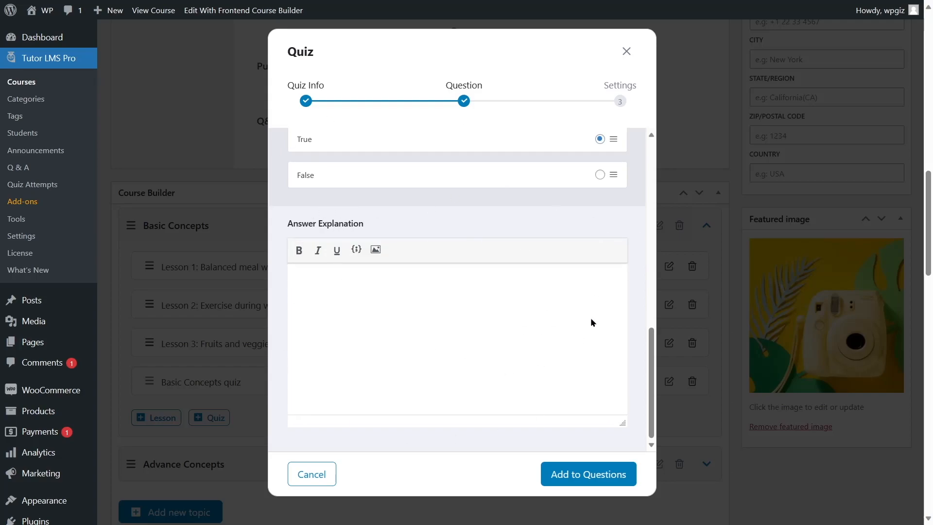
left_click(573, 482)
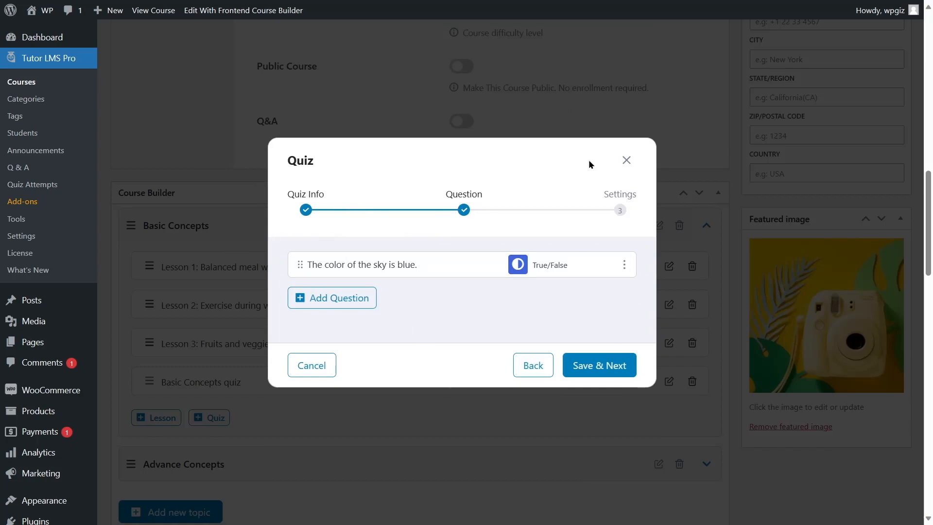
Add a second question to the quiz and set its type to Single Choice
left_click(323, 301)
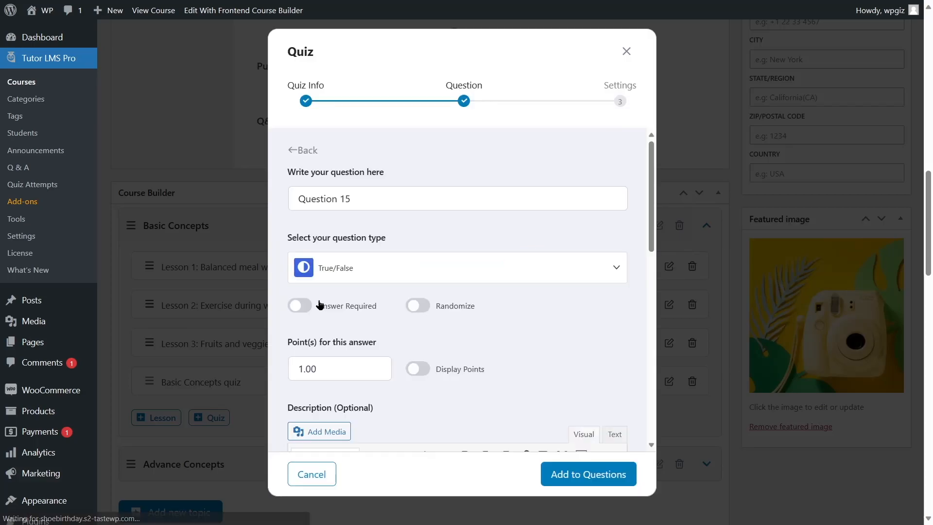
scroll(558, 194, "down", 3)
scroll(583, 213, "up", 2)
left_click(593, 221)
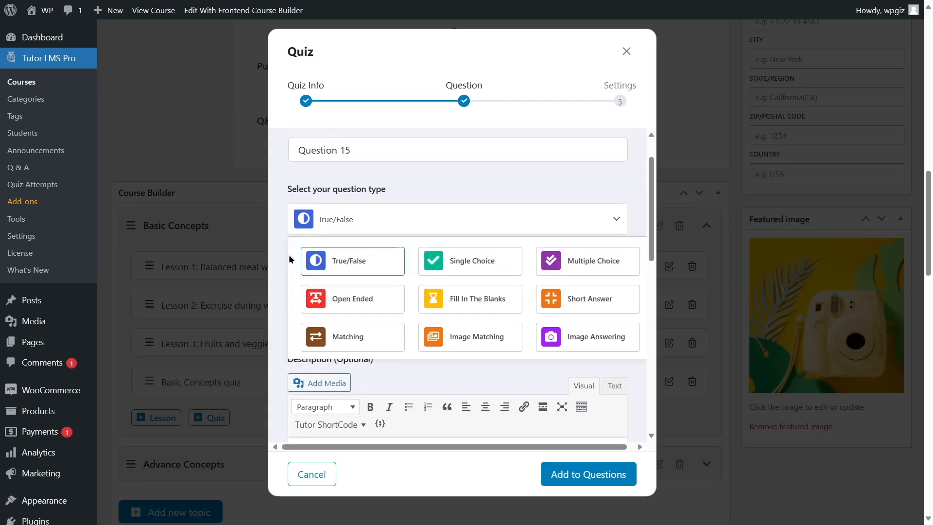
left_click(450, 267)
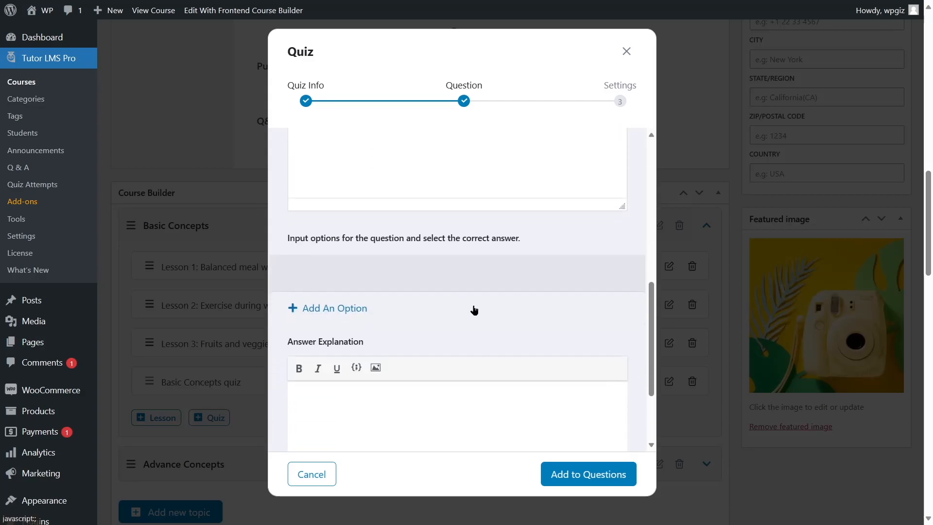
Replace the default text of the Single Choice question with "Why do we need to eat a balanced diet?"
scroll(461, 235, "up", 5)
left_click_drag(439, 181, 193, 179)
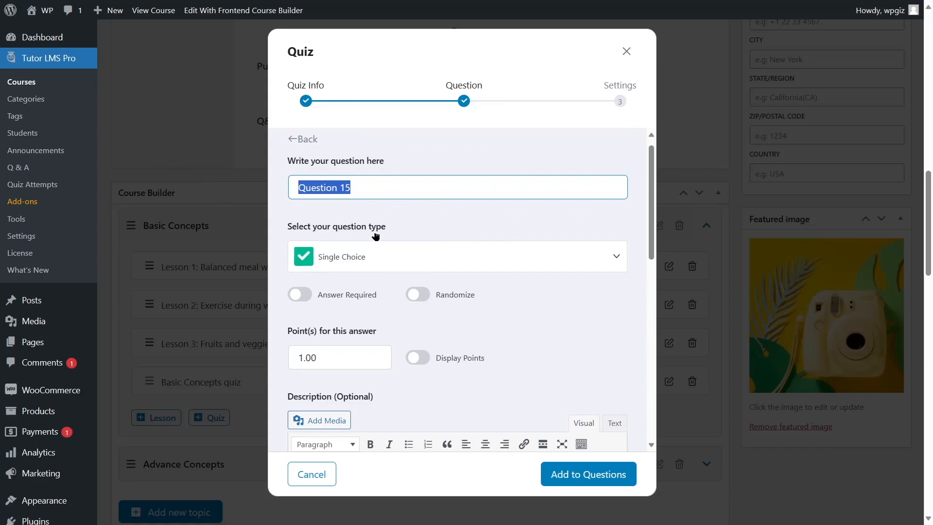
type("Why do we need to eat a balanced diet?")
left_click(415, 136)
left_click_drag(313, 187, 486, 185)
left_click(384, 226)
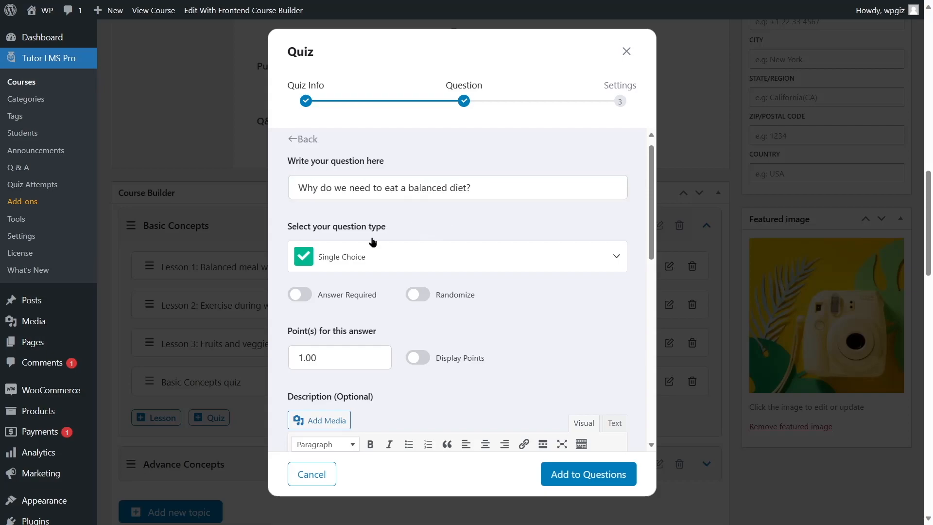
Turn on Answer Required and enter the question description "Explain why exactly we need to eat a balanced diet."
left_click(306, 298)
scroll(364, 278, "down", 5)
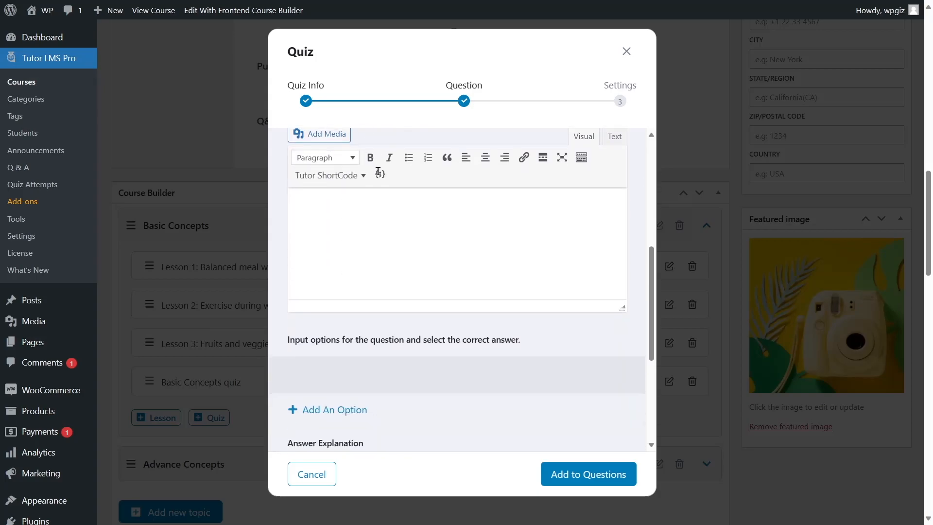
scroll(447, 165, "up", 4)
scroll(413, 233, "down", 3)
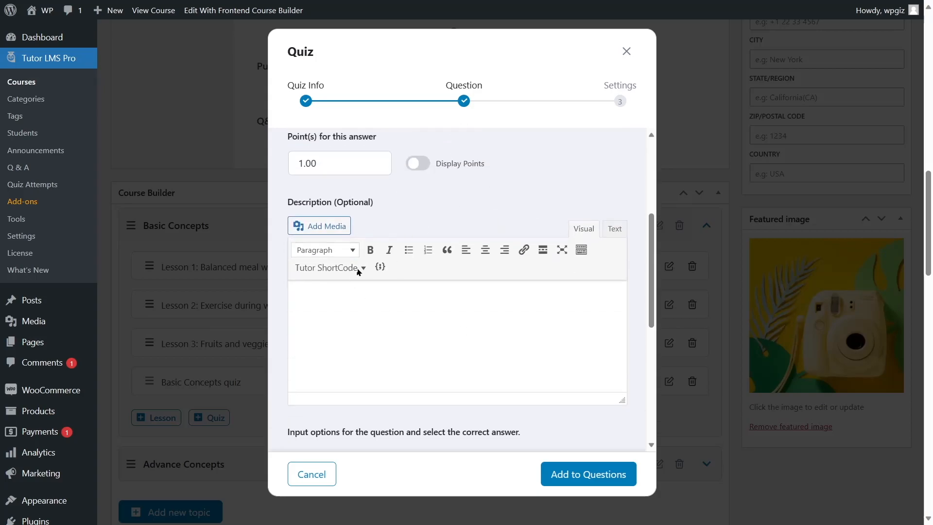
left_click(446, 329)
type("Explain why exactly we need to eat a balanced diet.")
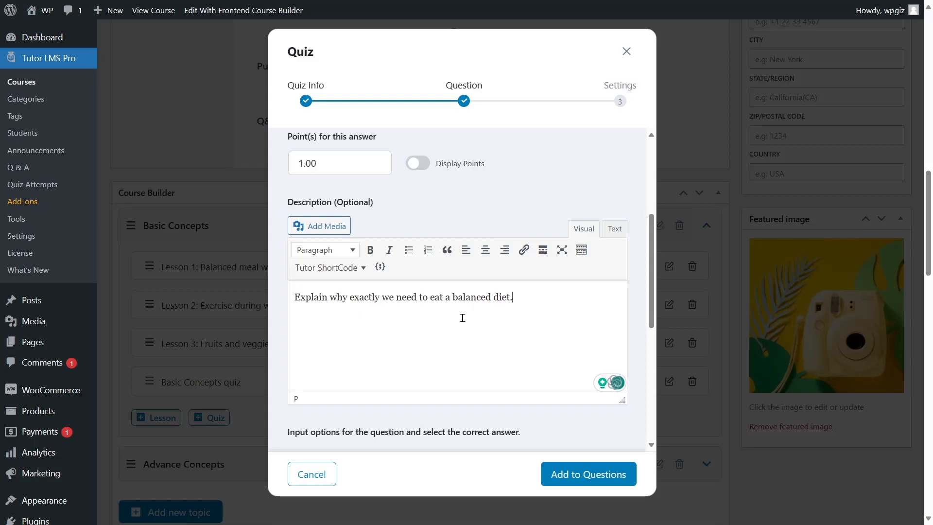
Start a new answer option for the question and review its title, image upload and display format fields
scroll(496, 291, "down", 4)
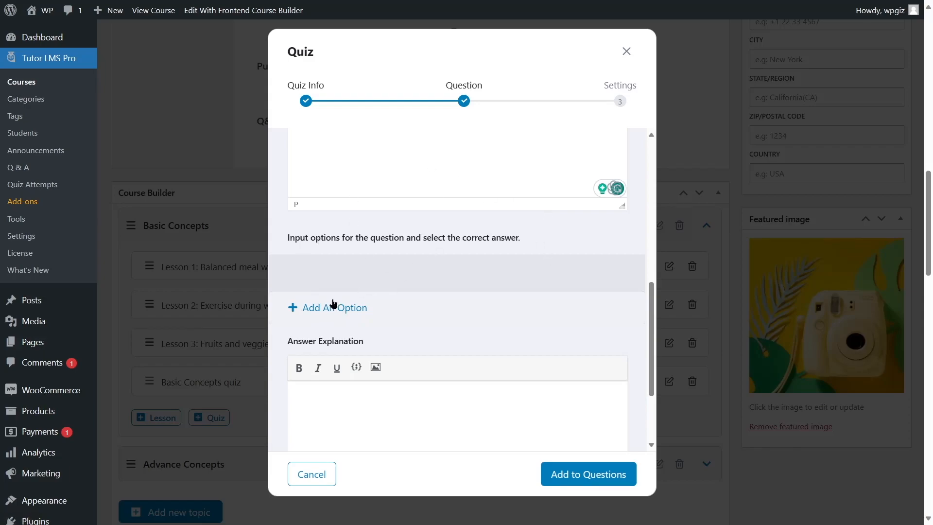
left_click(319, 311)
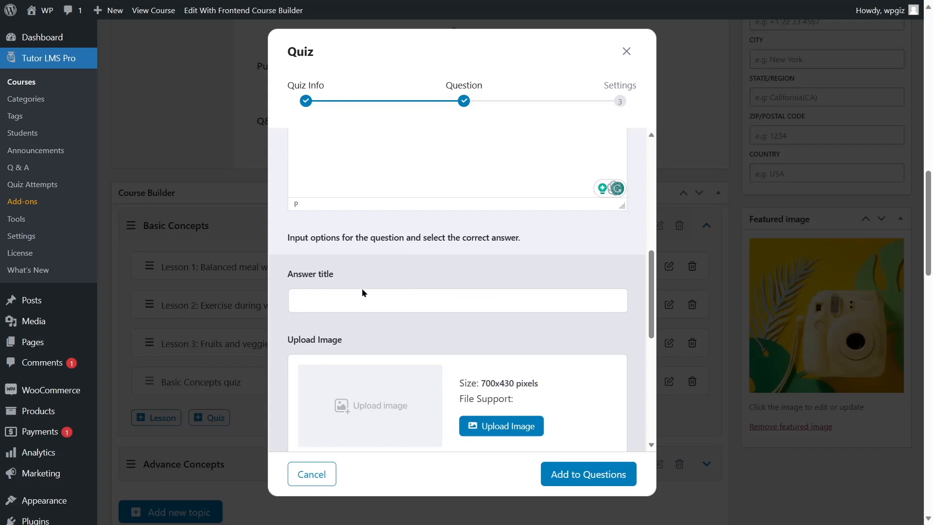
scroll(362, 287, "down", 3)
scroll(372, 291, "up", 1)
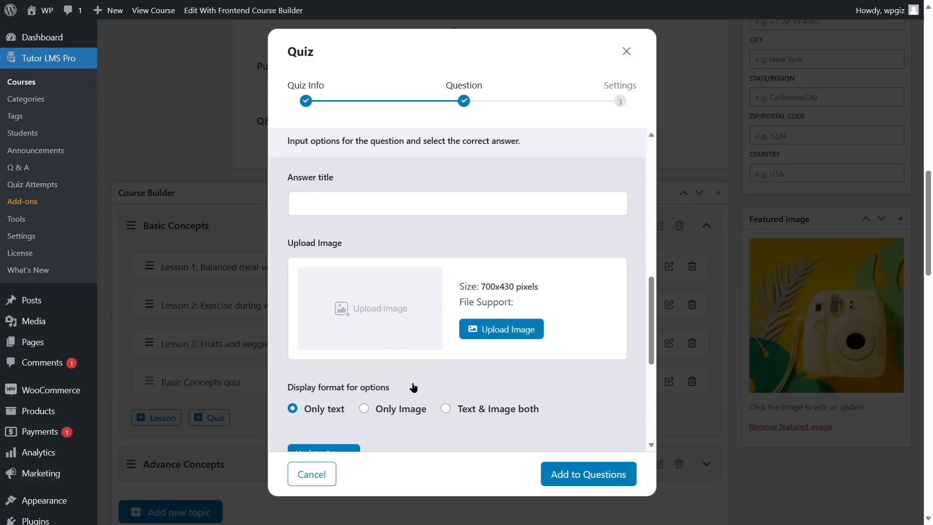
scroll(414, 387, "down", 1)
scroll(413, 387, "down", 2)
scroll(411, 355, "up", 3)
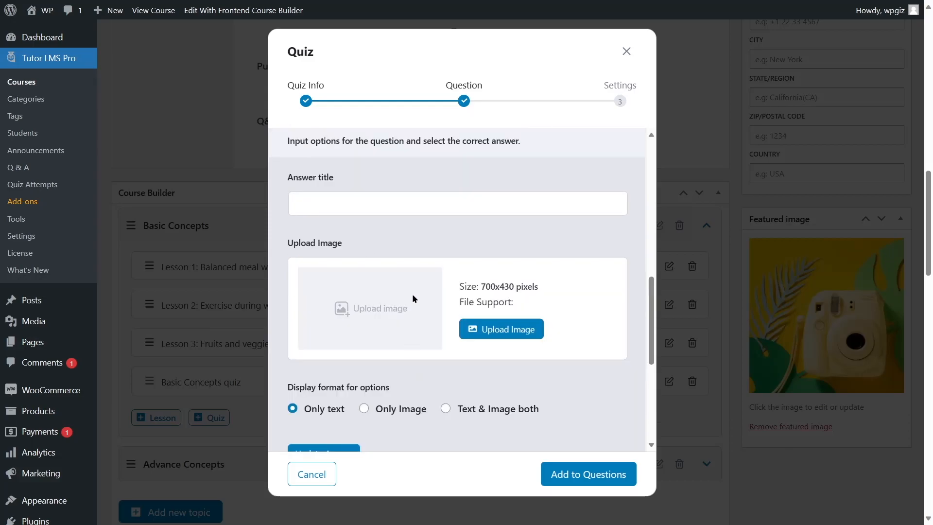
scroll(413, 297, "down", 1)
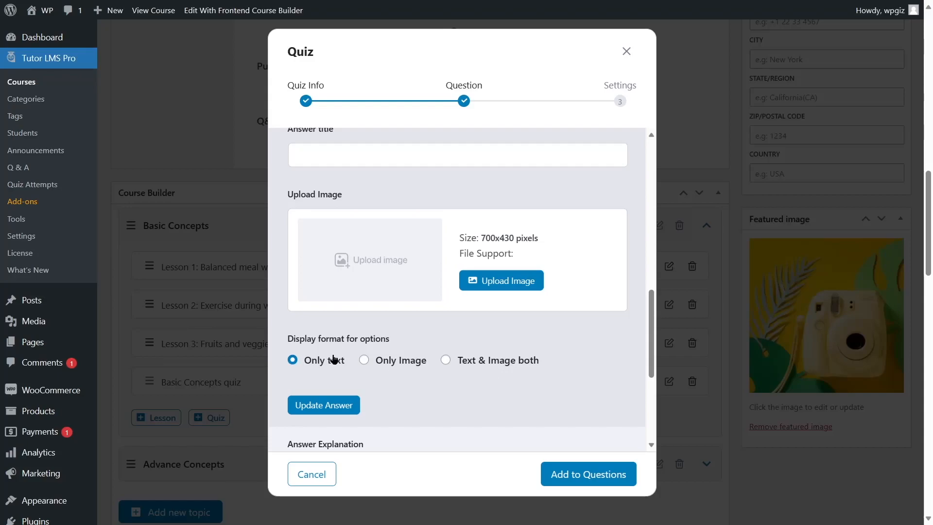
Try the Only Image and Text & Image both display formats for the option and return to Only text
left_click(372, 362)
left_click(456, 358)
left_click(310, 362)
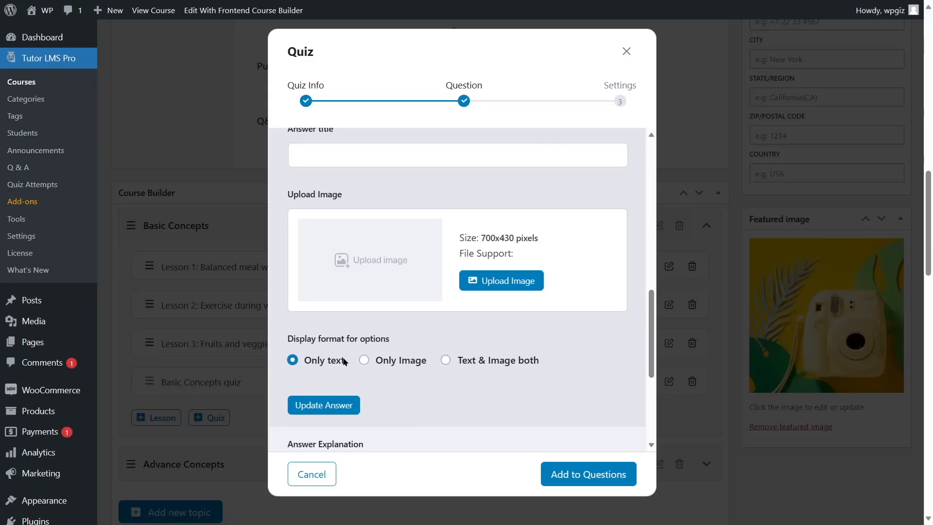
Title the answer option "To give us energy" and save it
scroll(324, 348, "up", 1)
left_click(323, 205)
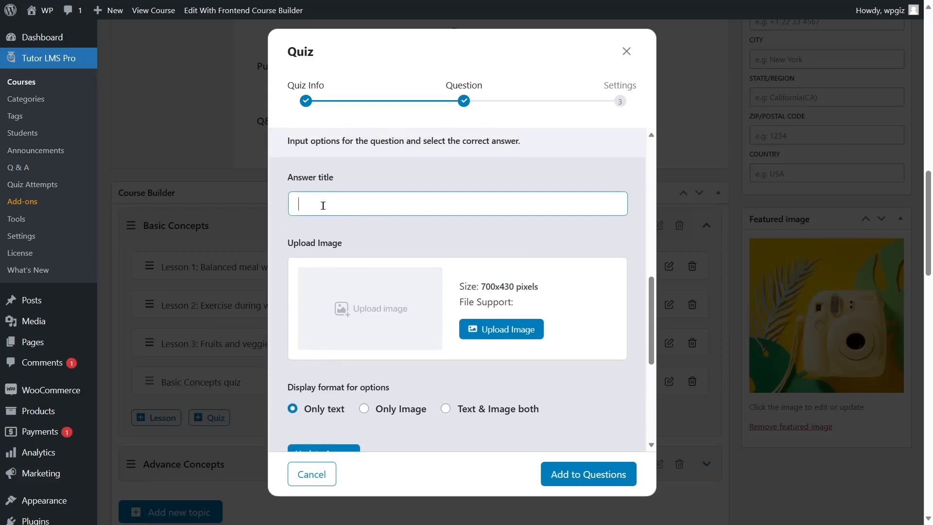
scroll(363, 259, "up", 1)
left_click(451, 219)
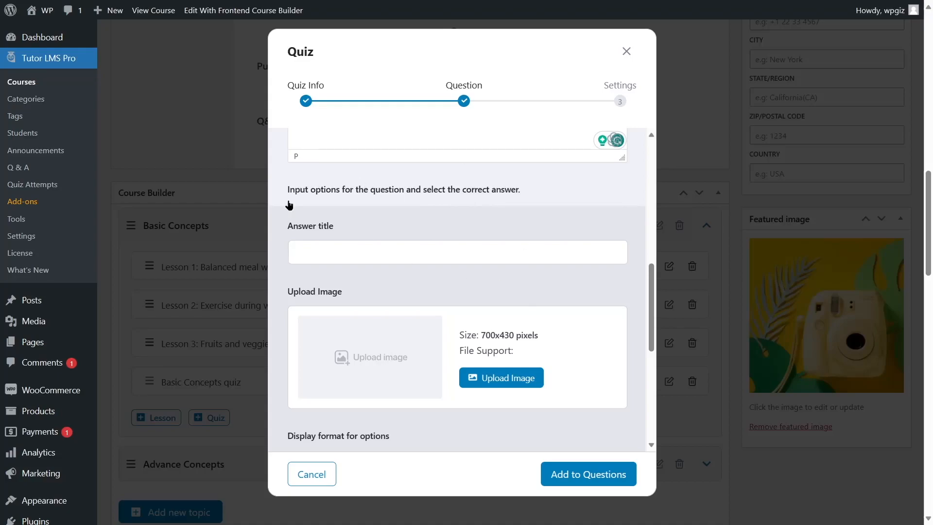
left_click(326, 254)
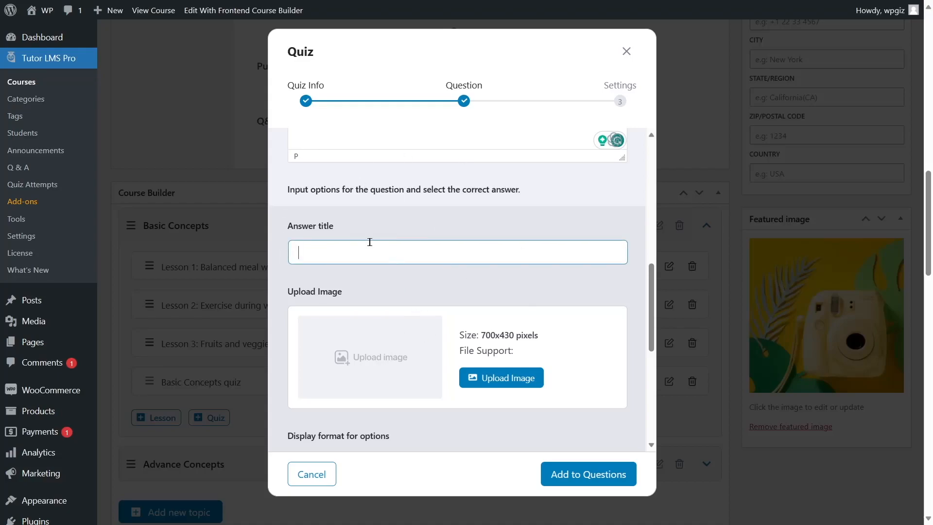
type("To give us energy")
scroll(439, 214, "down", 2)
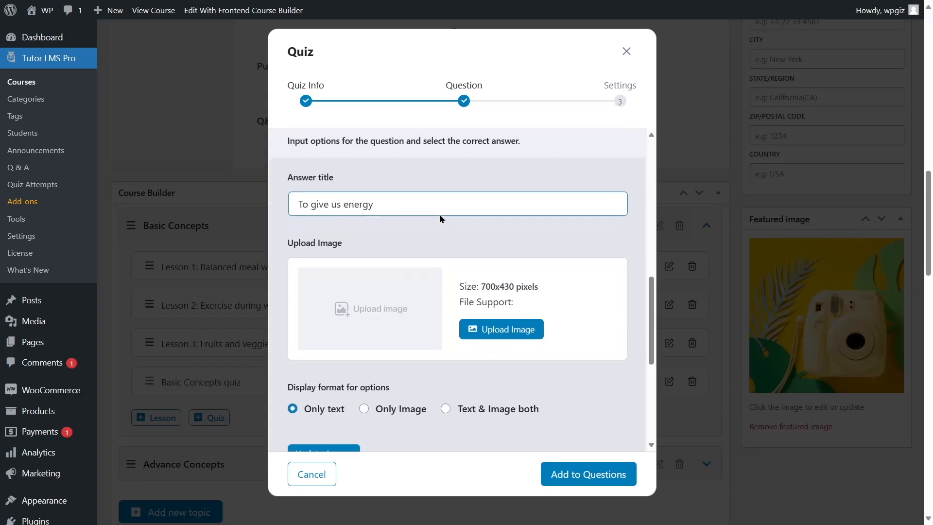
left_click(308, 406)
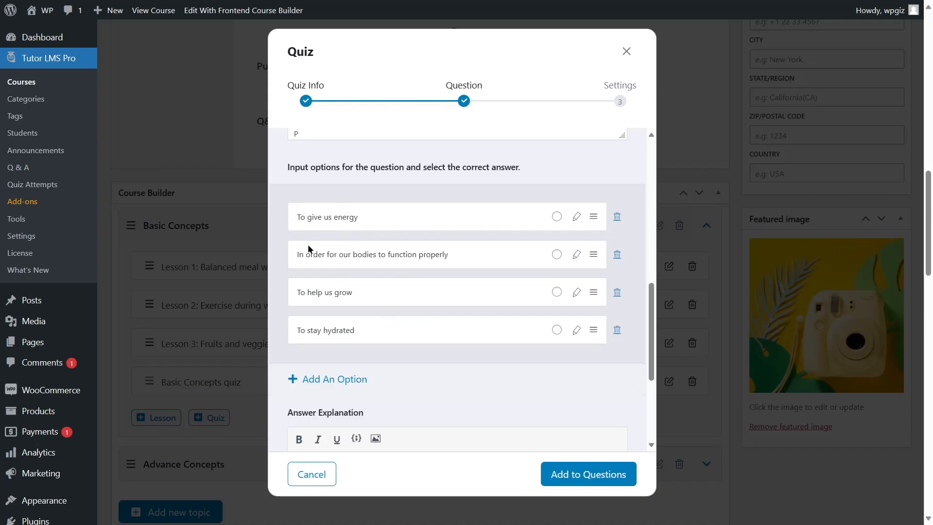
Write the answer explanation that food gives energy and growth, but a balanced diet mainly lets our bodies function properly, and add the question to the quiz
left_click_drag(297, 256, 427, 254)
mouse_move(591, 293)
left_mouse_down()
mouse_move(592, 337)
mouse_move(591, 241)
mouse_move(588, 309)
mouse_move(589, 271)
mouse_move(589, 308)
mouse_move(582, 294)
left_mouse_up()
scroll(534, 249, "down", 4)
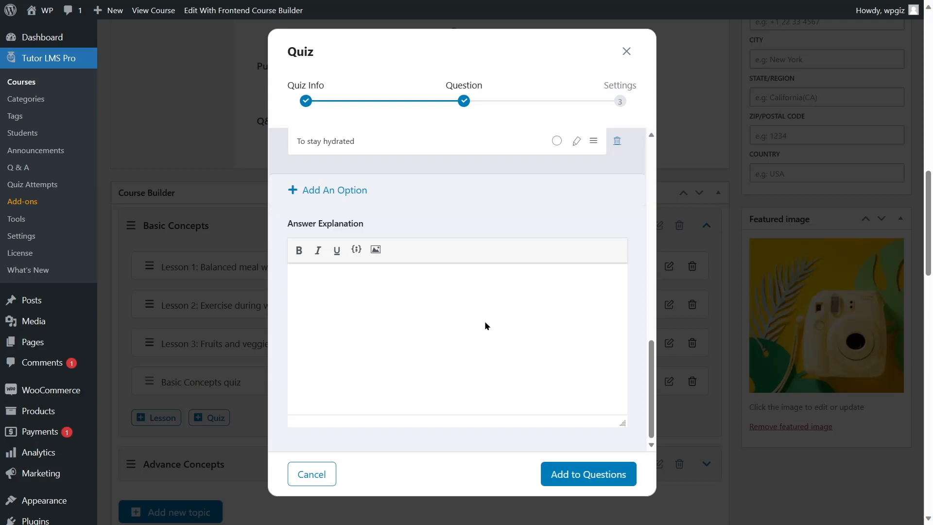
left_click(397, 298)
type("Food gives us energy and in the earlier stages of our lives, it allows us to grow. But the main reason why we want a balanced diet is for our bodies to function properly.")
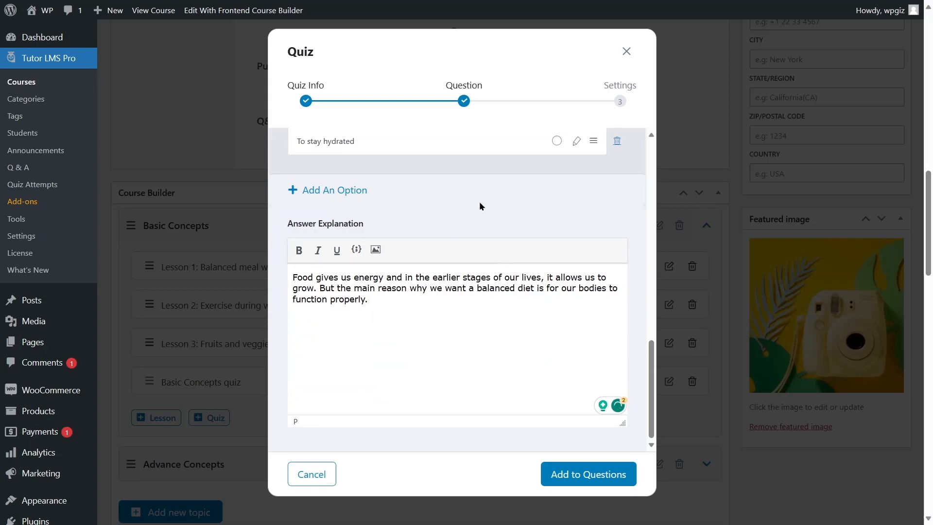
left_click(577, 475)
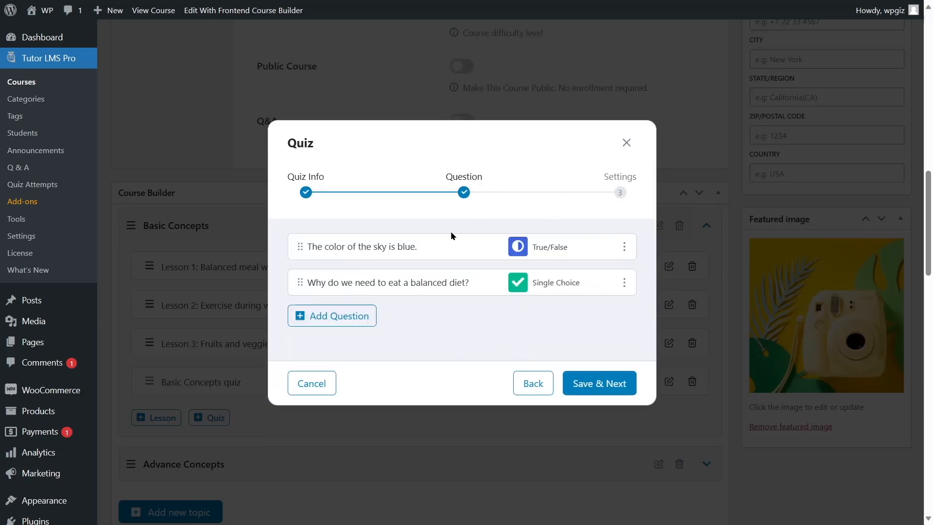
Add a third question of type Multiple Choice with the text "What are the gases most abundant in air?"
left_click(334, 316)
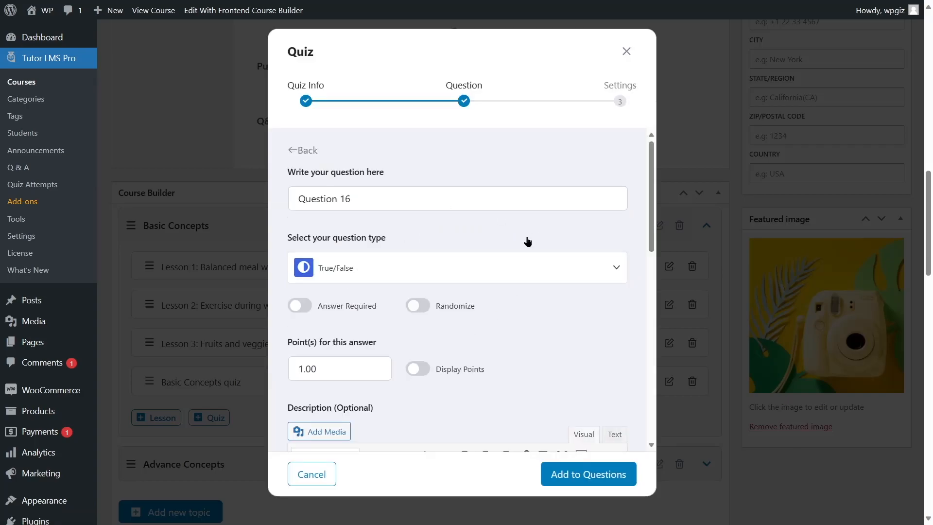
left_click(515, 272)
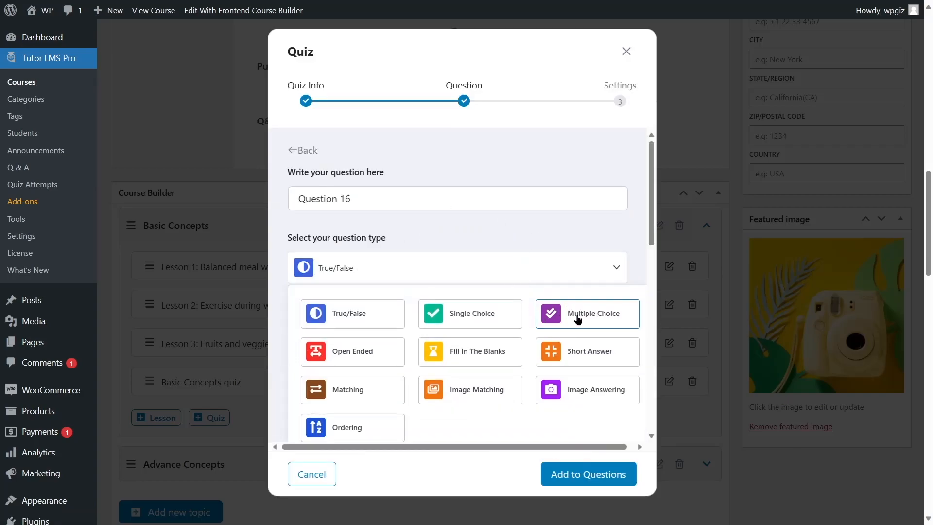
left_click(577, 315)
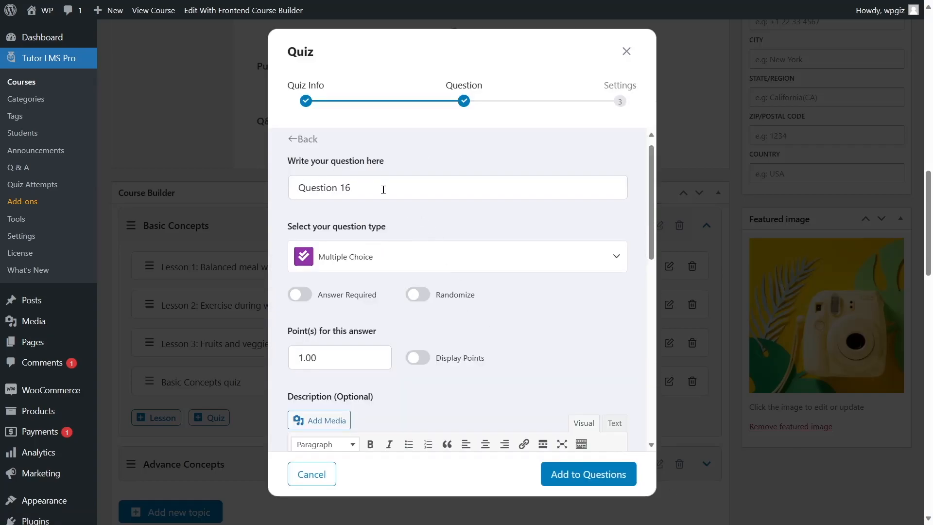
triple_click(384, 189)
type("What are the gases most abundant in air?")
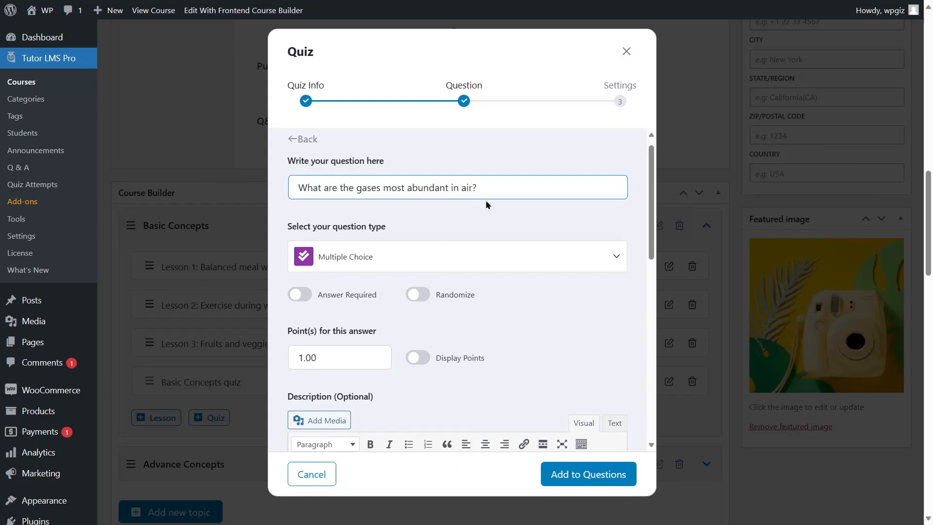
Require an answer for the multiple choice question about the most abundant gases in air
scroll(461, 209, "down", 1)
left_click(308, 246)
scroll(439, 256, "down", 4)
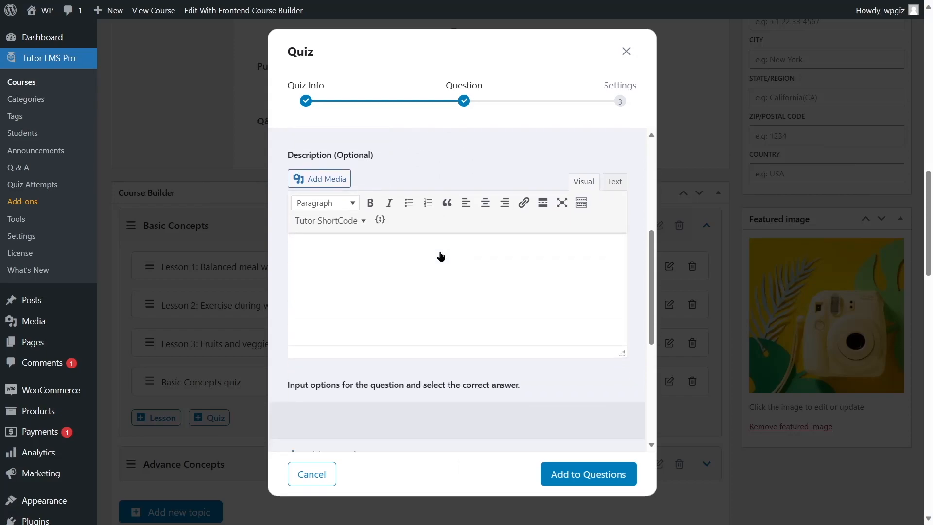
scroll(448, 245, "down", 5)
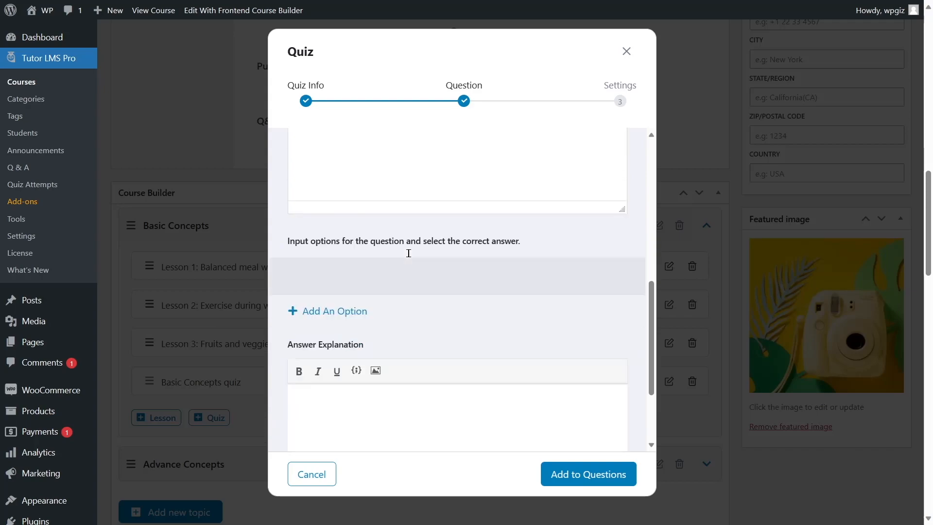
scroll(450, 300, "up", 5)
scroll(425, 294, "down", 4)
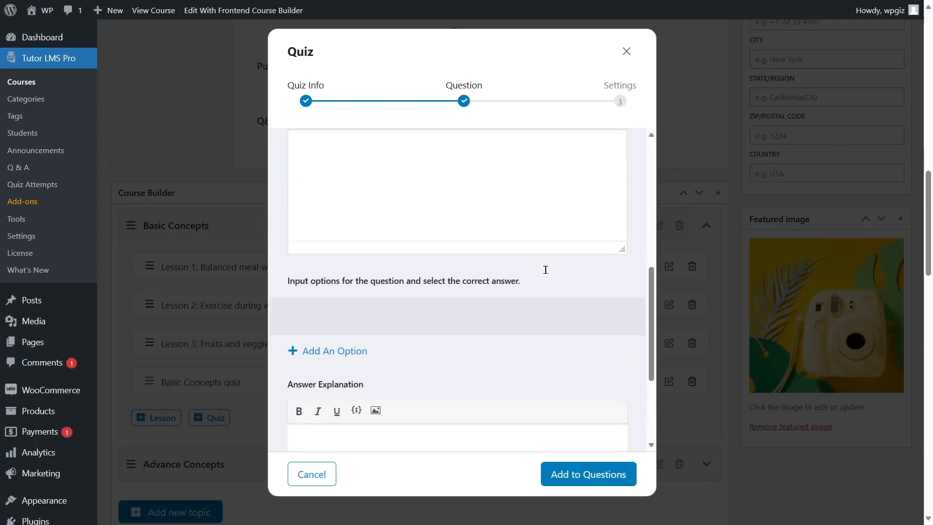
scroll(506, 249, "up", 4)
scroll(550, 379, "down", 5)
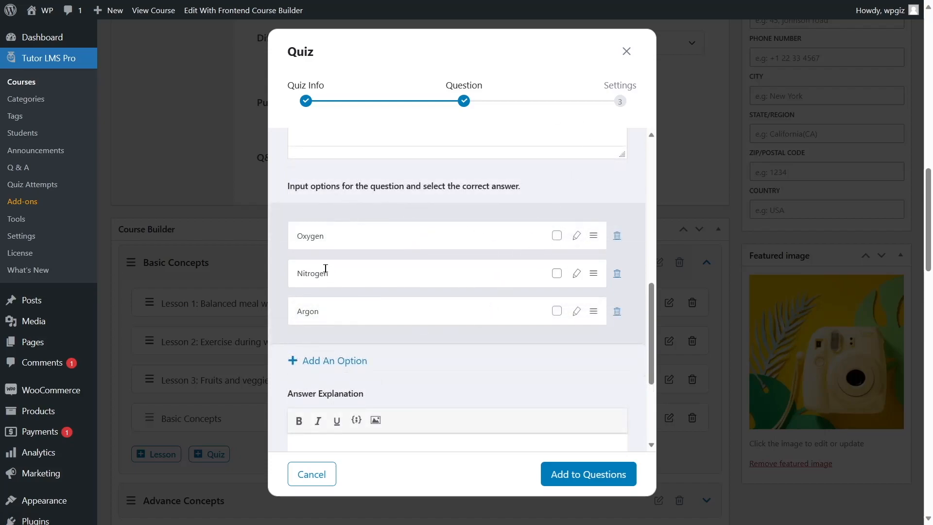
Move the Nitrogen option above Oxygen and mark Nitrogen, Oxygen and Argon as correct answers
left_click_drag(590, 276, 590, 235)
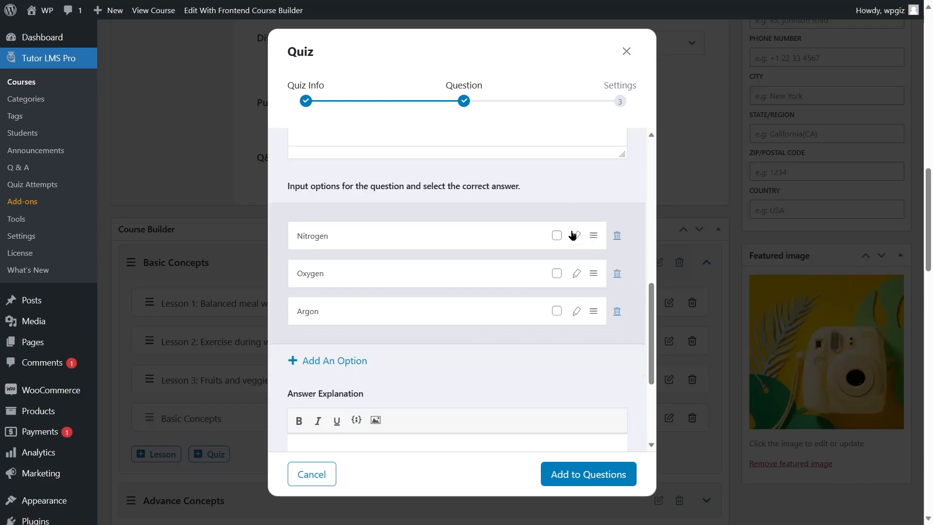
left_click(556, 235)
left_click(557, 273)
left_click(556, 311)
Add the multiple choice question about gases to the quiz, leaving the answer explanation empty
scroll(446, 252, "down", 1)
scroll(447, 251, "down", 5)
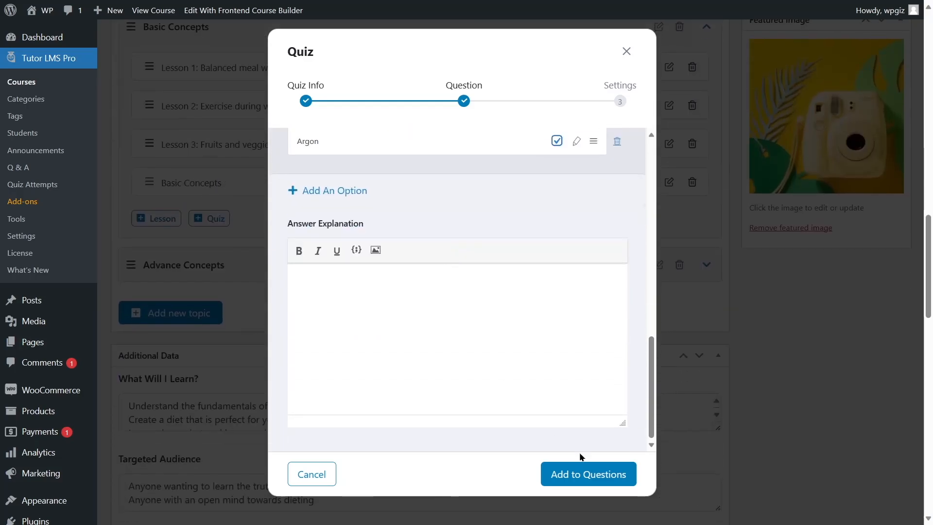
left_click(588, 474)
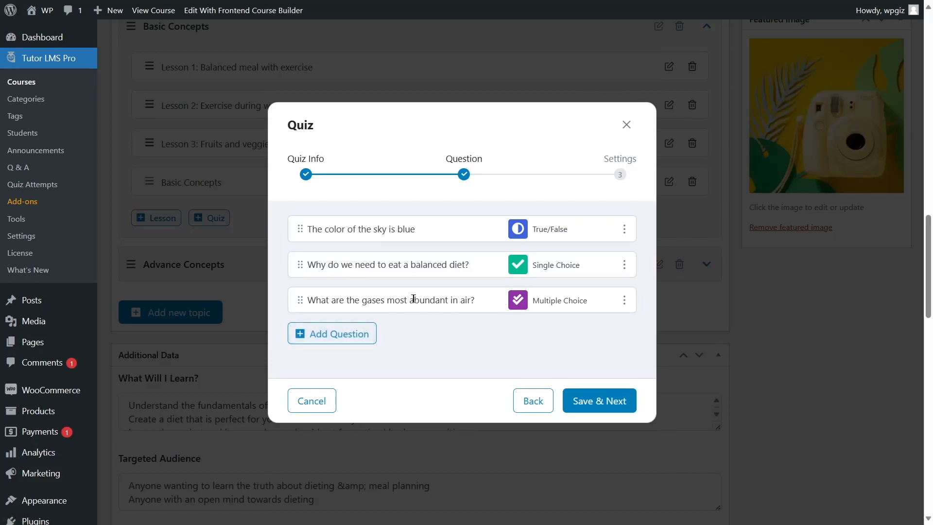
Add a fourth question of type Open Ended with the text "Define a healthy diet."
left_click(320, 340)
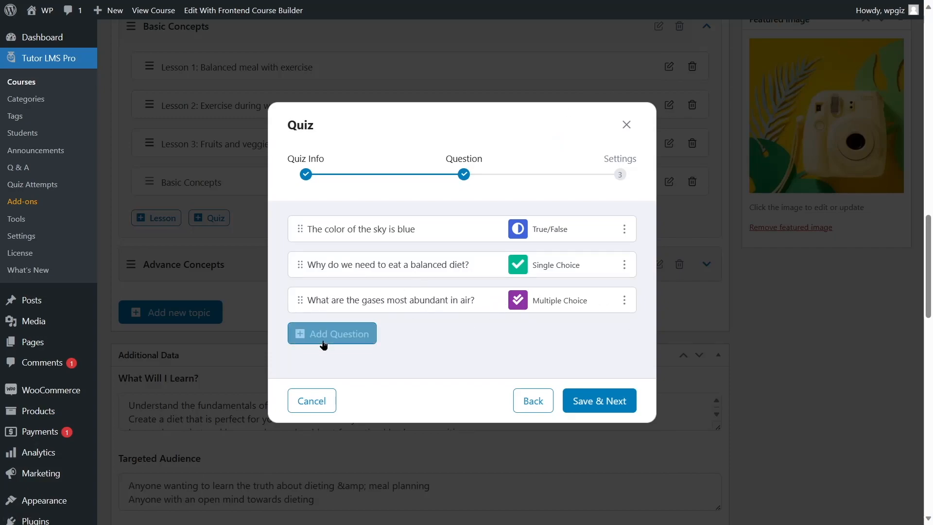
left_click(301, 342)
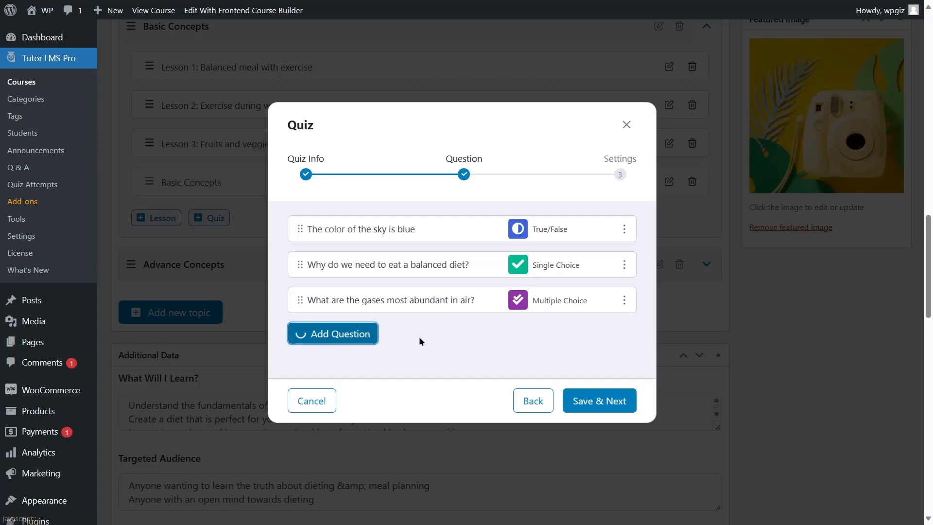
left_click(395, 272)
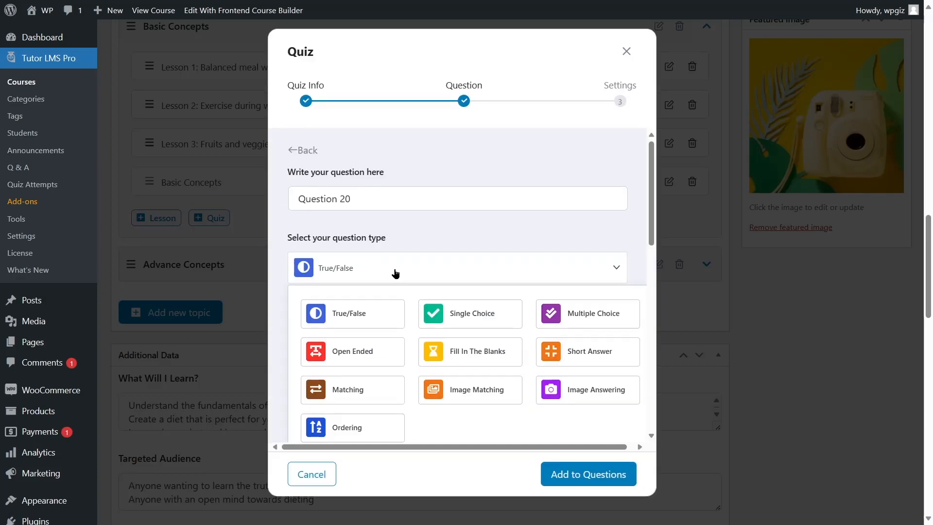
left_click(357, 365)
scroll(367, 353, "down", 5)
scroll(376, 360, "up", 8)
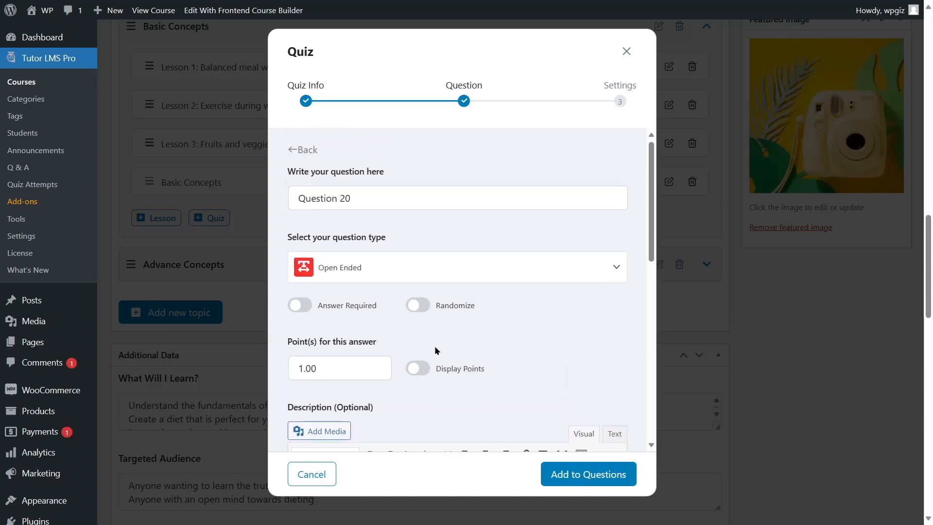
left_click(395, 198)
key("ctrl+a")
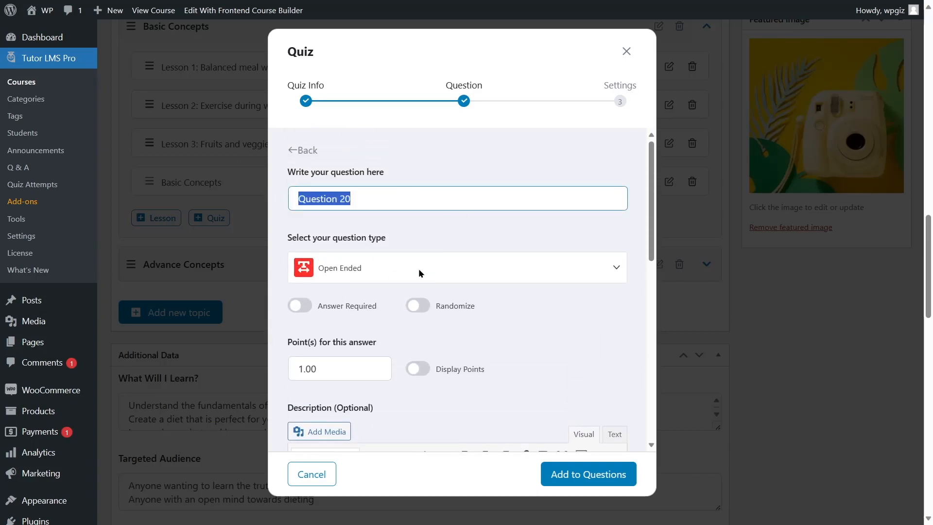
type("Define a healthy diet.")
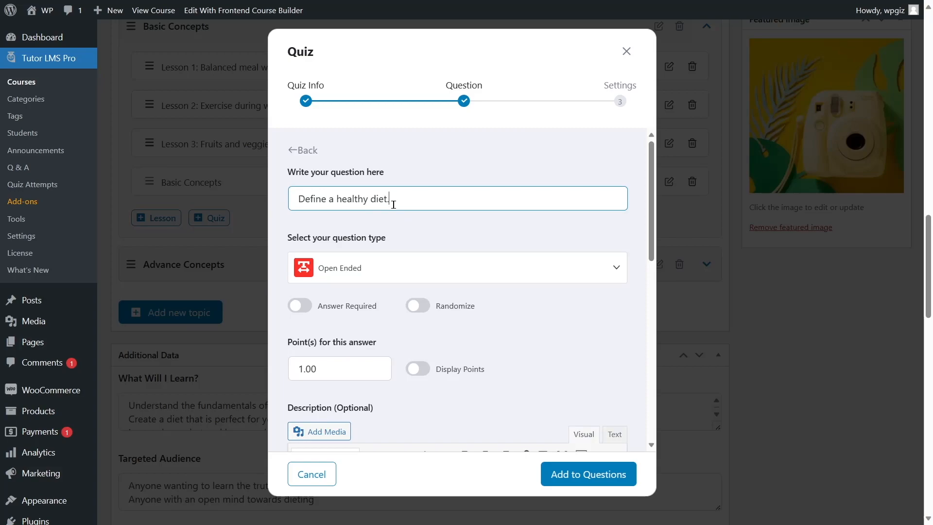
Require an answer for the open-ended question and add it to the quiz without description or explanation
left_click(304, 306)
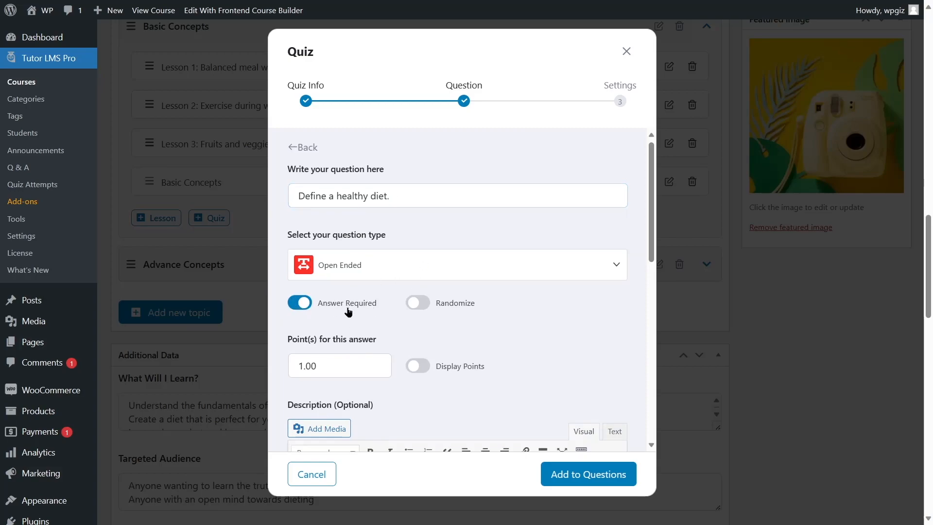
scroll(348, 311, "down", 8)
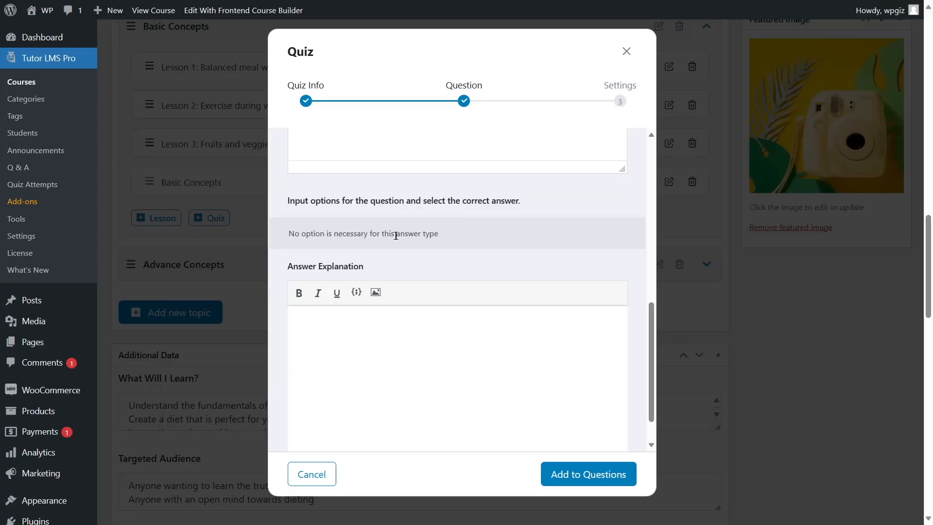
scroll(444, 246, "up", 8)
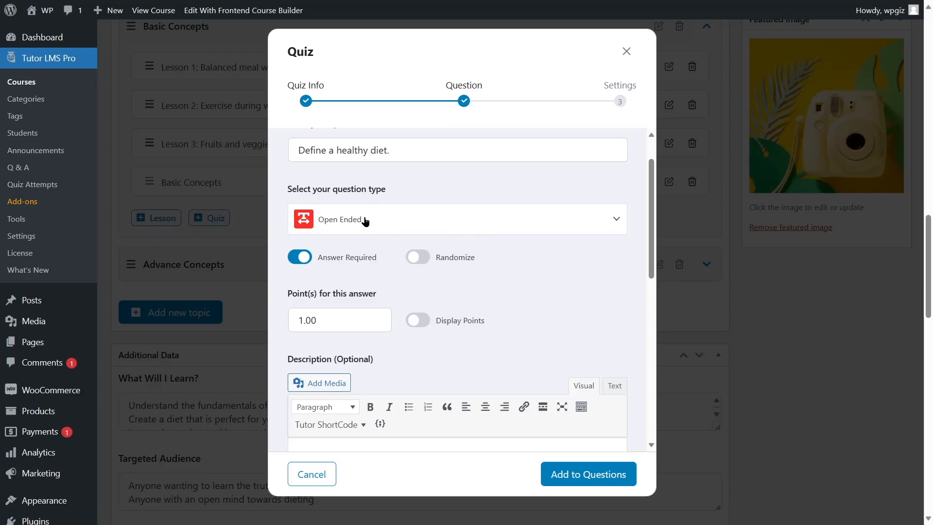
left_click_drag(422, 148, 289, 146)
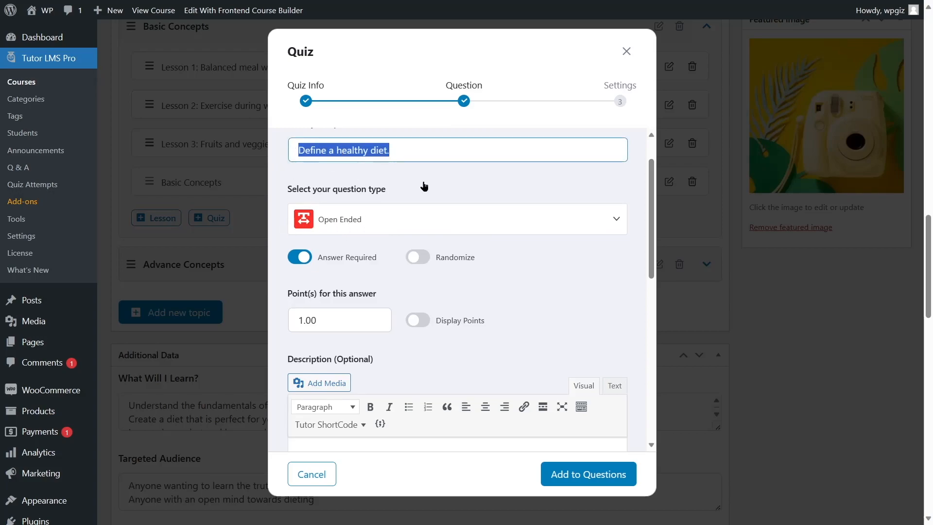
scroll(411, 192, "up", 1)
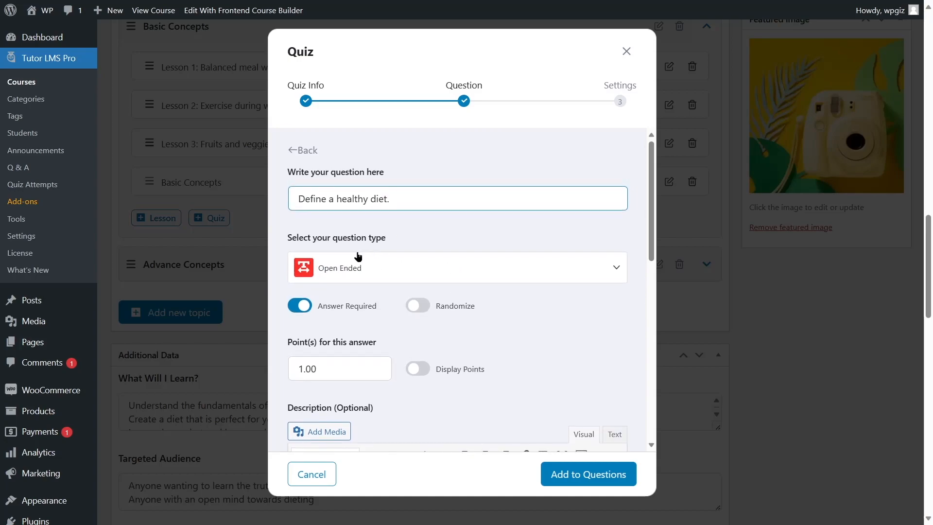
scroll(325, 249, "down", 4)
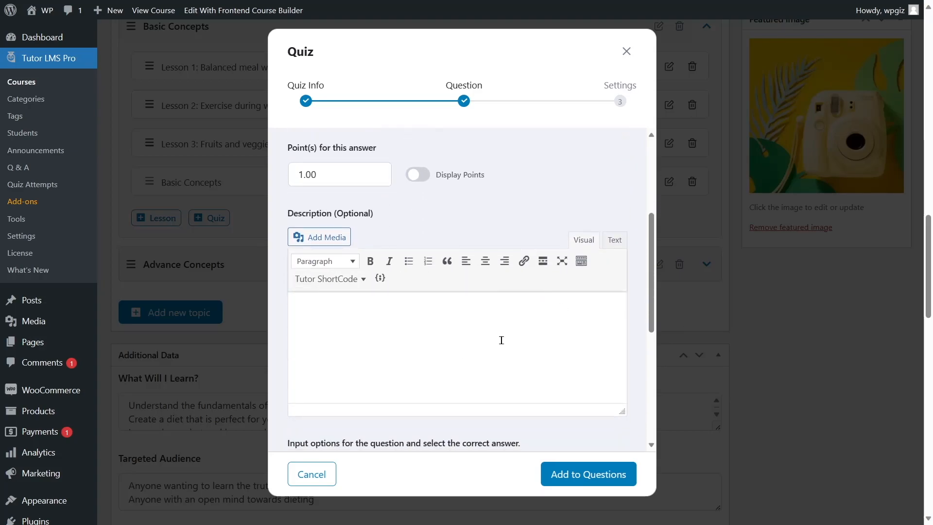
scroll(505, 339, "up", 4)
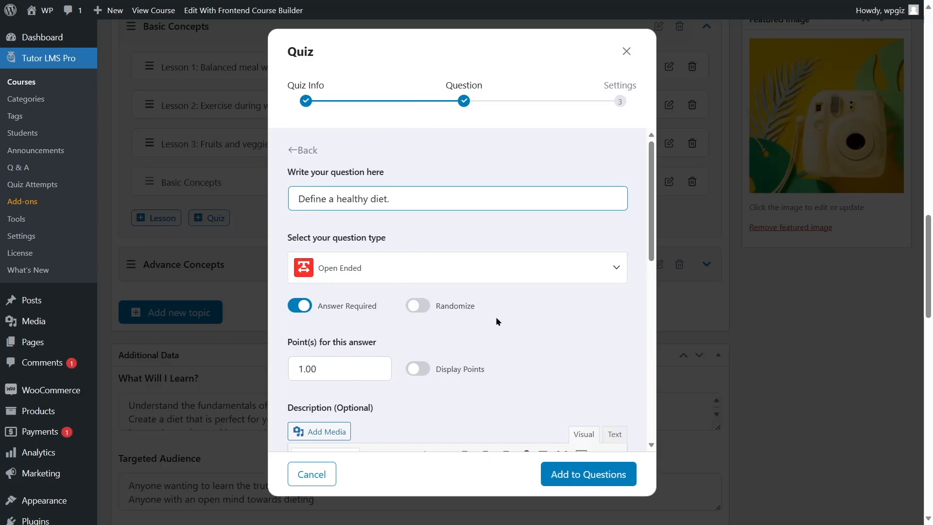
scroll(410, 324, "down", 10)
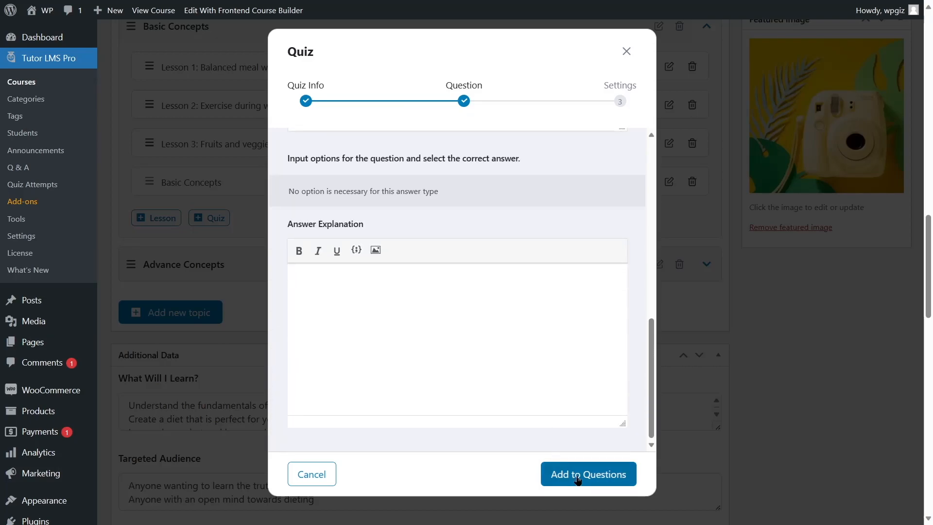
left_click(577, 475)
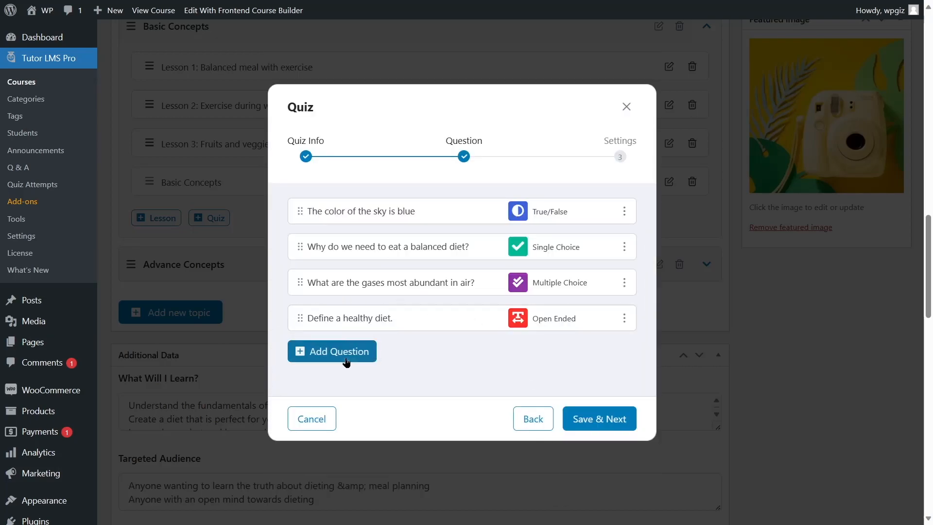
Add a fifth question of type Fill In The Blanks with the text "Fill in the blank with the correct answer" and require an answer
left_click(326, 359)
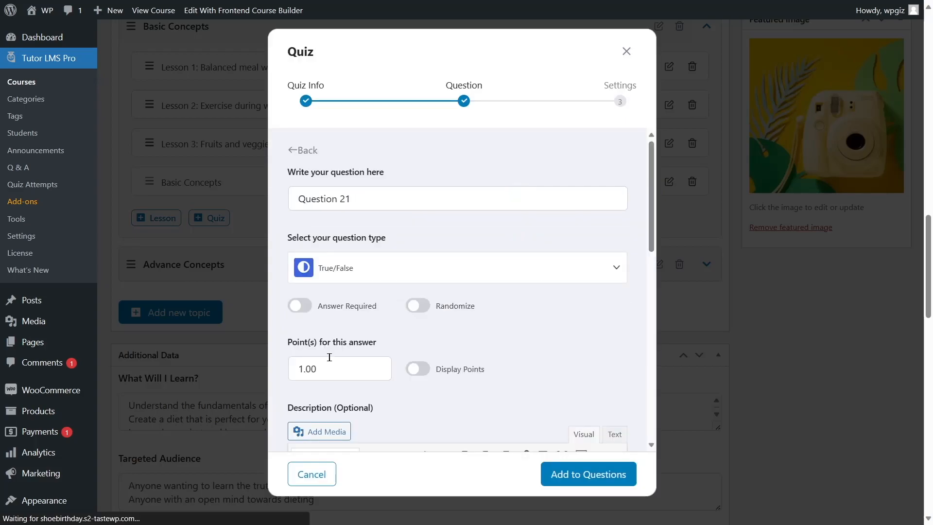
left_click(376, 276)
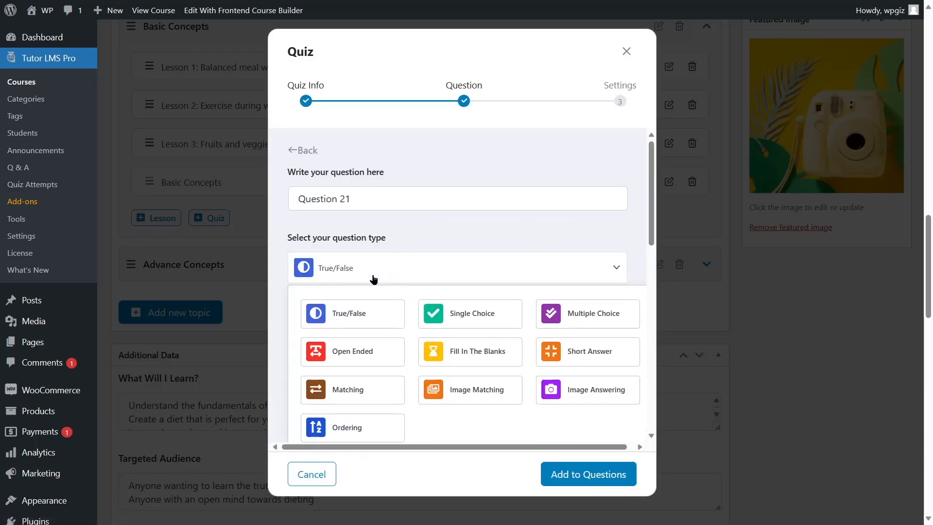
left_click(462, 354)
scroll(437, 340, "down", 5)
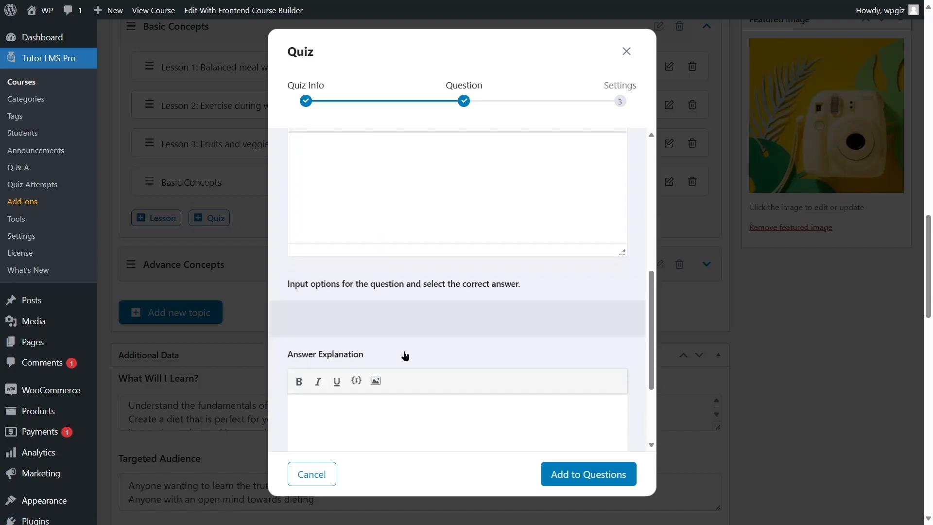
scroll(446, 331, "up", 10)
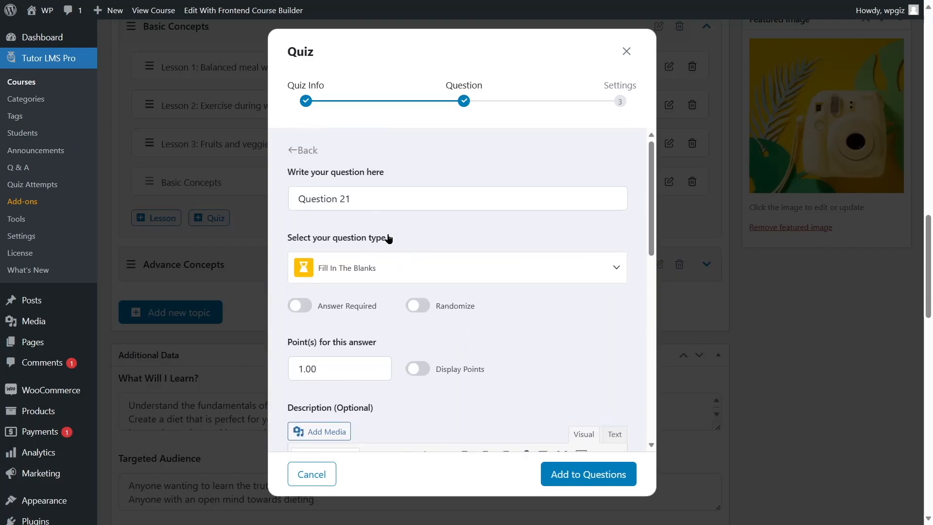
triple_click(416, 196)
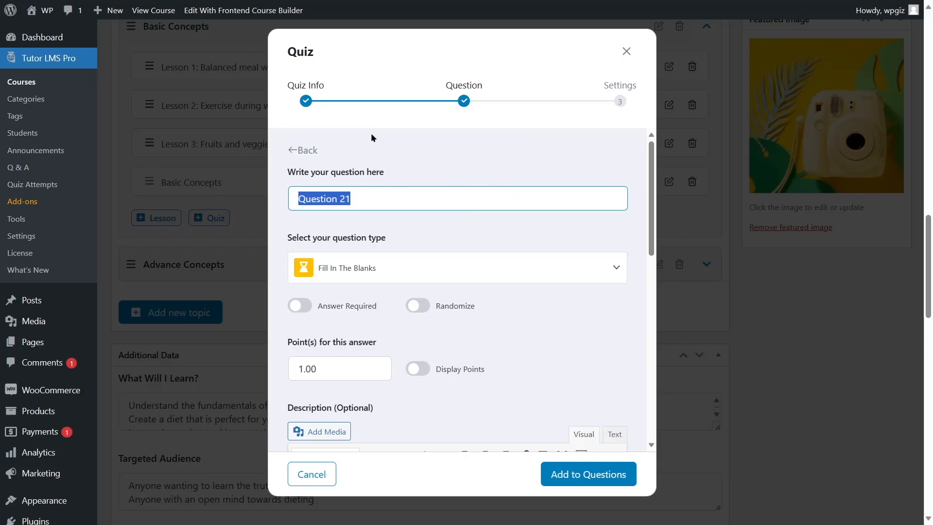
type("Fill in the blank with the correct answer")
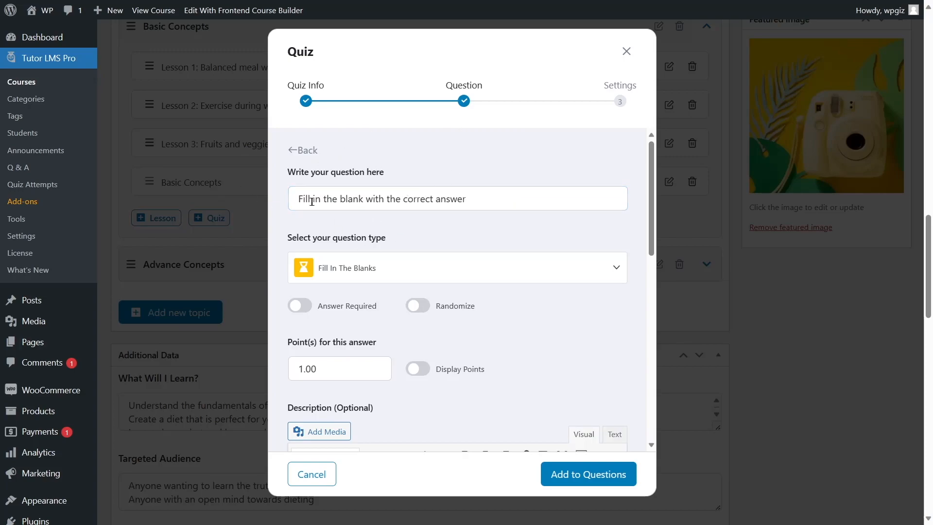
left_click_drag(298, 198, 466, 199)
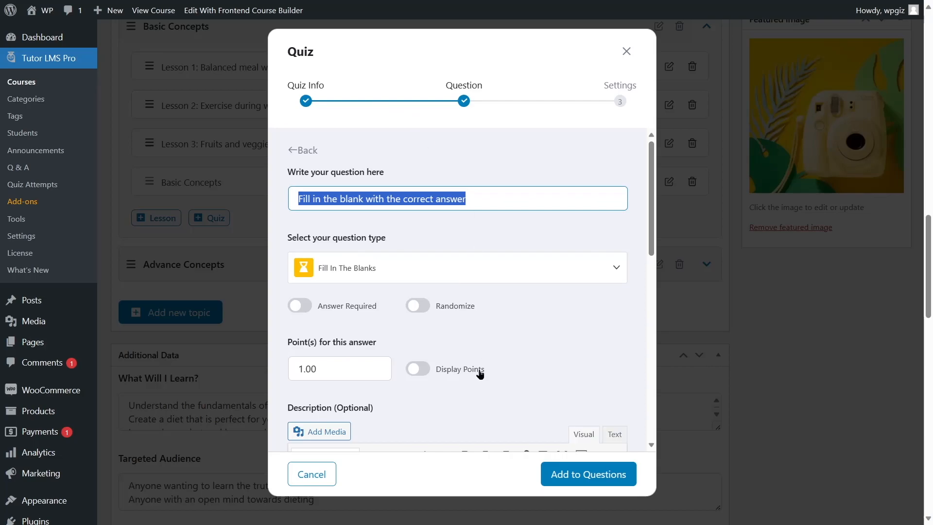
left_click(297, 306)
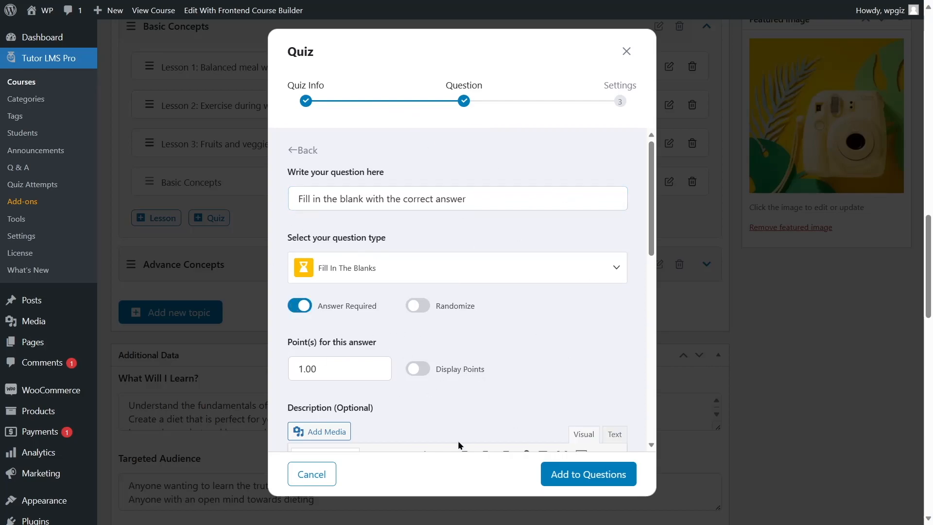
Add an option with the question title "A person who is suffering from high blood pressure should cut down on {dash}"
scroll(395, 311, "down", 10)
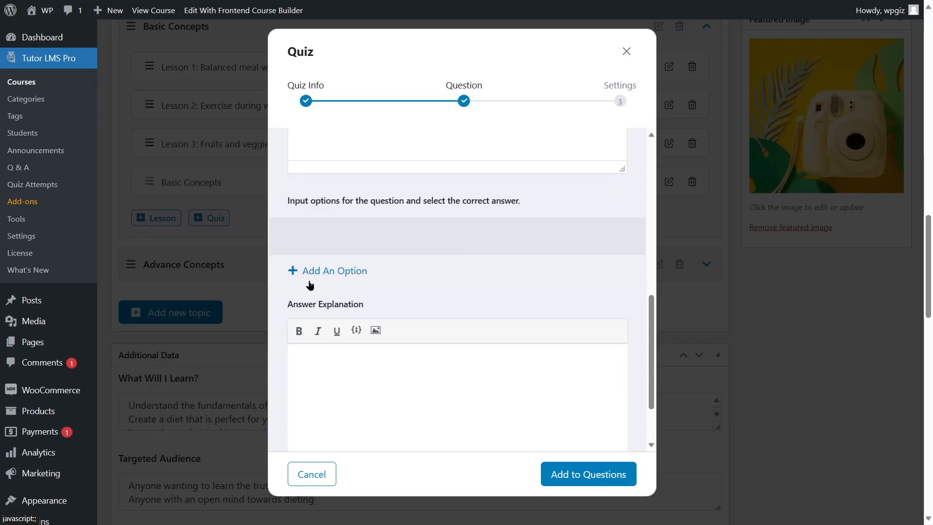
left_click(355, 269)
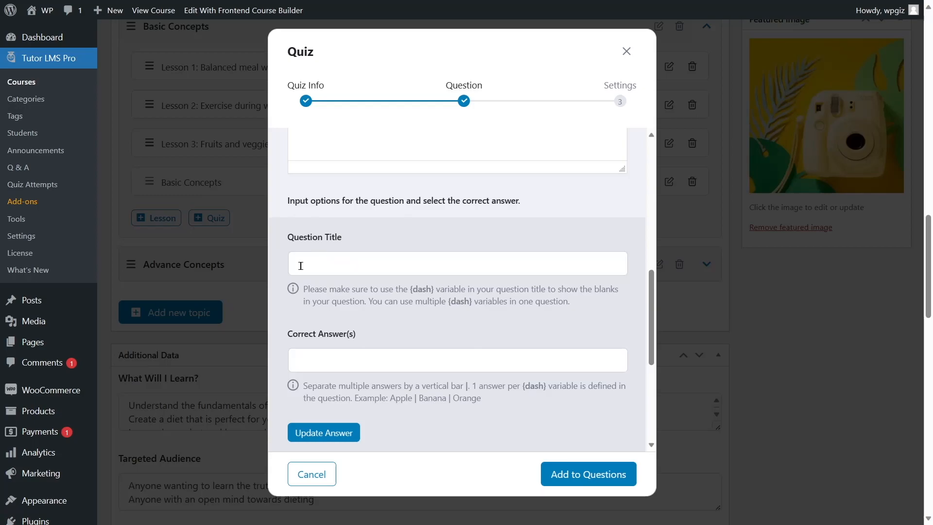
left_click(300, 265)
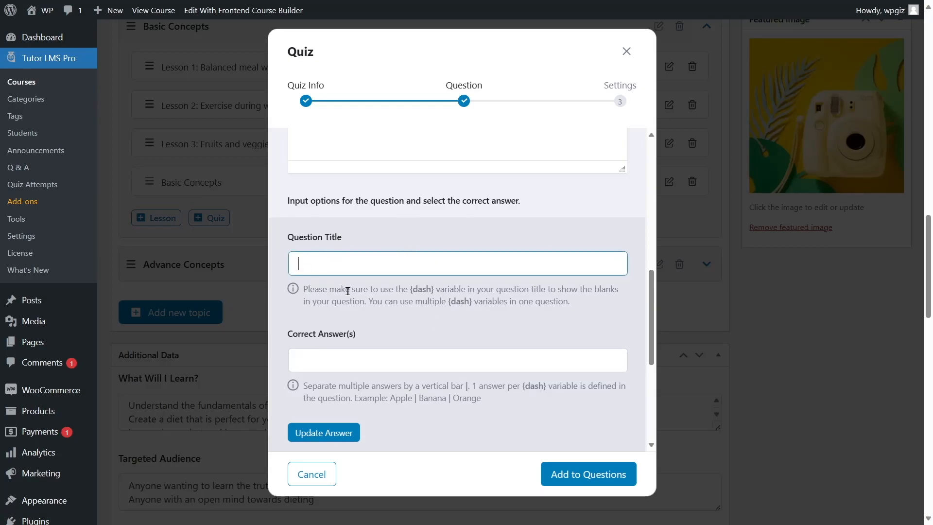
left_click_drag(410, 290, 436, 290)
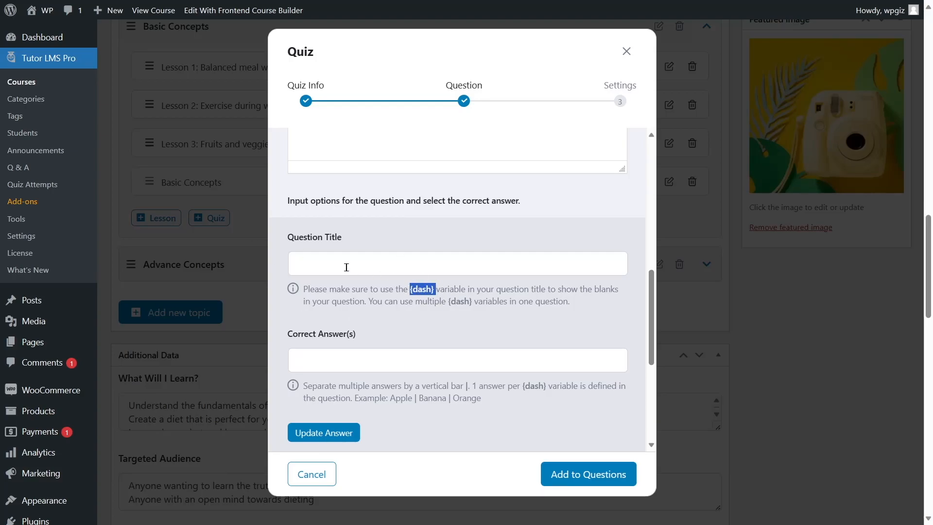
left_click(431, 269)
type("A person who is suffering from high blood pressure should cut down on {dash}")
key("ctrl+a")
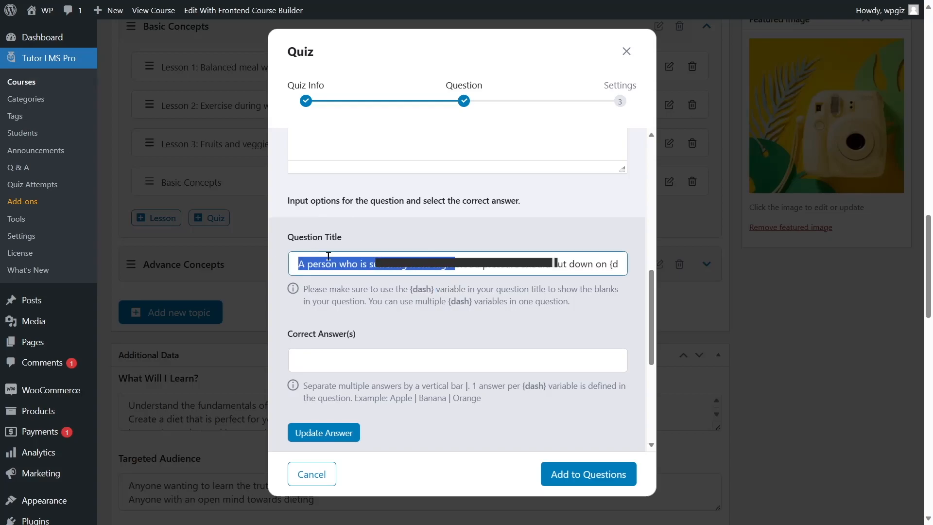
Save "sodium" as the correct answer for the {dash} blank and add the Fill In The Blanks question to the quiz
left_click(607, 264)
double_click(607, 264)
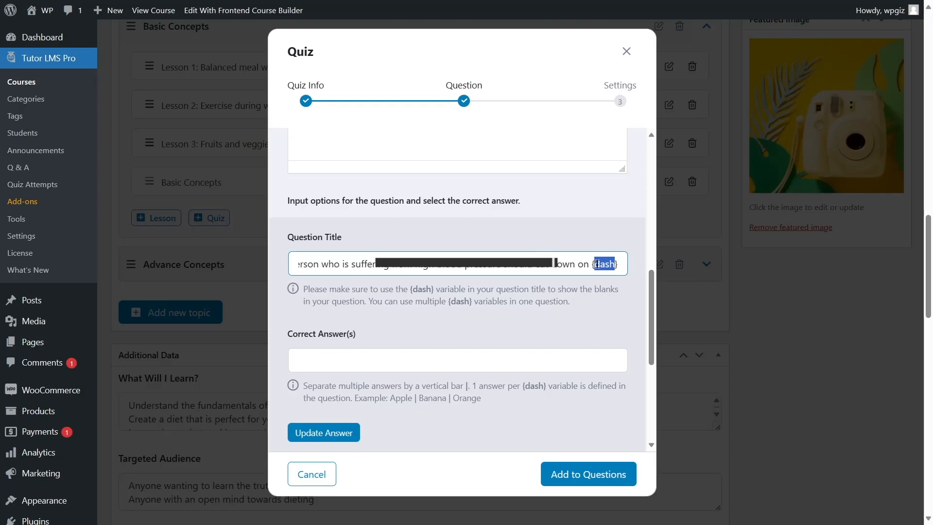
left_click(451, 358)
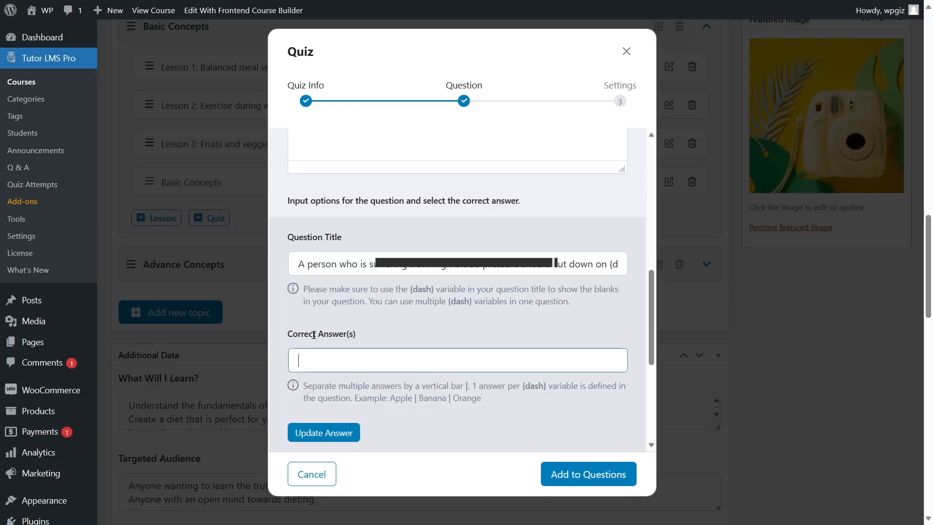
type("sodium")
left_click_drag(616, 264, 532, 263)
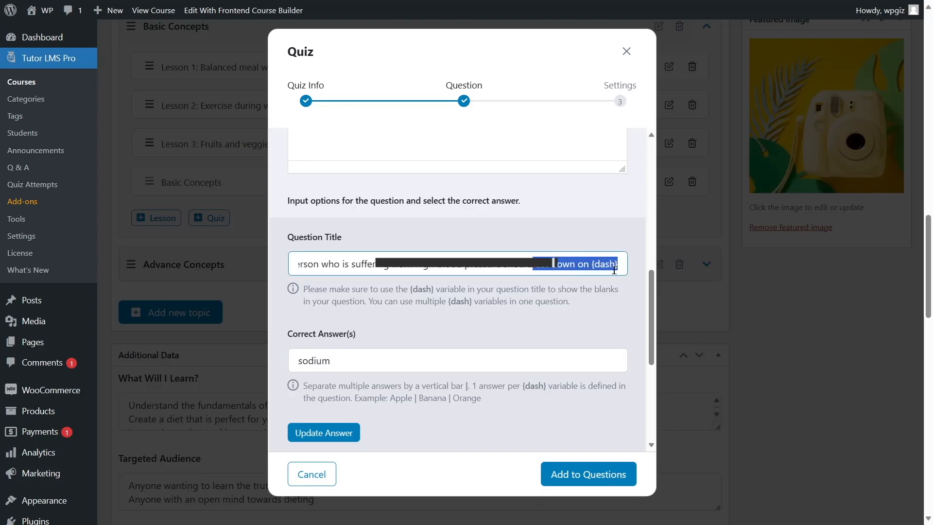
left_click(414, 407)
left_click_drag(419, 398, 416, 398)
left_click(420, 418)
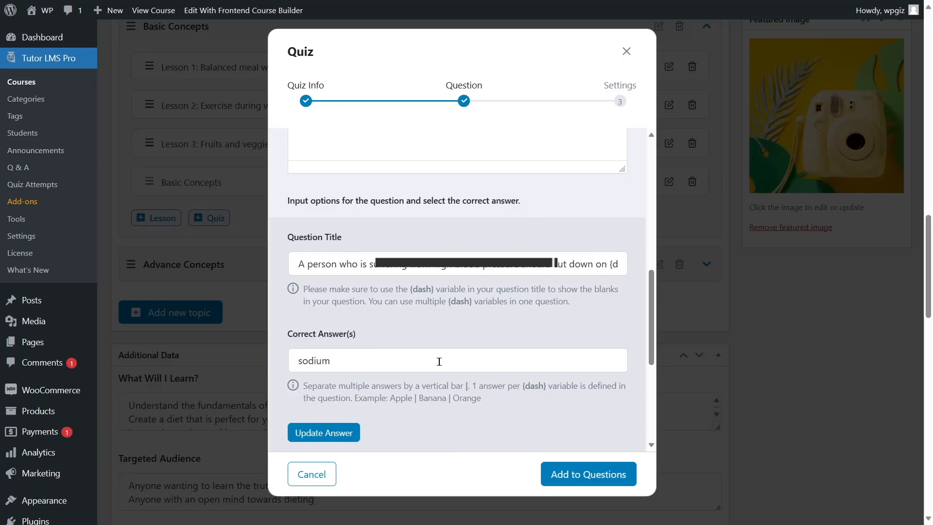
scroll(442, 355, "down", 5)
left_click(323, 190)
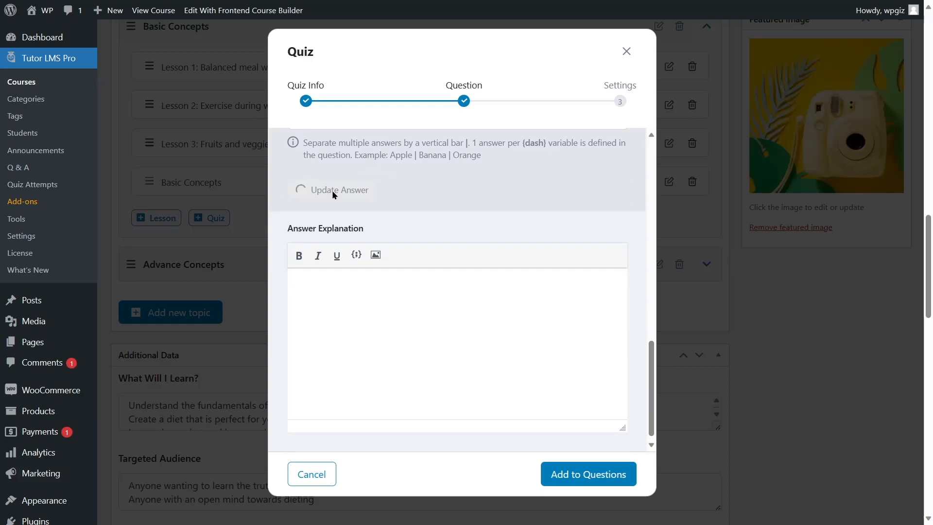
scroll(525, 418, "down", 3)
left_click(565, 474)
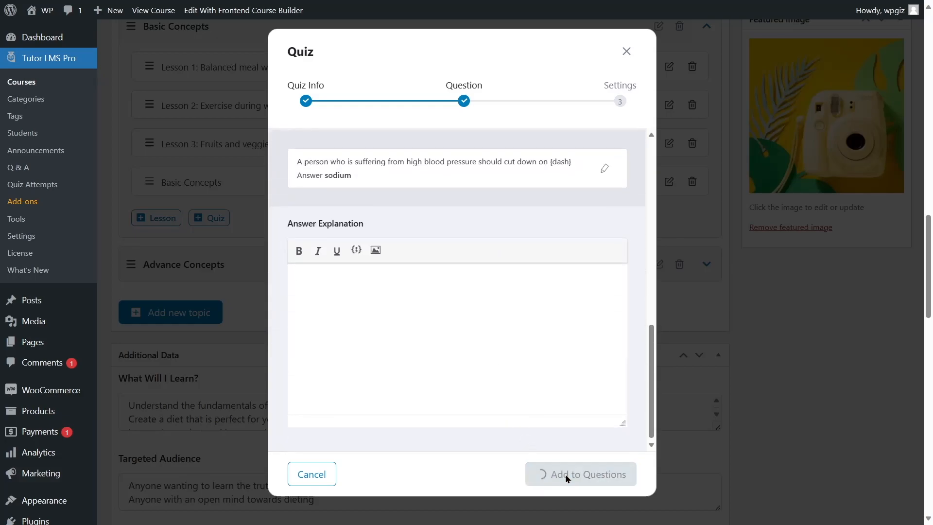
Add a sixth question of type Short Answer with the text "Why dehydration is dangerous?"
left_click(311, 373)
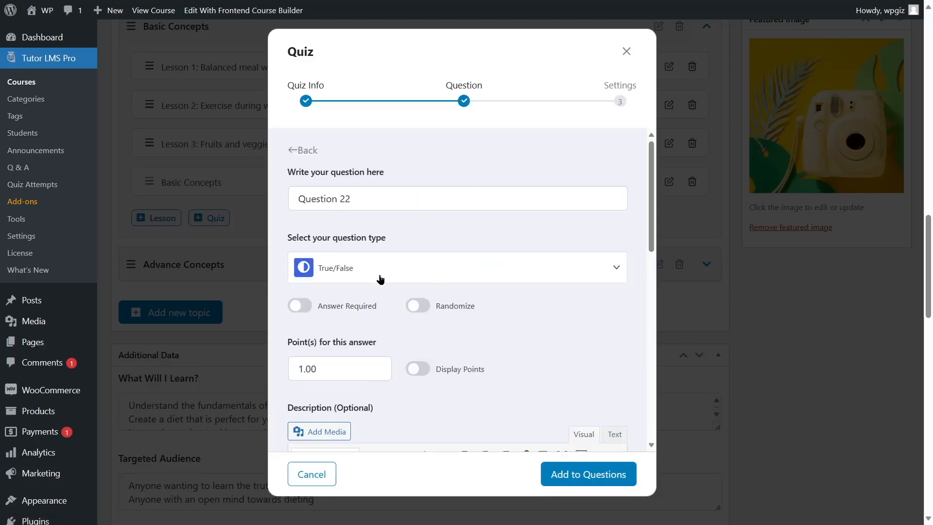
left_click(381, 270)
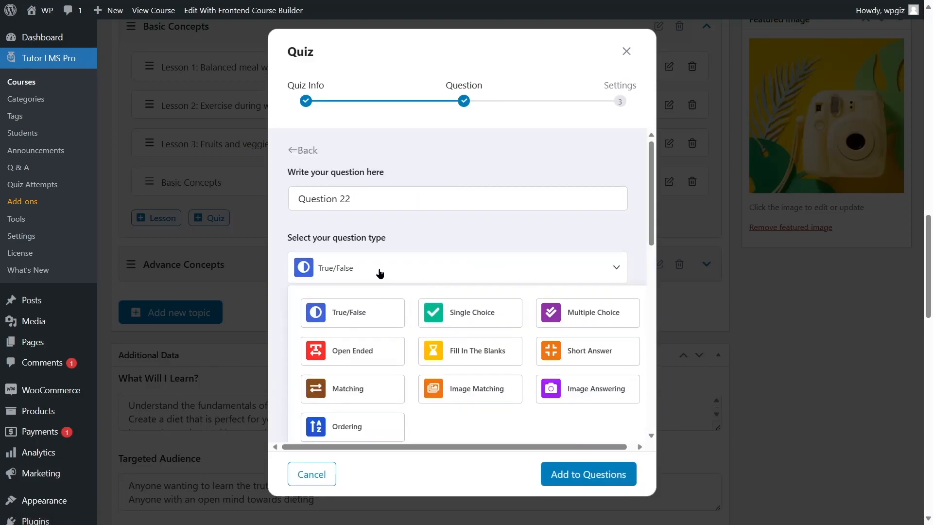
left_click(561, 356)
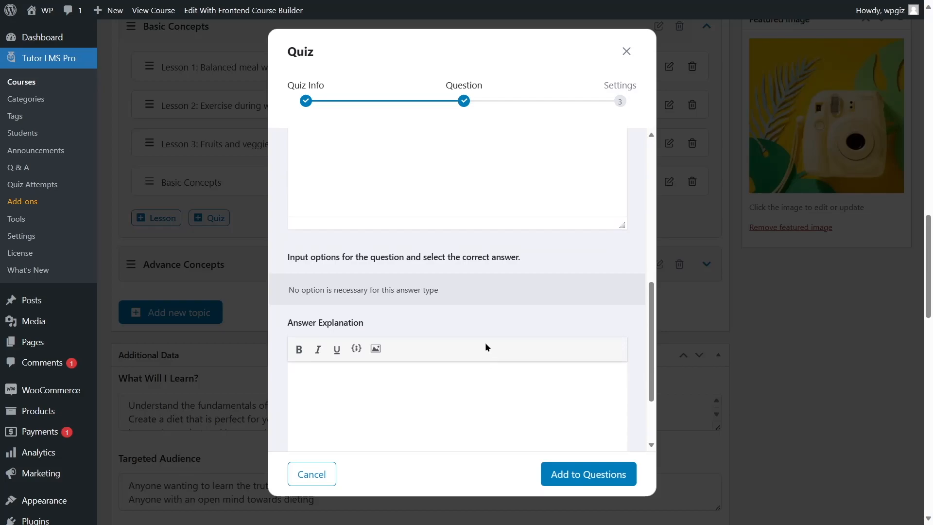
scroll(485, 343, "up", 5)
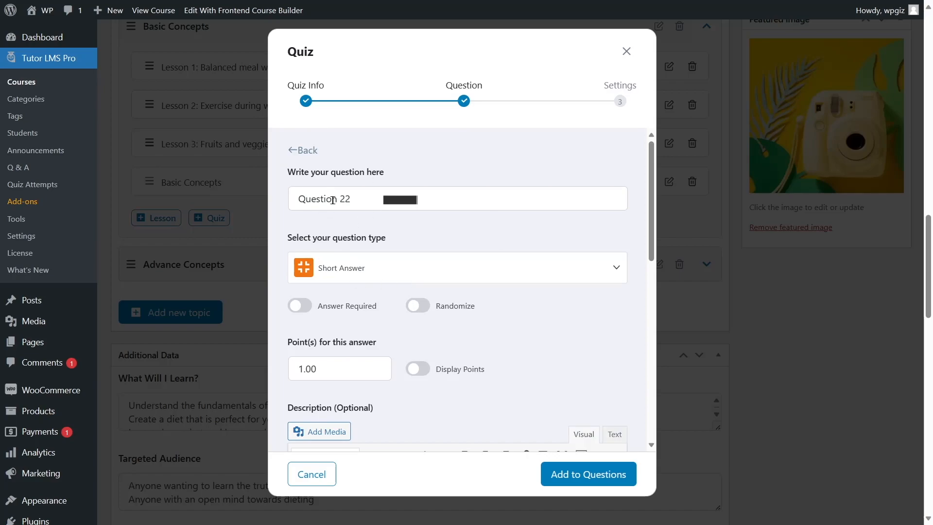
left_click_drag(352, 199, 289, 195)
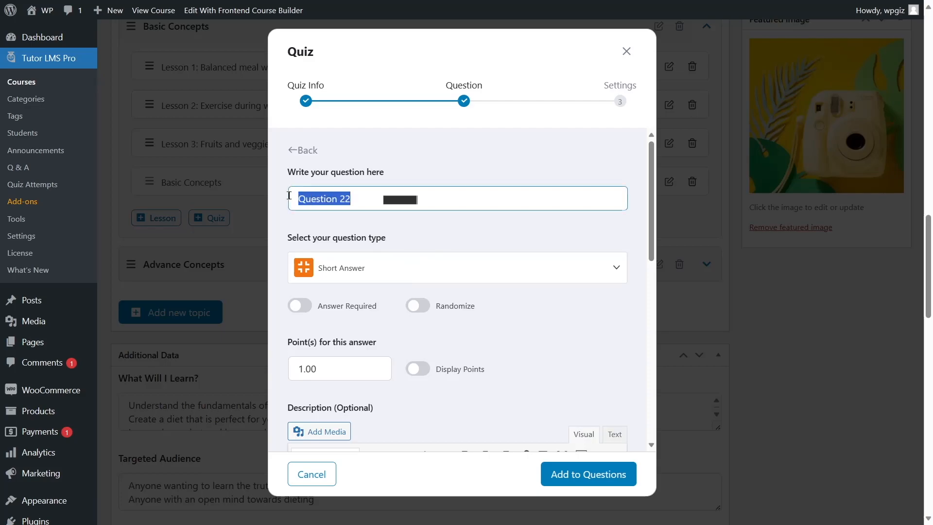
type("Why dehydration is dangerous?")
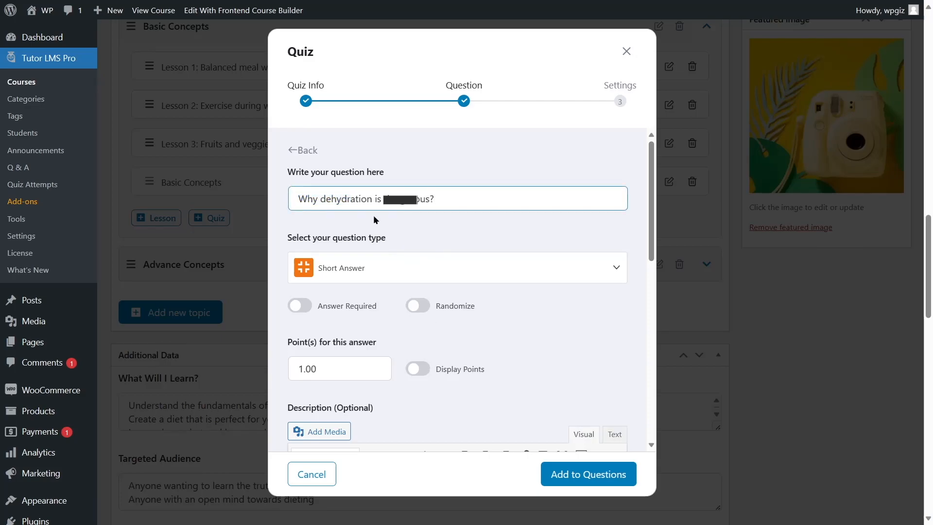
Require an answer for the short-answer question and add it to the quiz without description or explanation
scroll(412, 202, "down", 2)
left_click(300, 205)
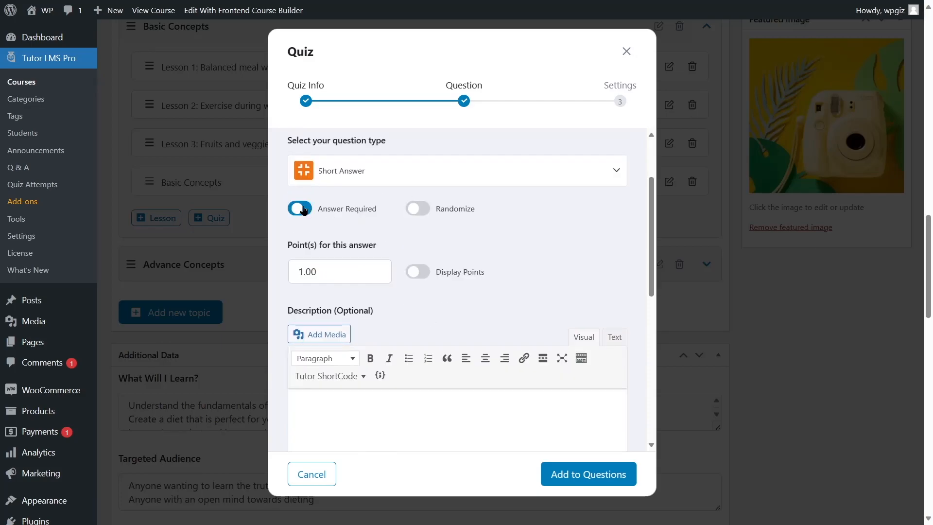
scroll(408, 219, "down", 5)
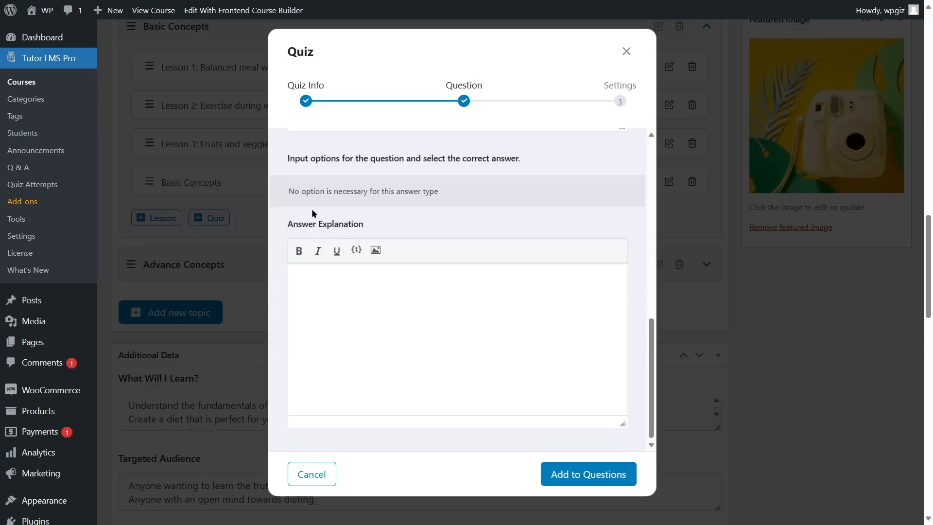
scroll(367, 242, "up", 1)
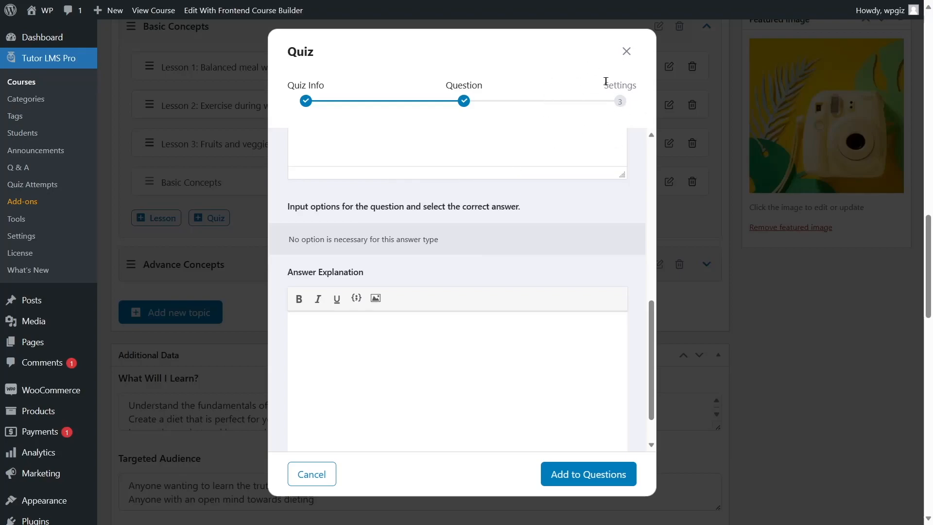
scroll(583, 290, "down", 1)
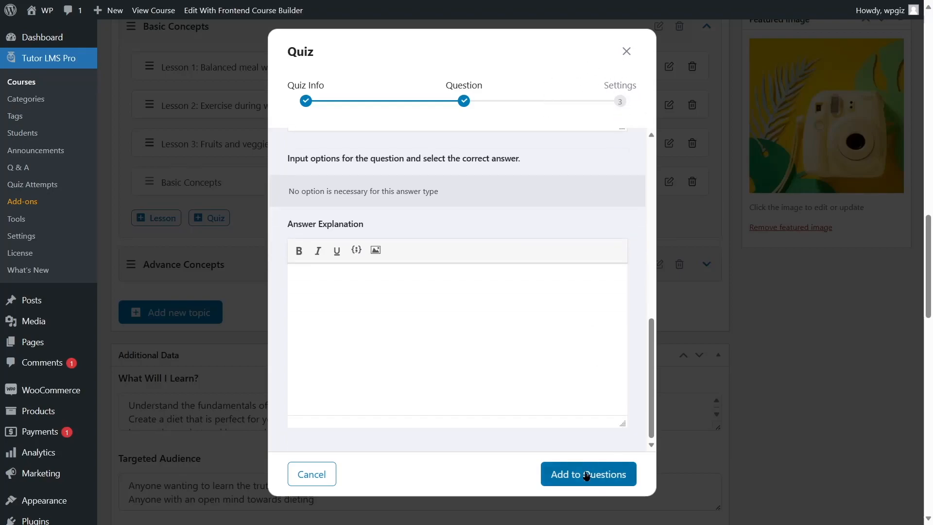
left_click(577, 482)
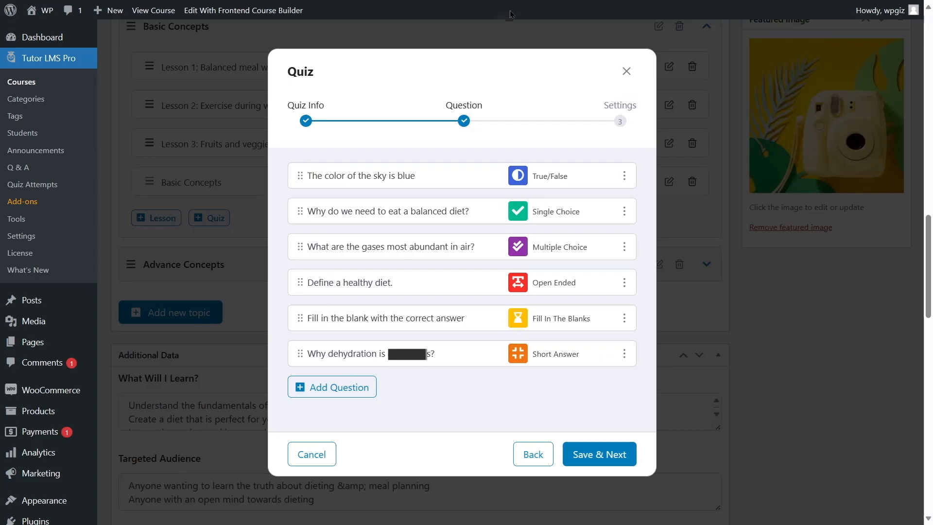
Add a seventh question of type Matching with the text "Match the following fruits." and require an answer
left_click(338, 388)
left_click(487, 273)
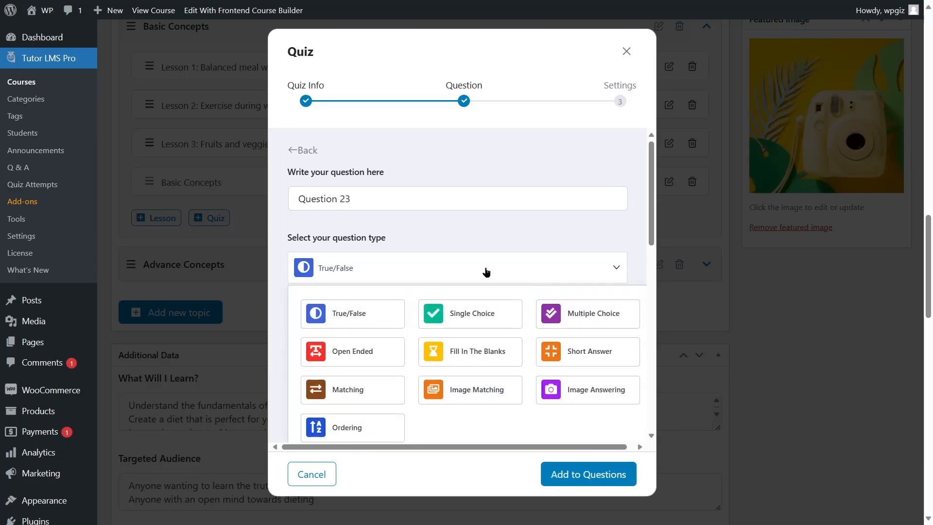
left_click(354, 391)
scroll(354, 391, "down", 5)
scroll(385, 370, "up", 10)
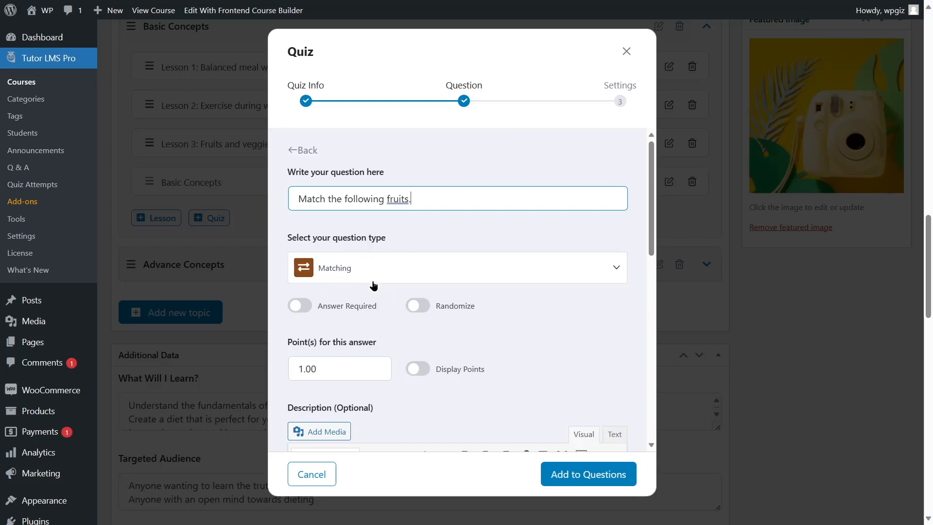
left_click(299, 305)
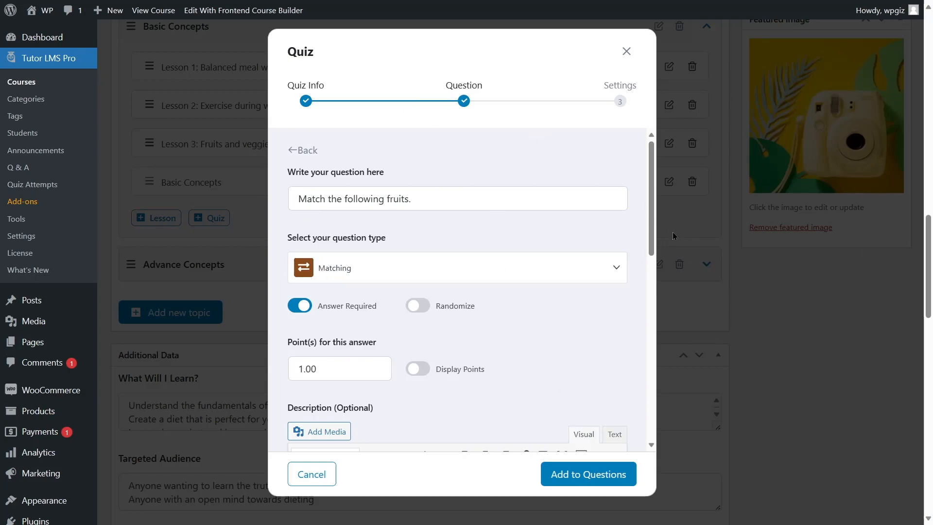
Add a first option to the matching question with the answer title "Apple"
scroll(501, 176, "down", 10)
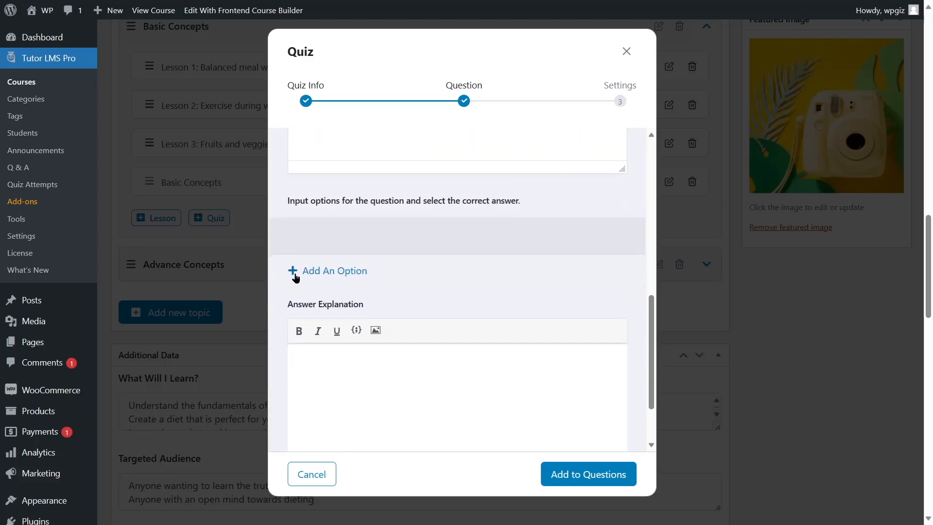
left_click(323, 271)
scroll(339, 237, "down", 1)
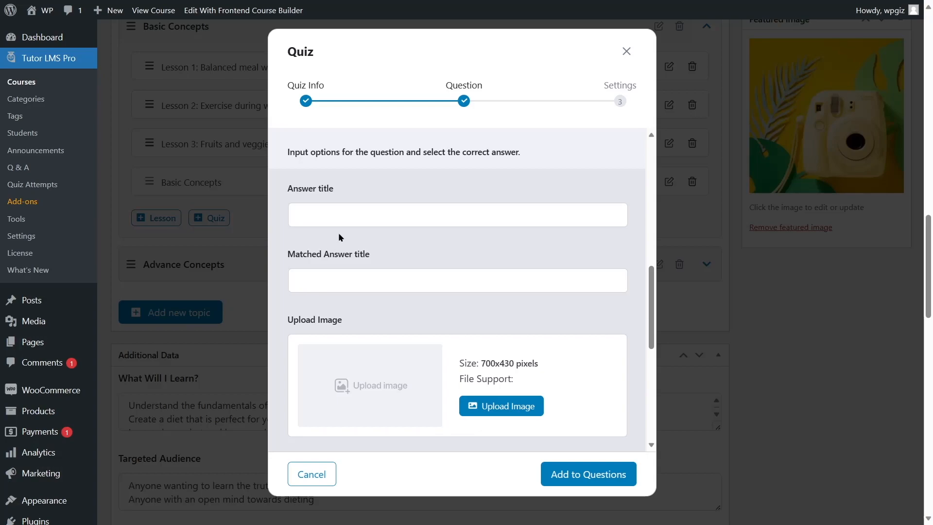
left_click(315, 212)
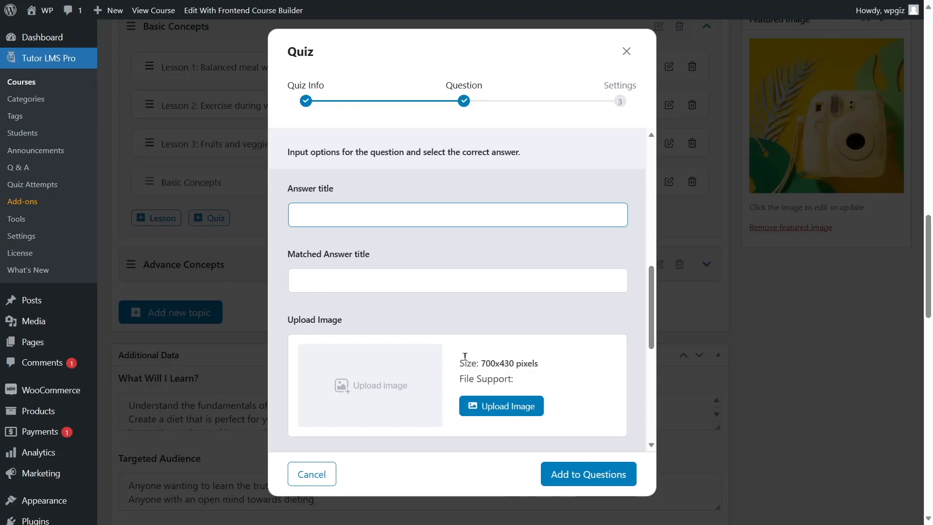
type("Apple")
scroll(335, 205, "up", 1)
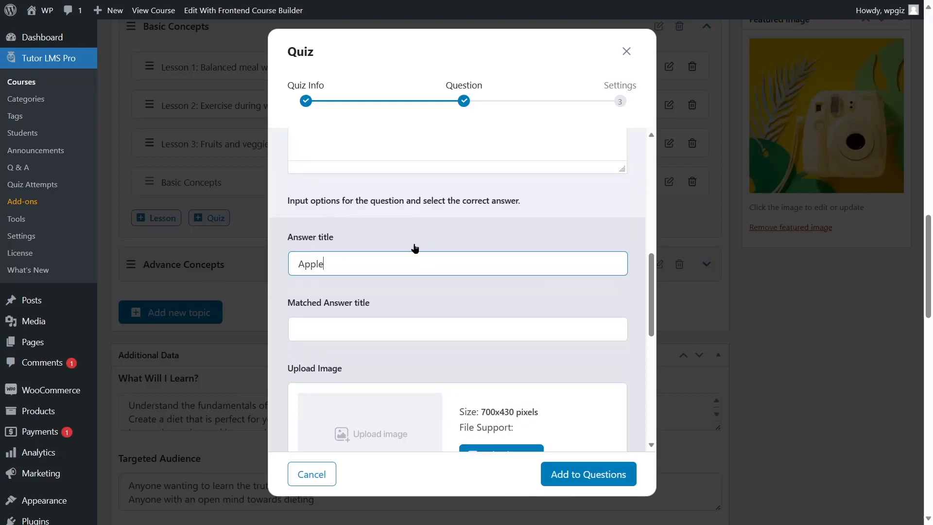
scroll(343, 278, "down", 2)
Set the Apple option's display format to Only Image and attach apple.png from the media library
left_click(446, 228)
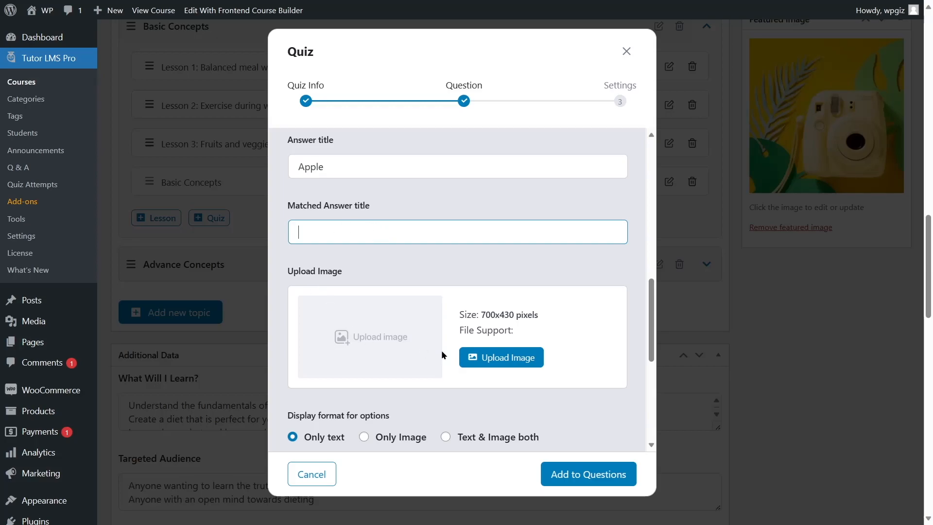
left_click(382, 439)
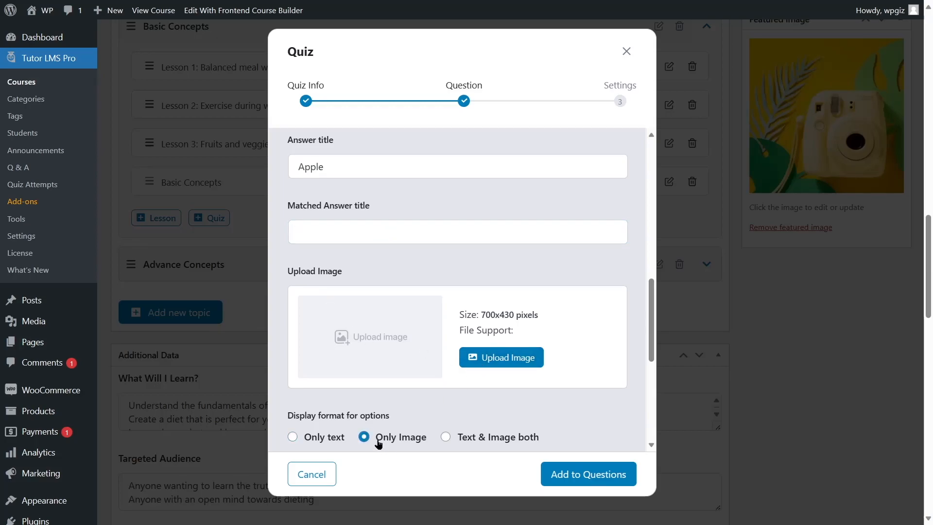
left_click(476, 364)
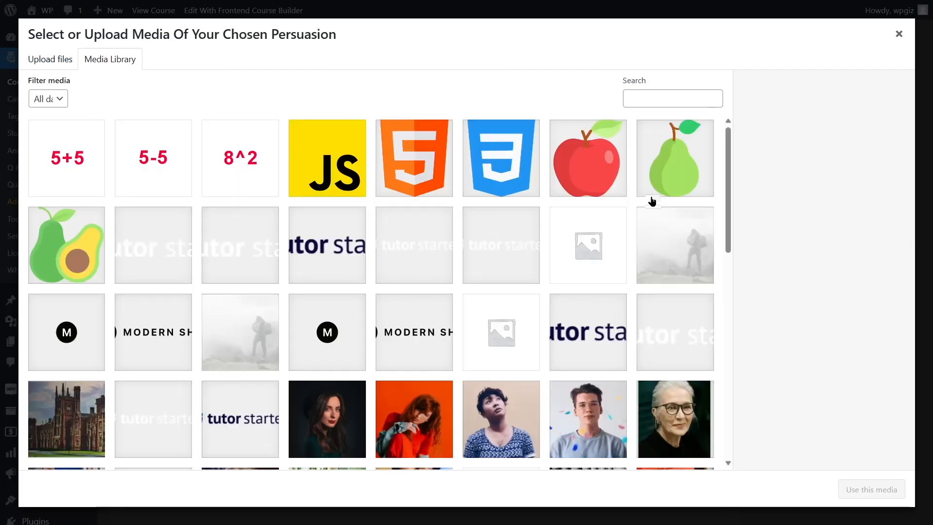
left_click(588, 158)
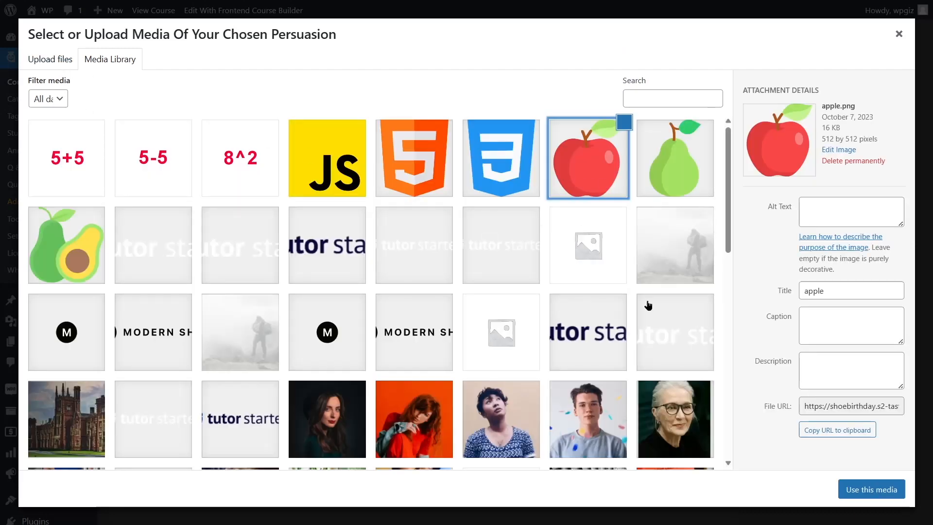
left_click(870, 490)
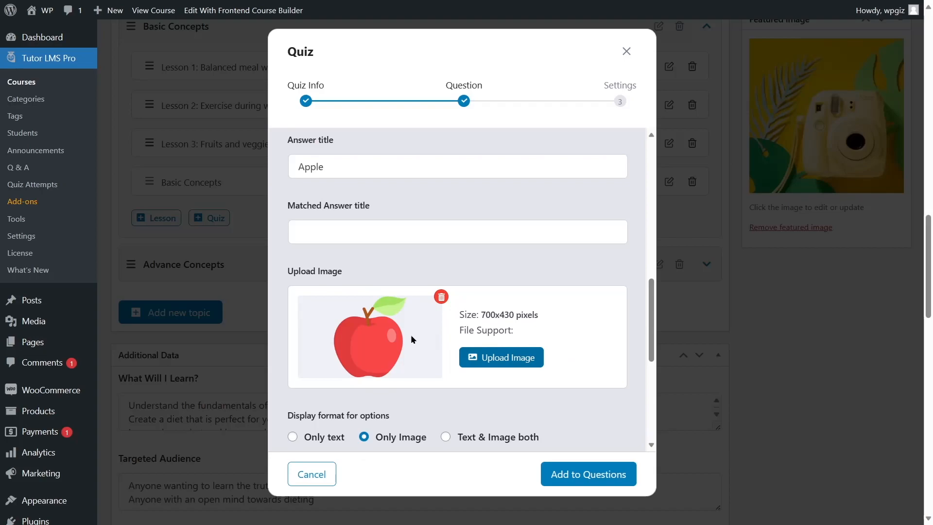
Enter "Option A" as the Apple option's matched answer title and save the option
left_click(319, 228)
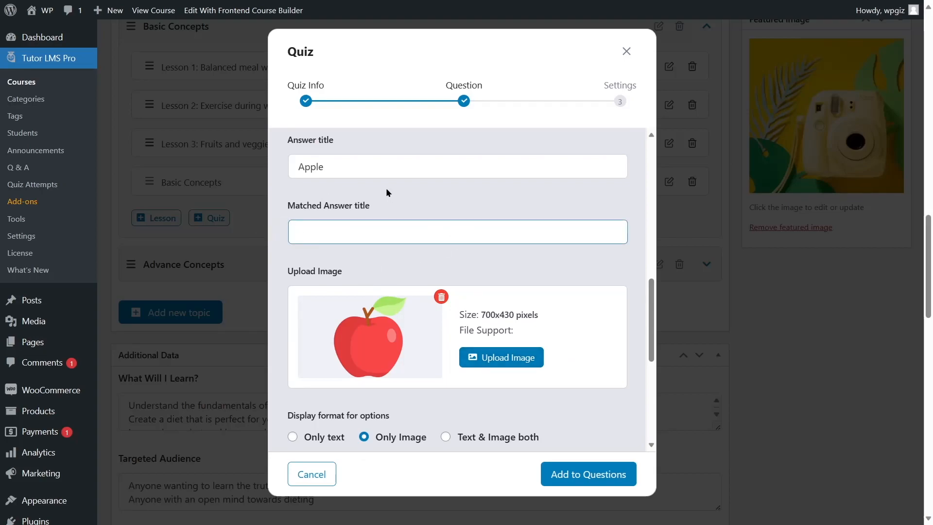
type("Option A")
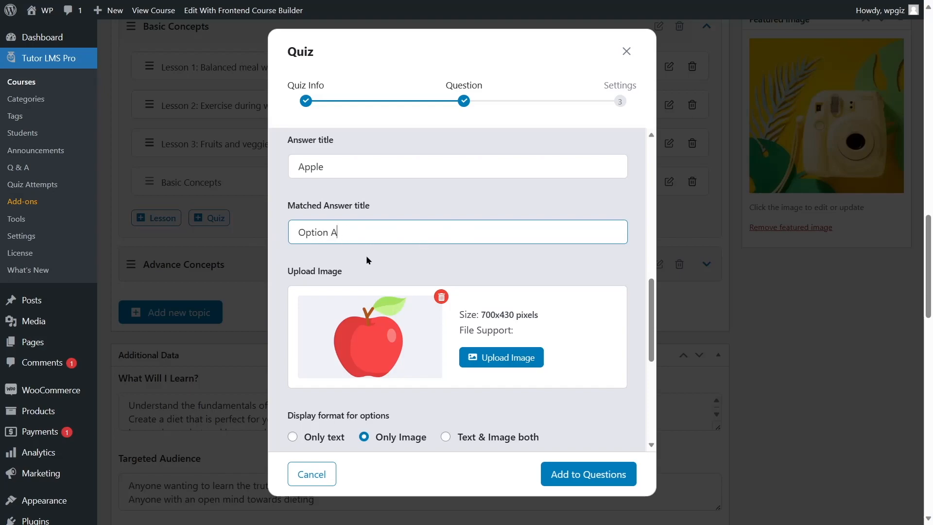
scroll(365, 255, "down", 2)
left_click(323, 387)
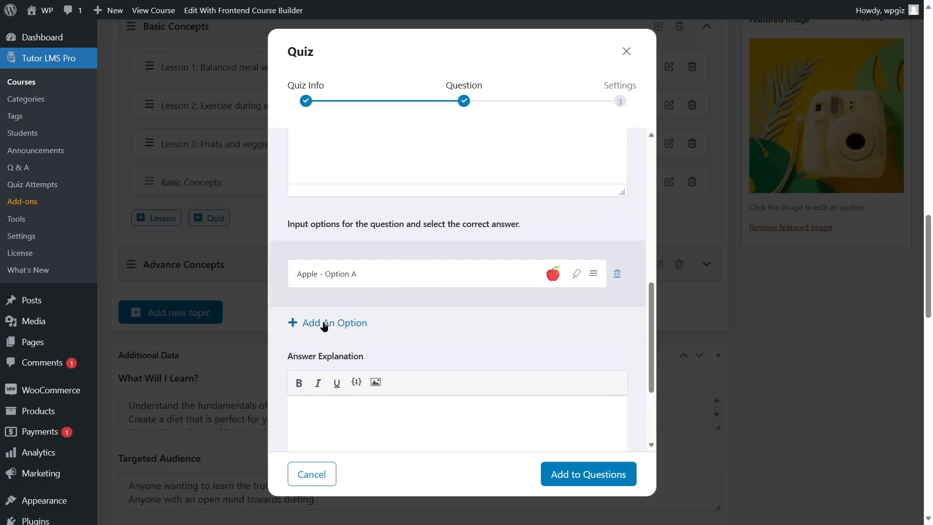
Add a second option to the matching question with the answer title "Pear" and the matched answer title "Option B"
left_click(318, 324)
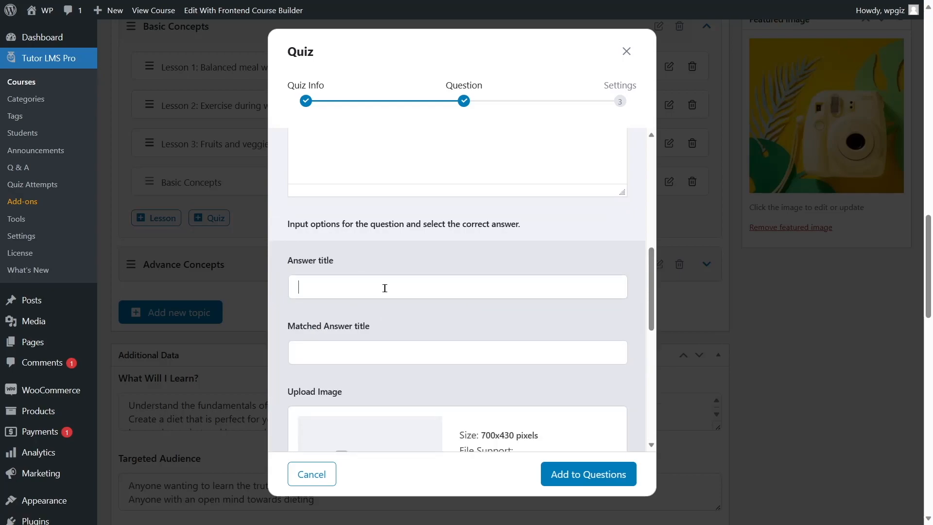
left_click(384, 288)
type("Pear")
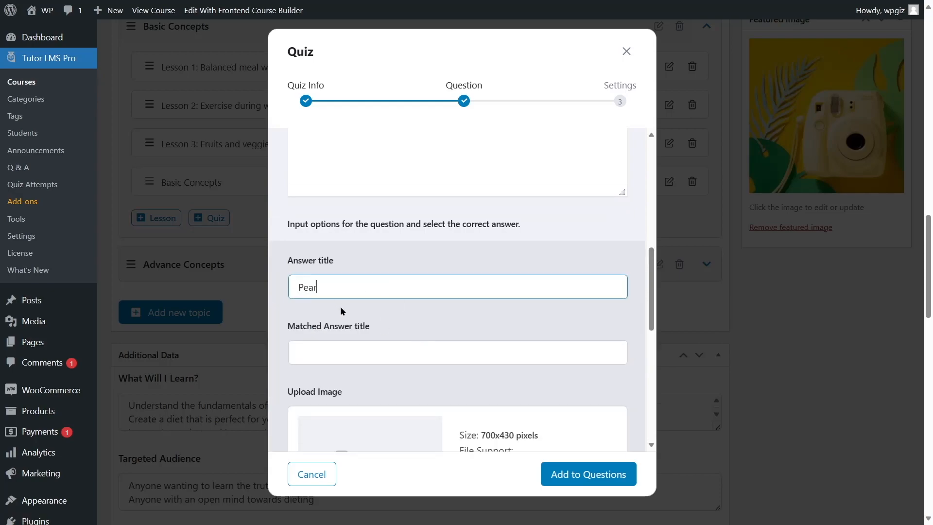
scroll(379, 316, "down", 1)
left_click(382, 300)
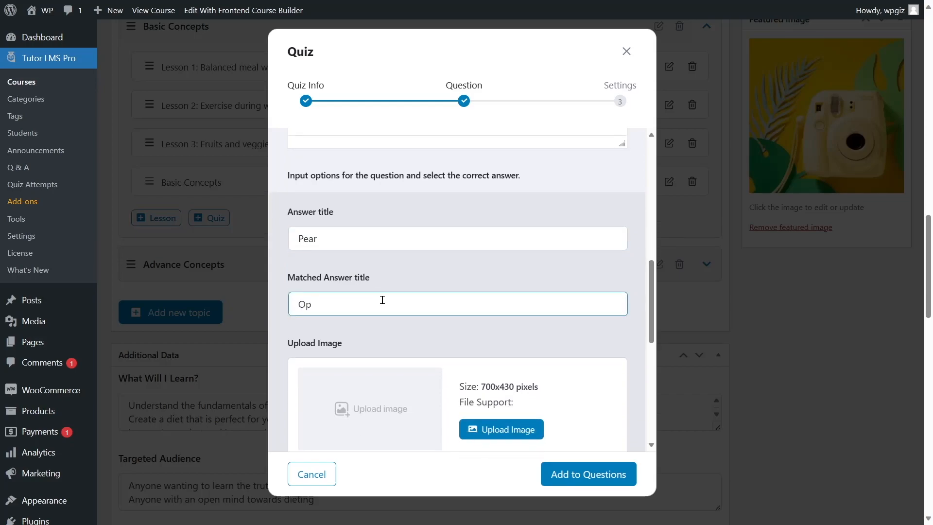
type("Option B")
left_click_drag(340, 300, 286, 307)
key("ctrl+c")
key("BackSpace")
key("ctrl+v")
Attach pear.png from the media library to the Pear option, set its display format to Only Image and save the option
scroll(425, 279, "down", 2)
left_click(501, 331)
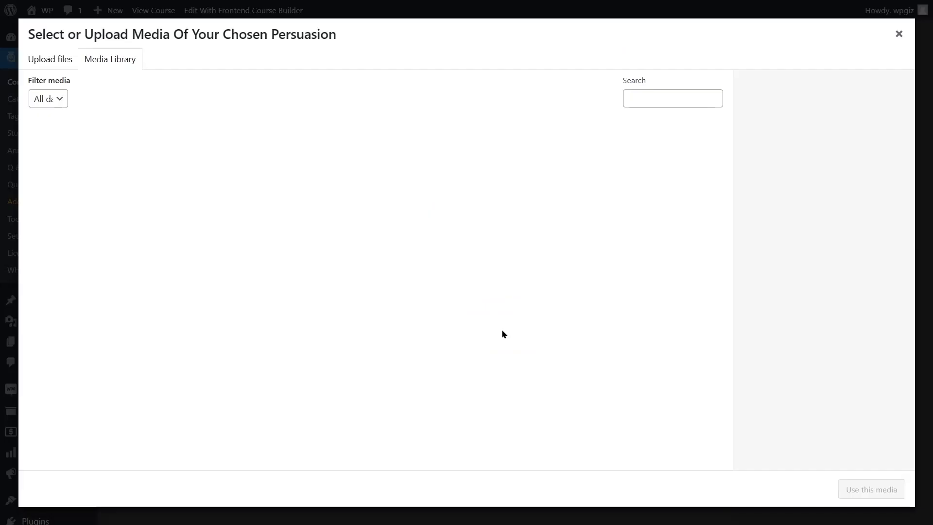
left_click(661, 165)
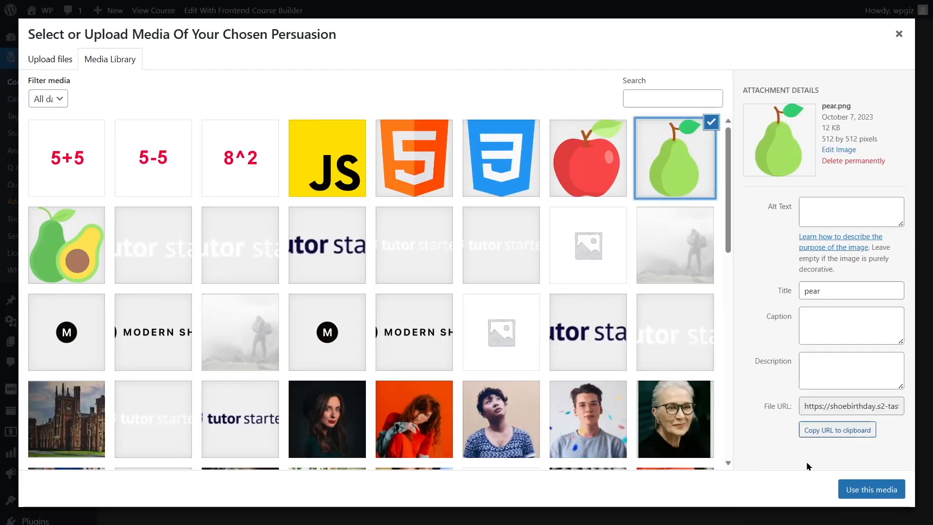
left_click(871, 489)
left_click(397, 413)
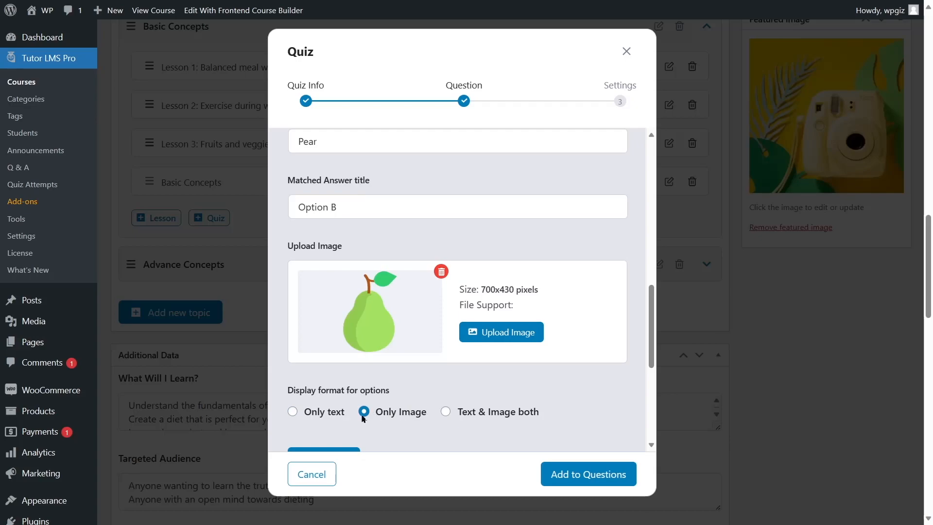
scroll(389, 388, "down", 2)
left_click(333, 358)
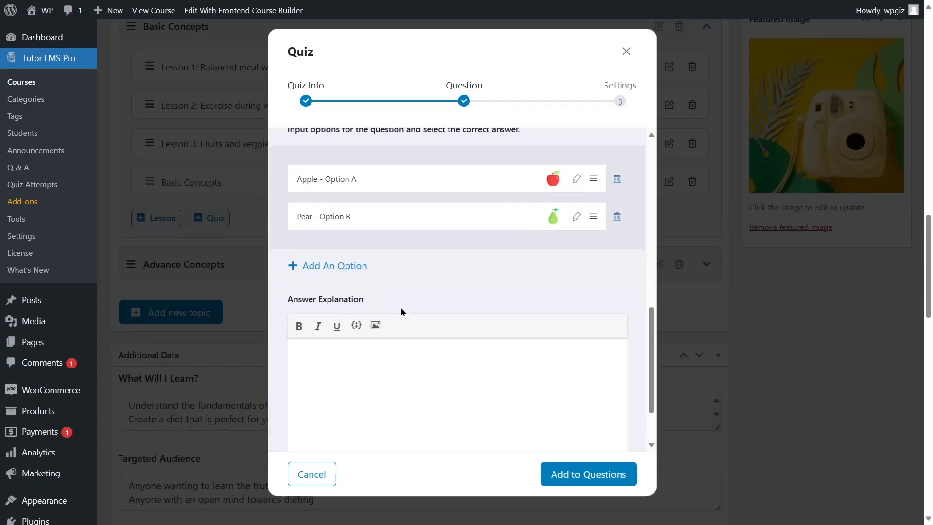
Add an "Avacado" option with the avocado image and the matched answer "Option C", and add the matching question to the quiz
left_click(316, 267)
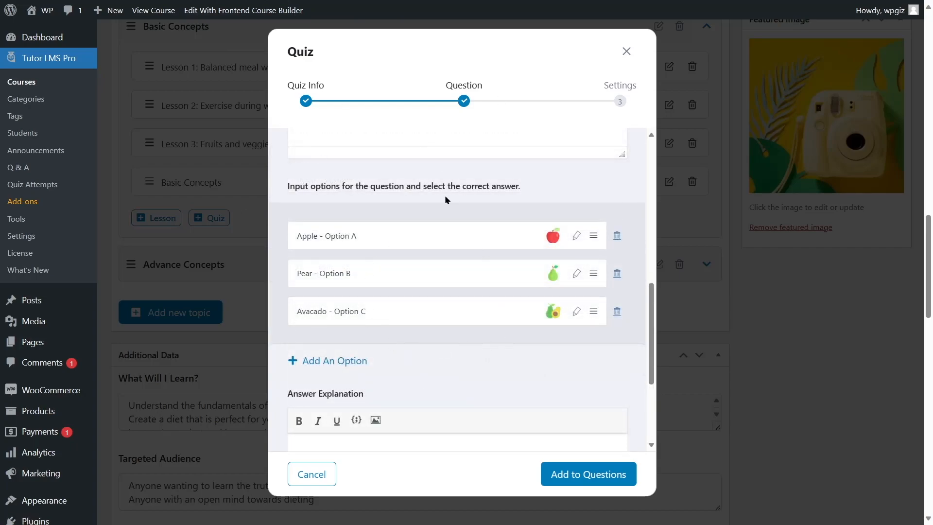
left_click(586, 487)
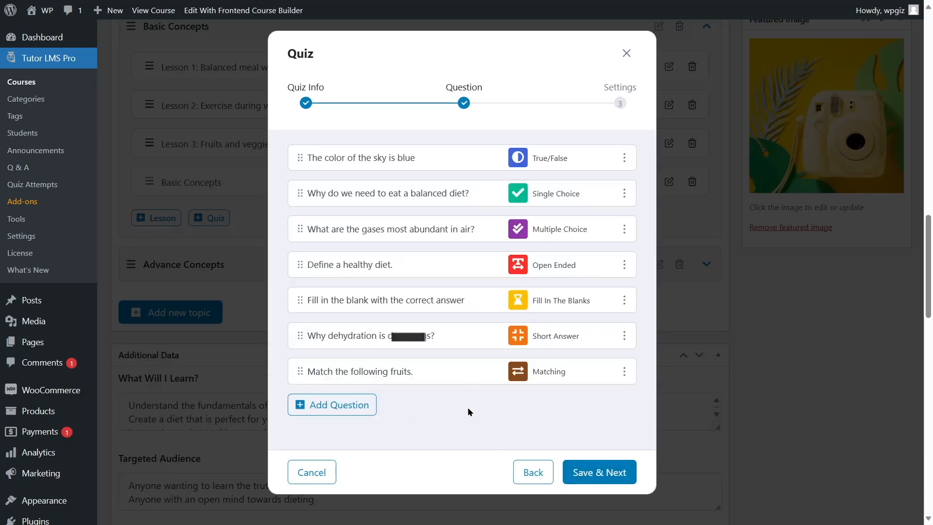
Add an eighth question to the quiz and set its type to Image Matching
left_click(304, 404)
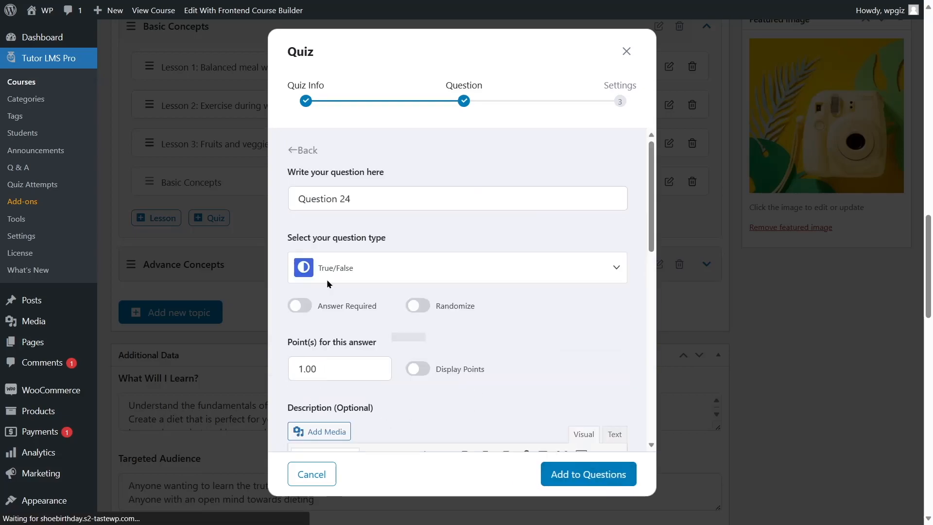
left_click(403, 269)
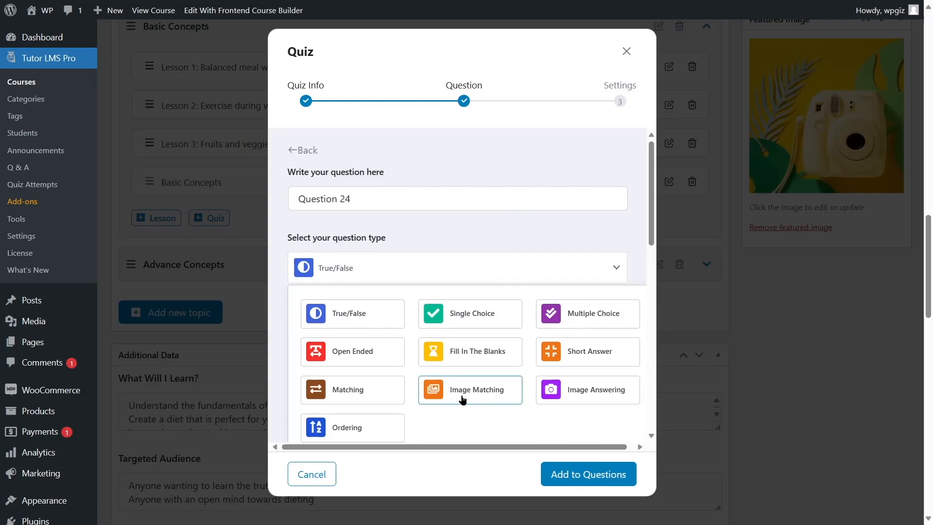
left_click(488, 399)
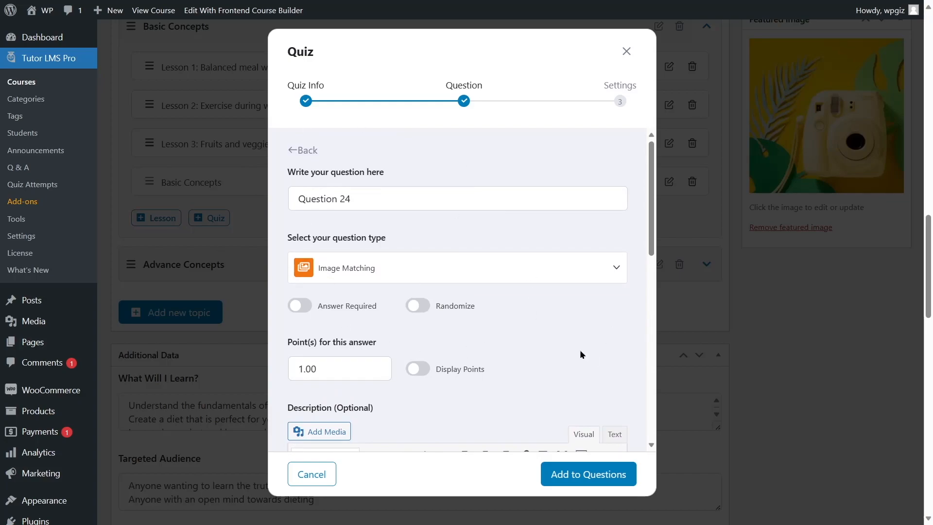
left_click_drag(400, 206, 240, 196)
scroll(274, 226, "down", 5)
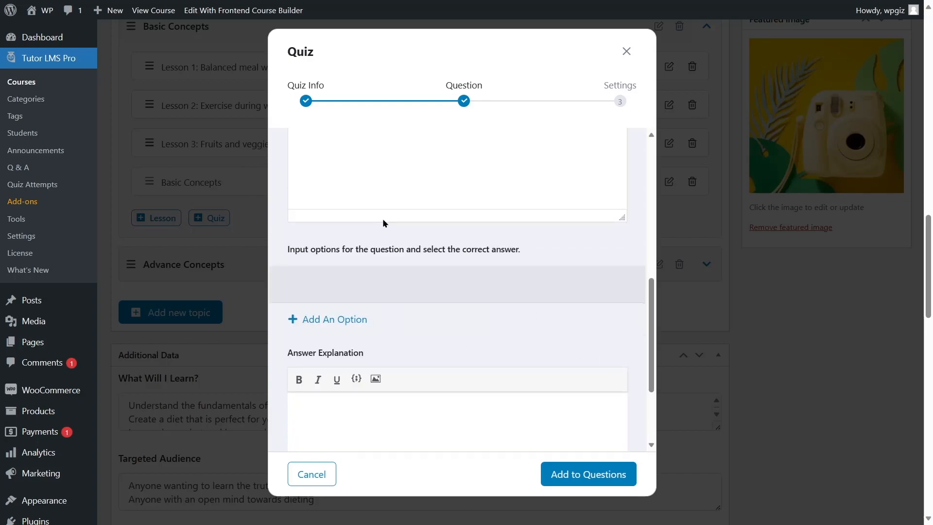
Add an option to the image matching question with html.png from the media library and the matched text "HTML", and save it
left_click(328, 324)
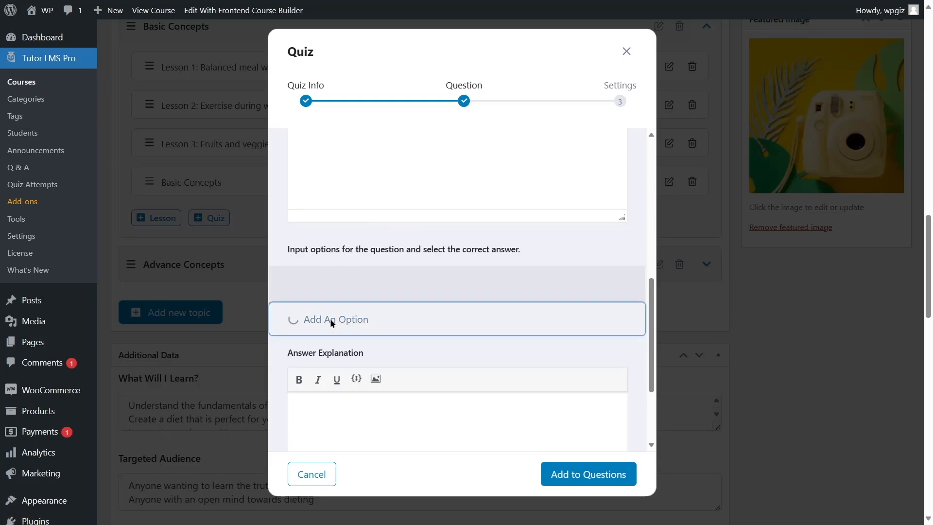
scroll(342, 320, "down", 2)
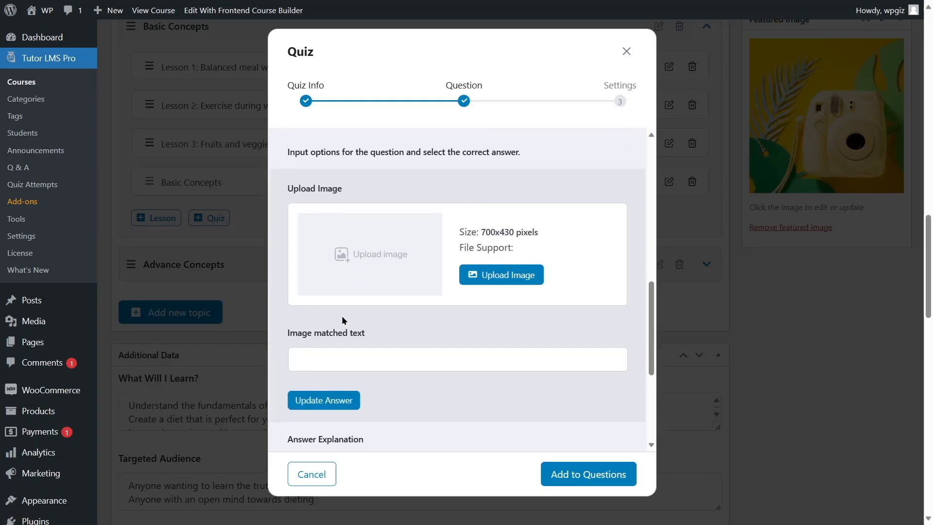
left_click(510, 280)
left_click(445, 172)
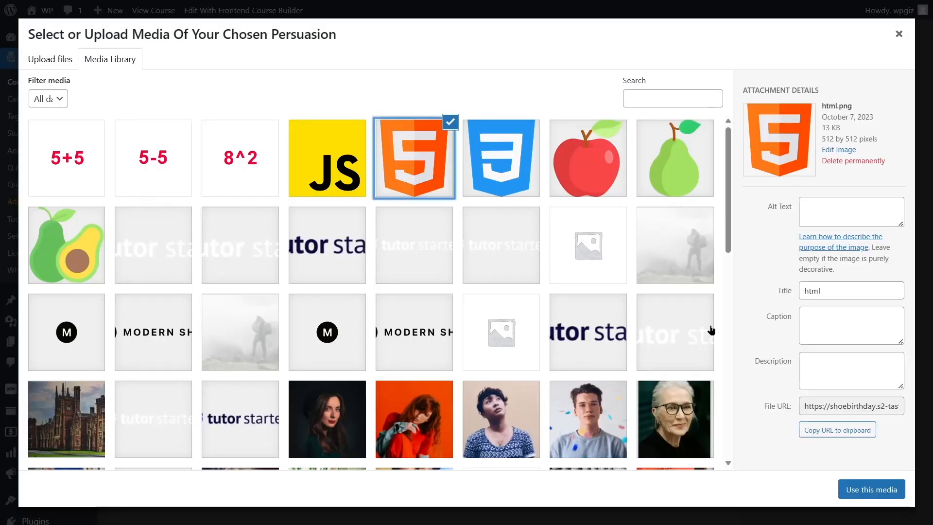
left_click(870, 491)
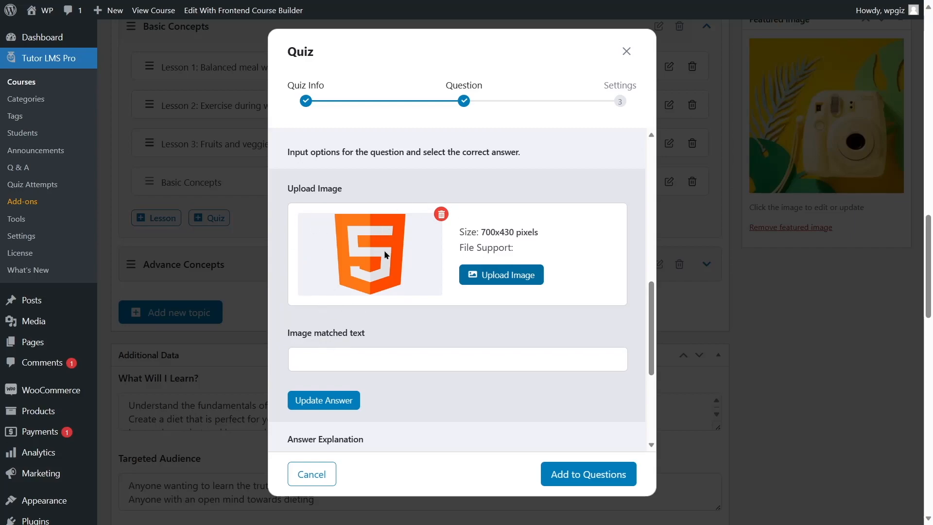
left_click(365, 361)
type("HTML")
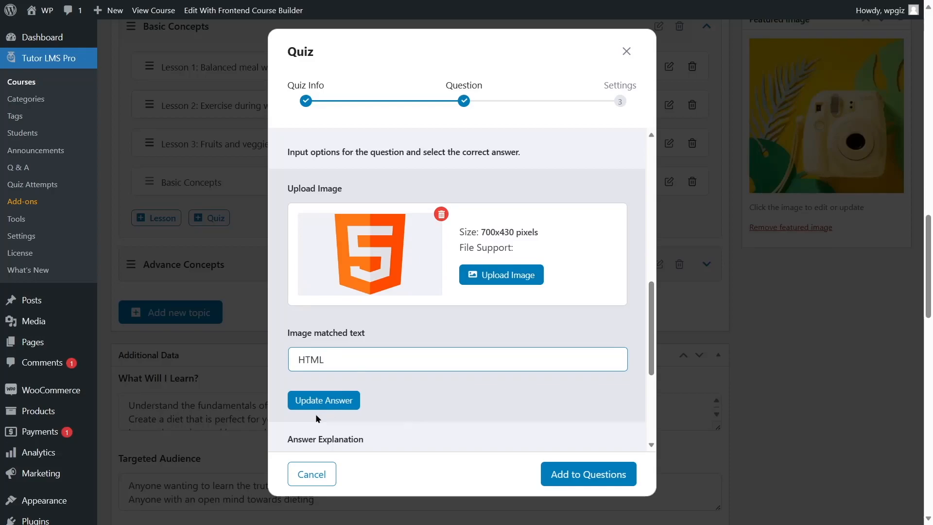
left_click(325, 404)
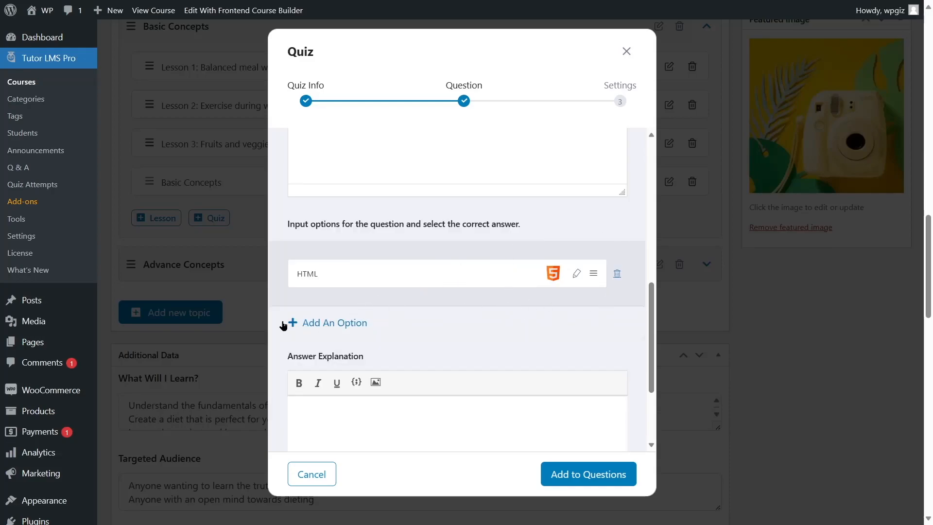
Add "CSS" and "Javascript" options with their logo images, and add the image matching question to the quiz
left_click(358, 322)
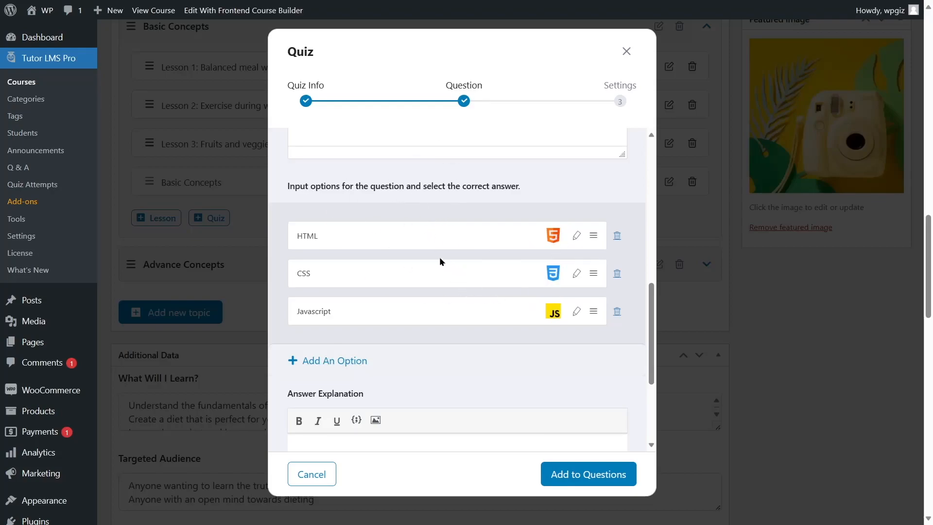
double_click(302, 243)
scroll(444, 321, "down", 4)
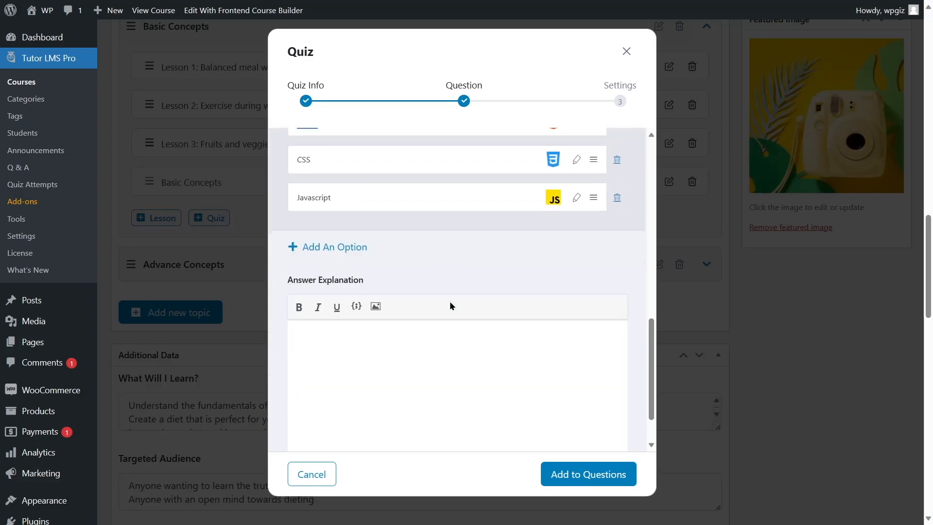
left_click(565, 476)
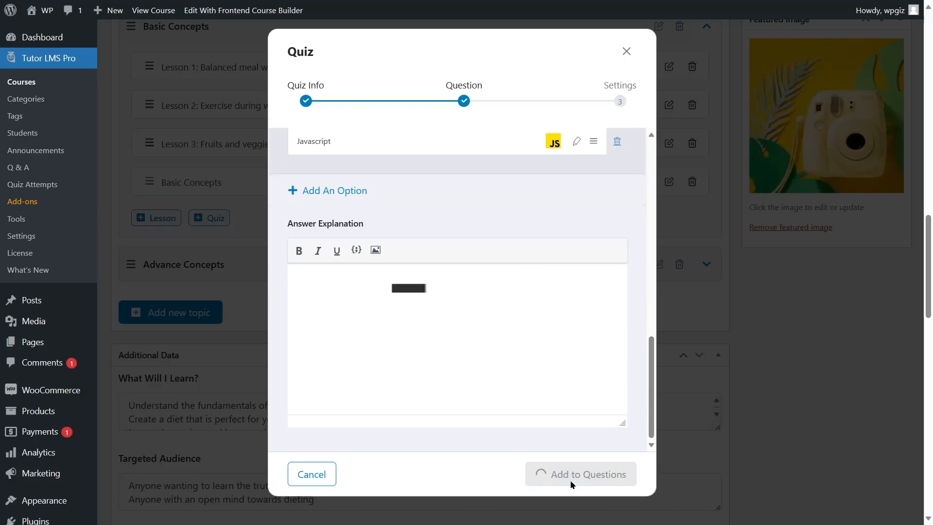
Add a ninth question of type Image Answering with the text "Match the following images to the correct answers." and require an answer
left_click(356, 412)
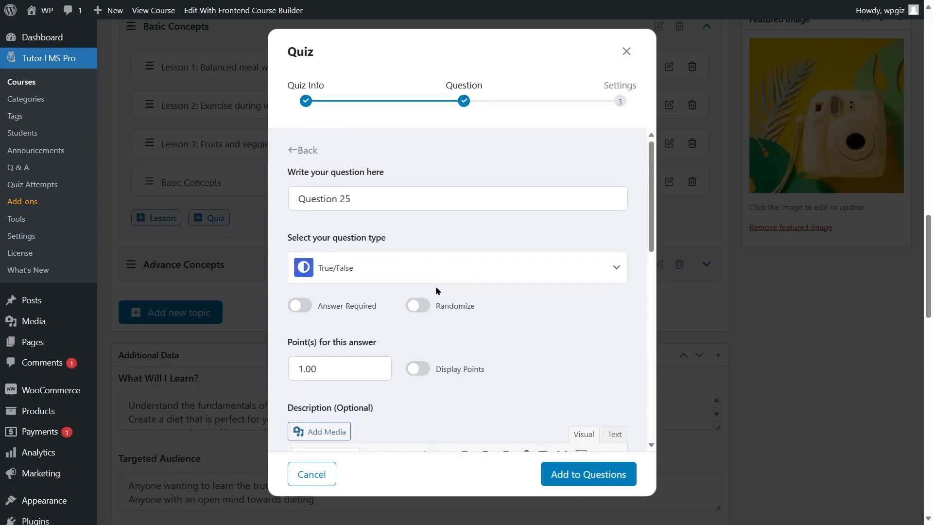
left_click(413, 282)
scroll(504, 296, "down", 1)
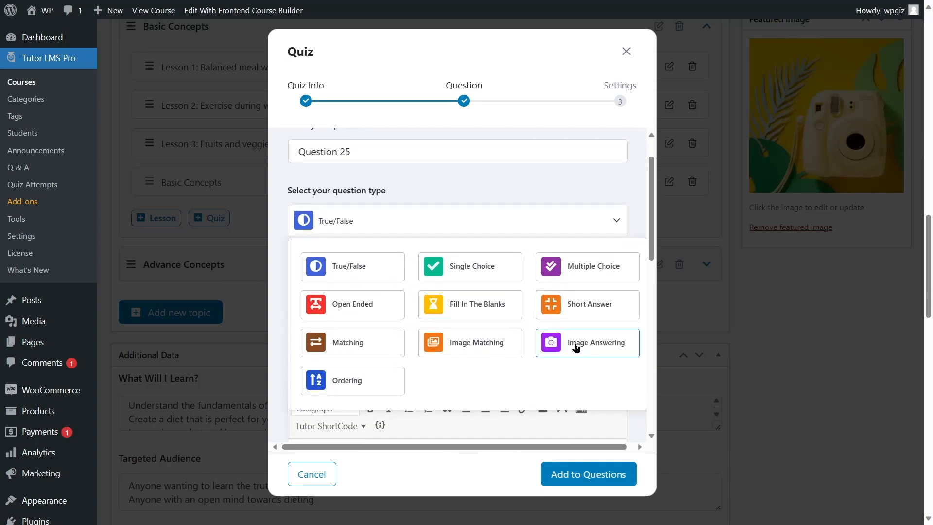
left_click(576, 346)
scroll(503, 311, "up", 5)
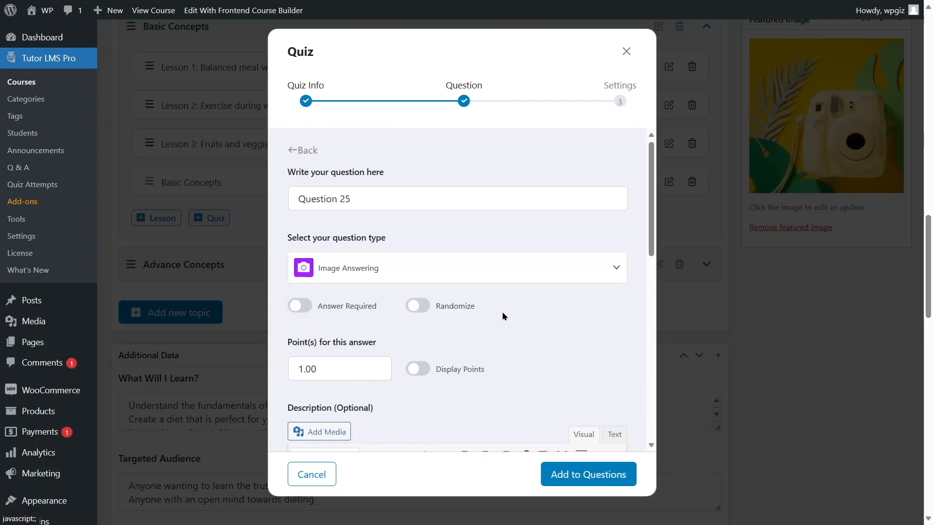
triple_click(405, 198)
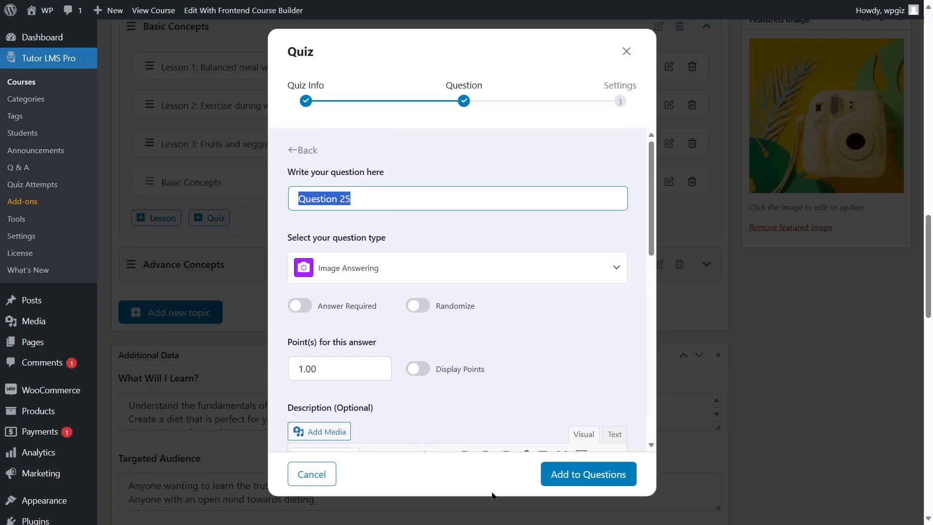
type("Match the following images to the correct answers.")
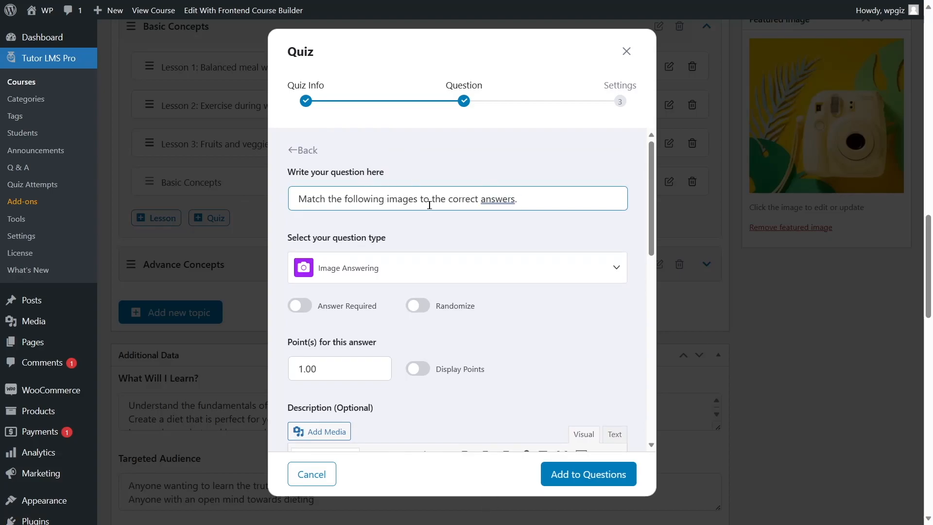
left_click(300, 305)
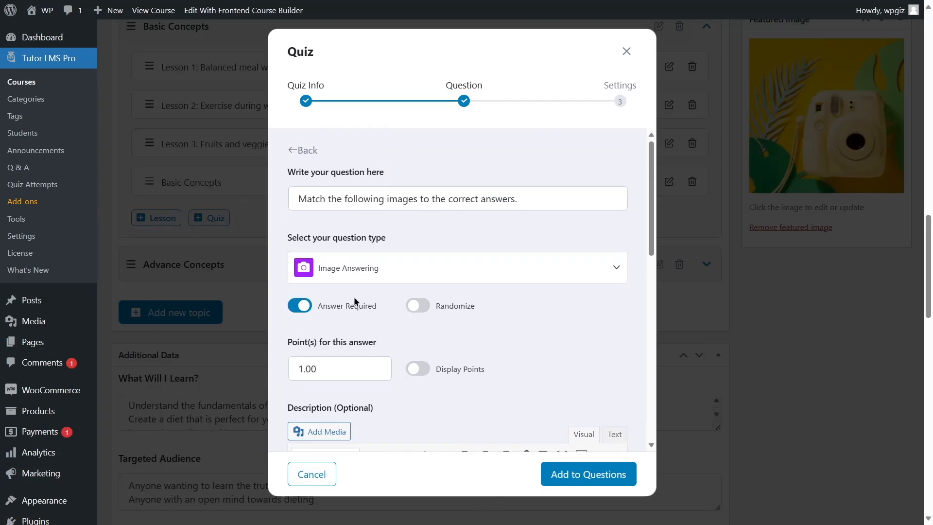
Add an option to the image answering question with the 5+5 image and the answer input value 10, and save it
scroll(357, 301, "down", 5)
scroll(364, 295, "down", 3)
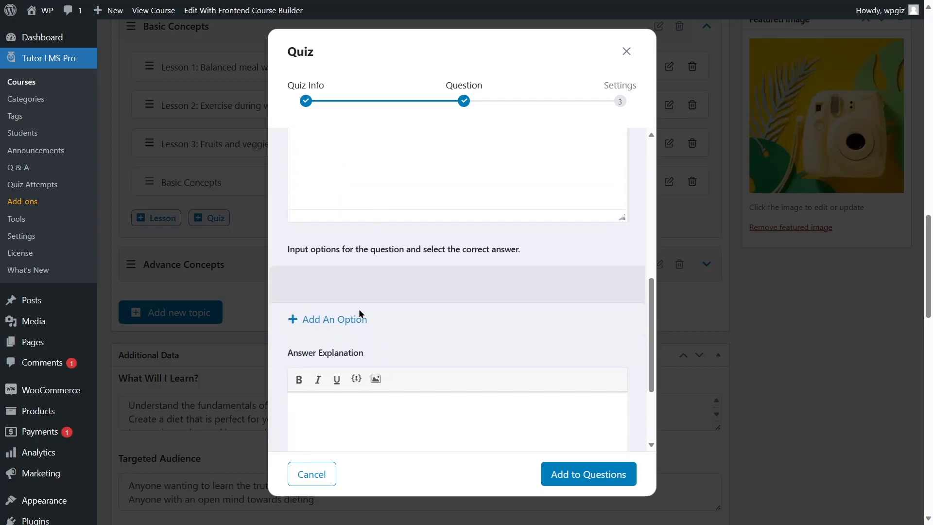
left_click(346, 320)
scroll(364, 301, "down", 3)
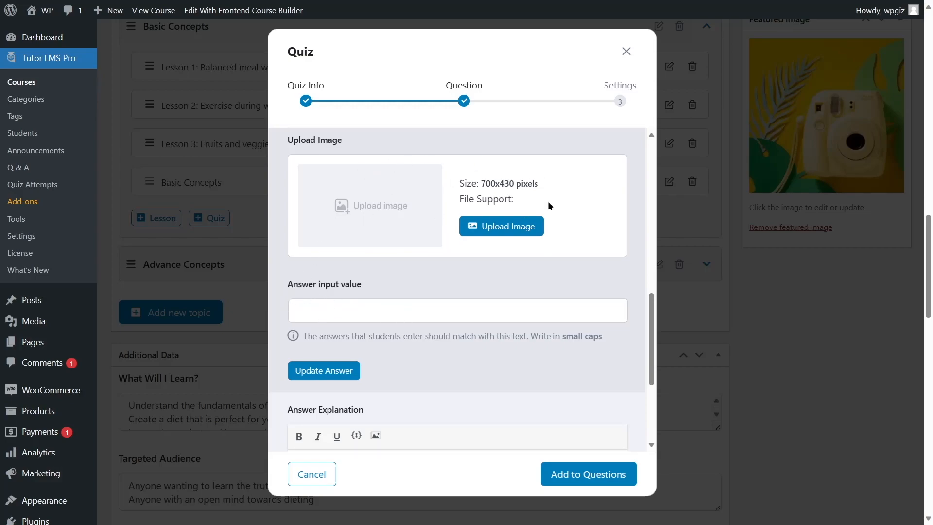
left_click(511, 227)
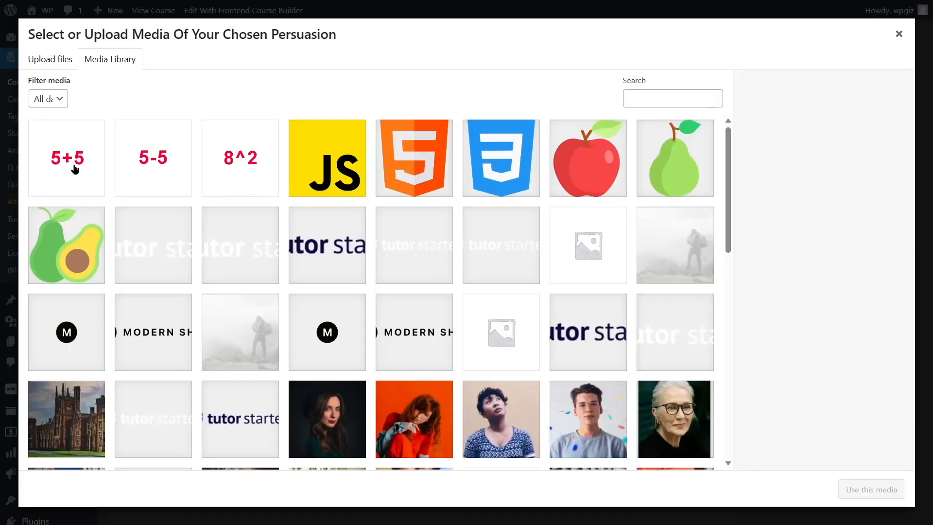
left_click(72, 167)
left_click(869, 488)
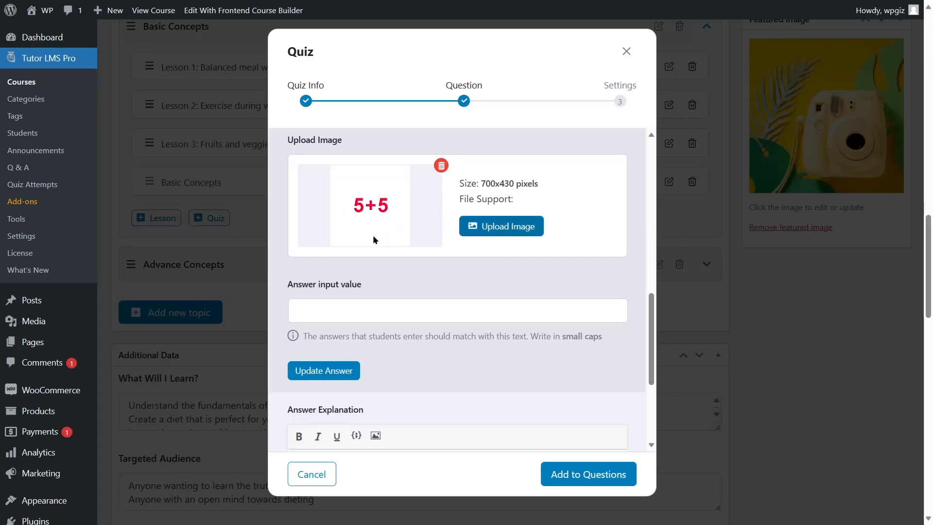
left_click(411, 311)
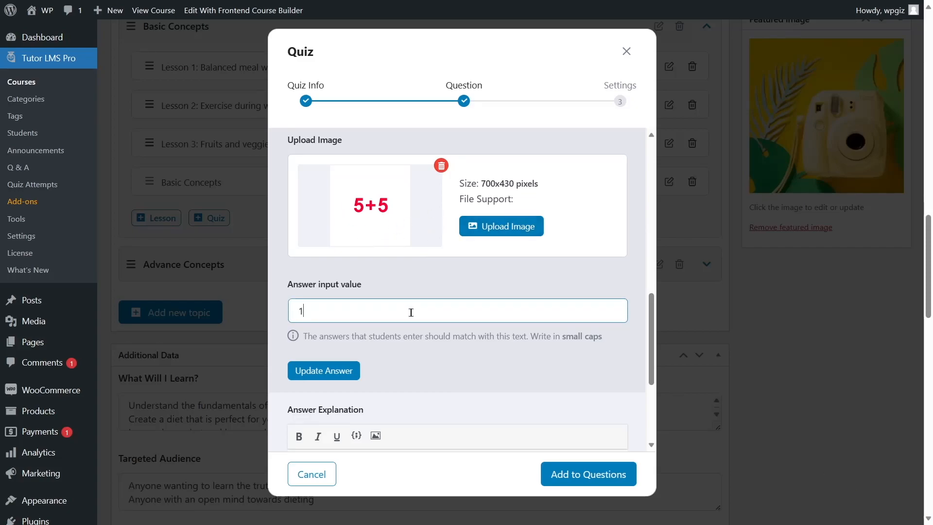
left_click(347, 374)
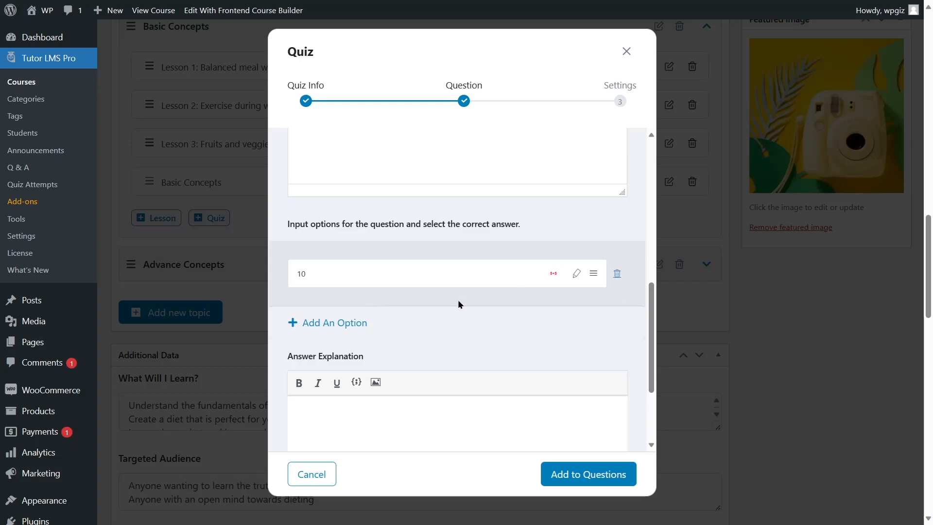
Add another option to the image answering question using the 5-5 image from the media library
left_click(363, 319)
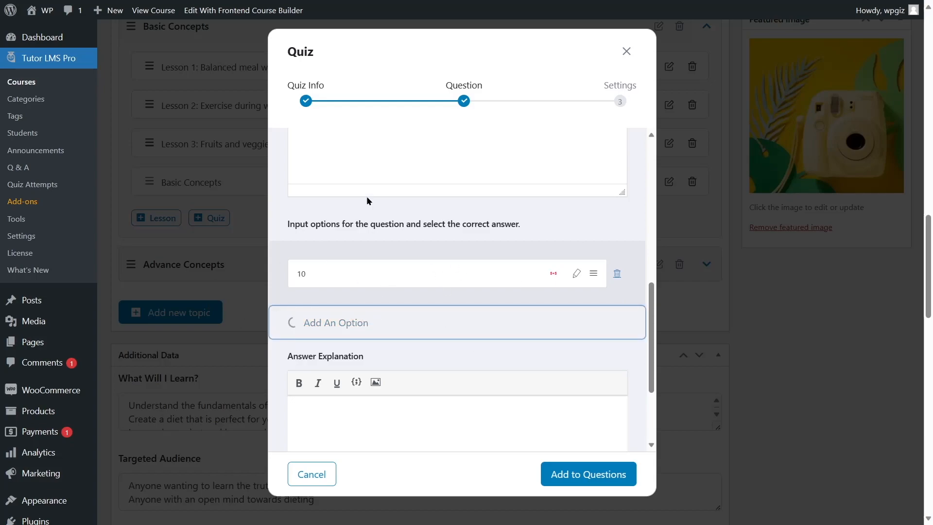
left_click(529, 347)
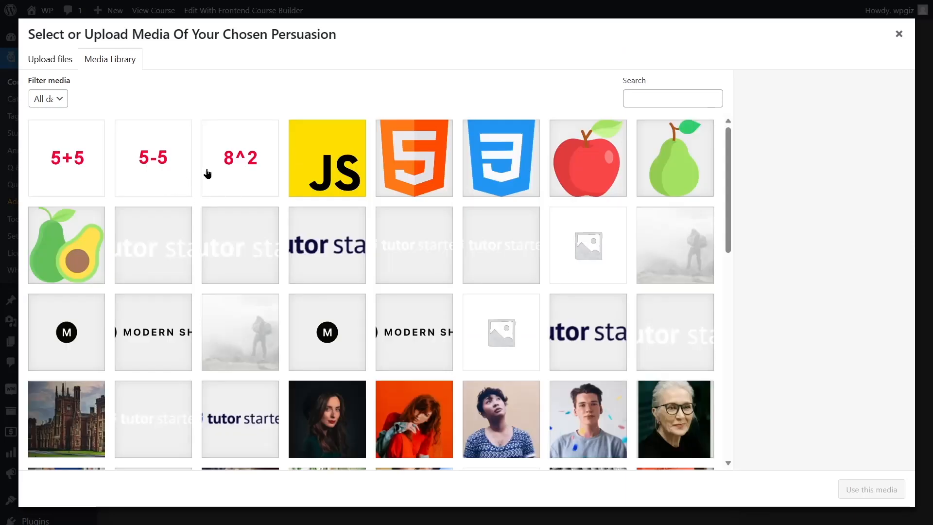
left_click(166, 173)
left_click(871, 489)
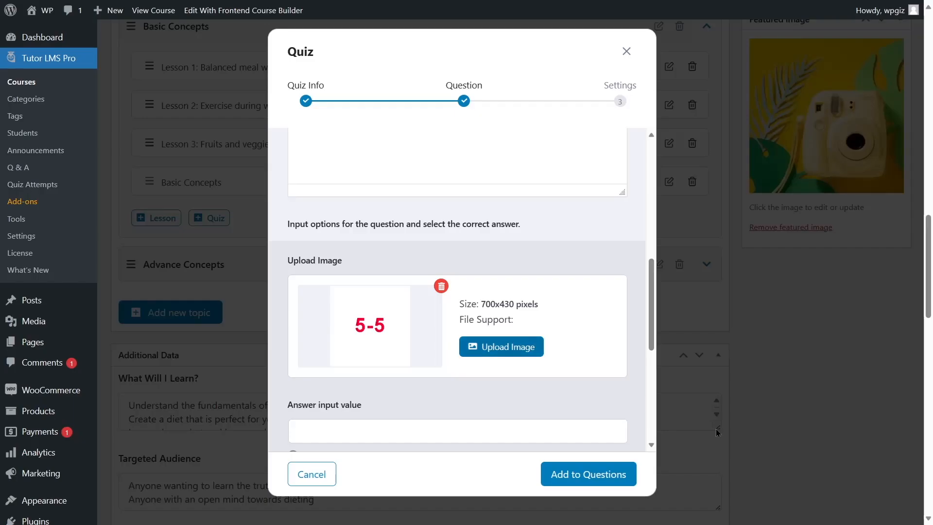
Enter 0 as the answer input value for the 5-5 image option and save the option
scroll(488, 357, "down", 3)
left_click(380, 334)
type("0")
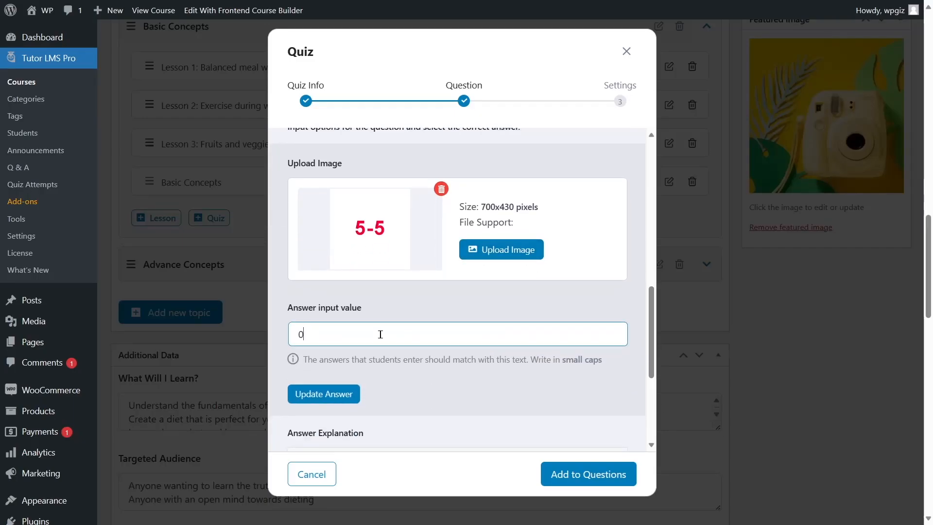
scroll(379, 333, "down", 1)
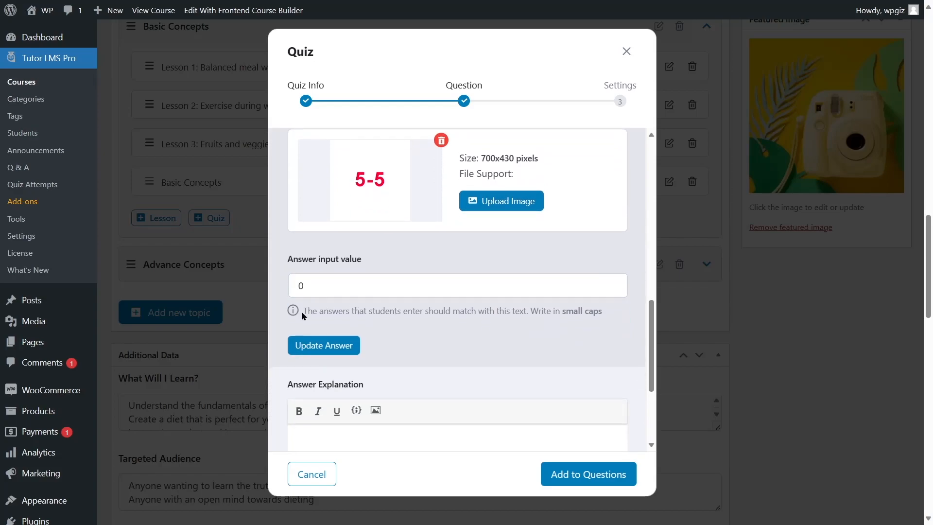
left_click_drag(303, 311, 537, 311)
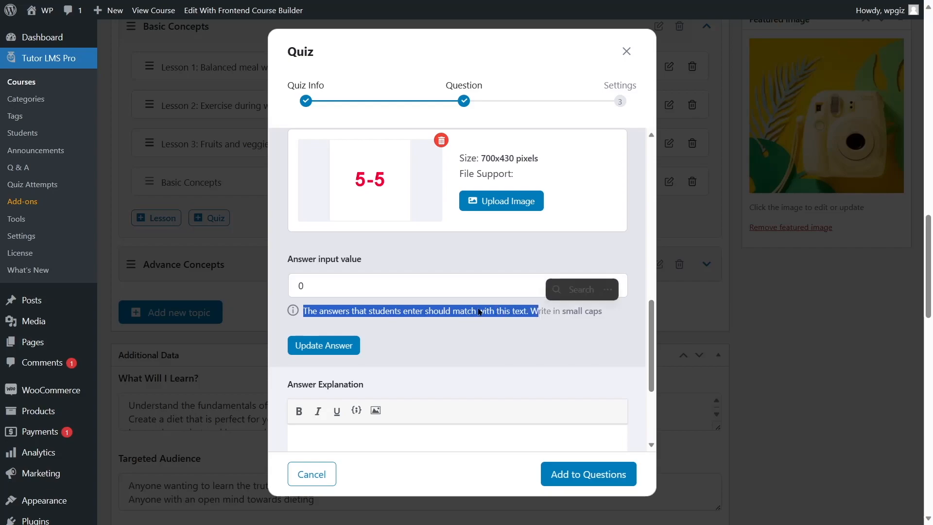
left_click(556, 310)
left_click_drag(528, 311, 612, 315)
left_click(612, 315)
left_click(318, 348)
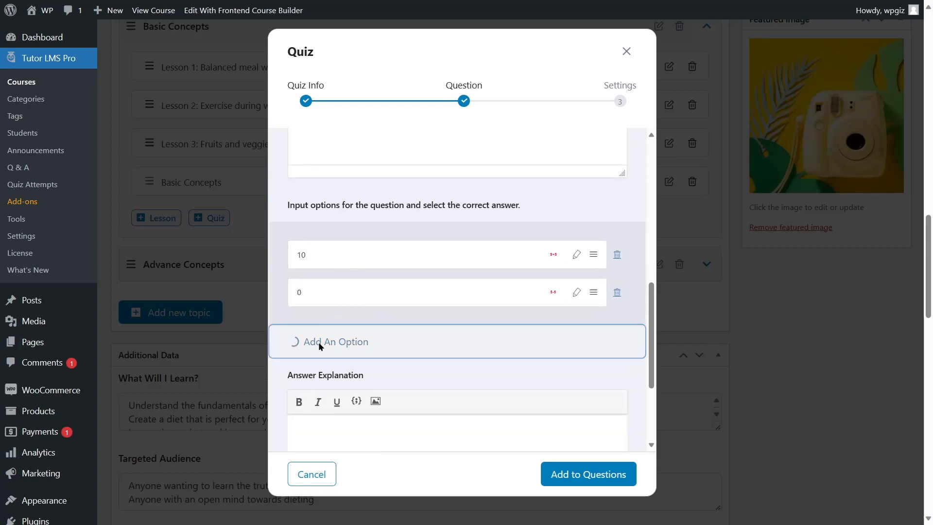
Add an option with the 8^2 image and the answer input value 64, and add the image answering question to the quiz
left_click(320, 342)
left_click(486, 326)
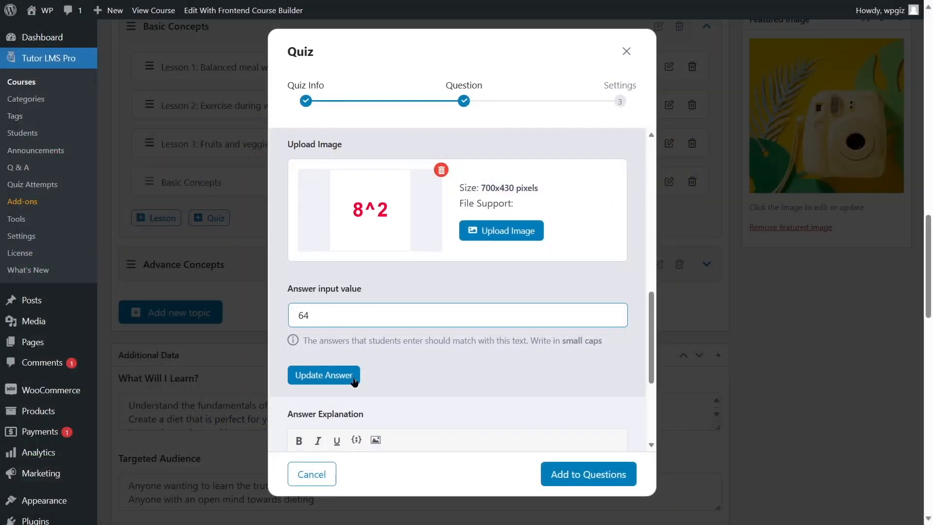
left_click(354, 376)
scroll(354, 378, "down", 3)
left_click(571, 478)
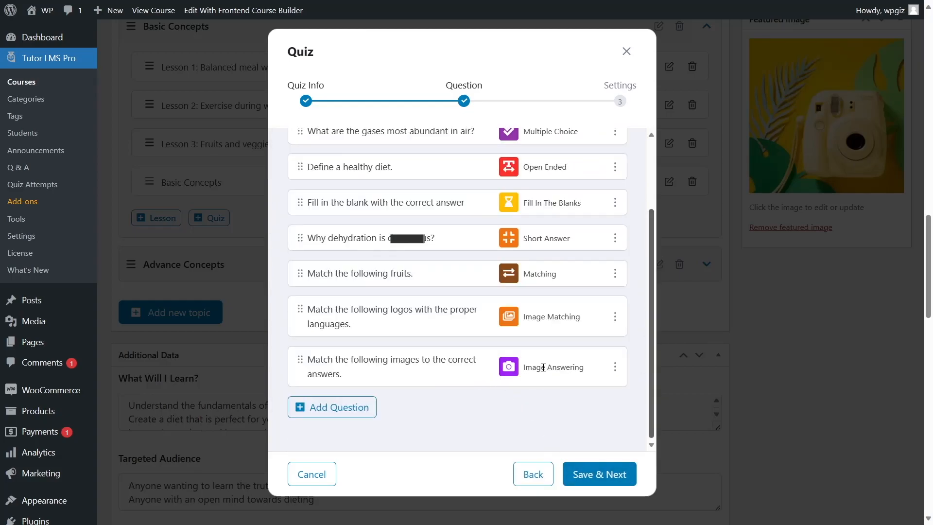
Add a tenth question of type Ordering with the text "Arrange the numbers in ascending order."
left_click(334, 415)
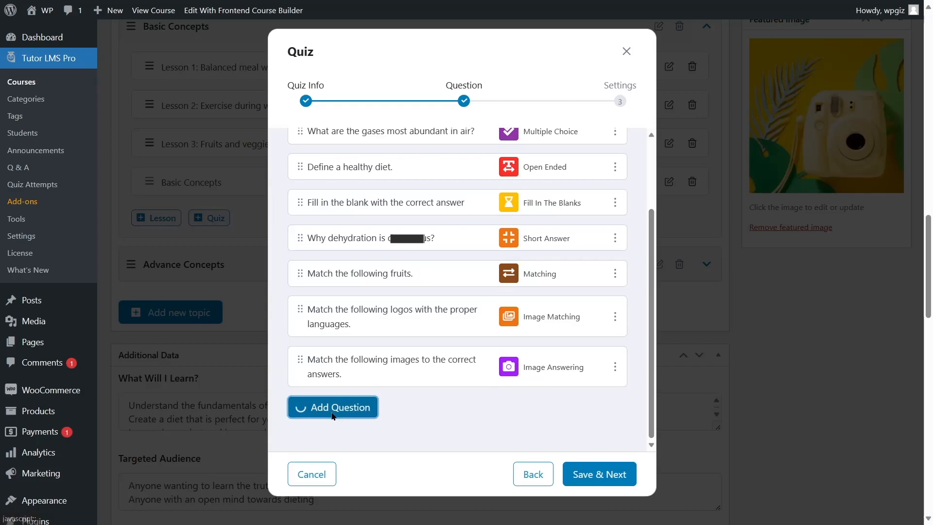
left_click(381, 166)
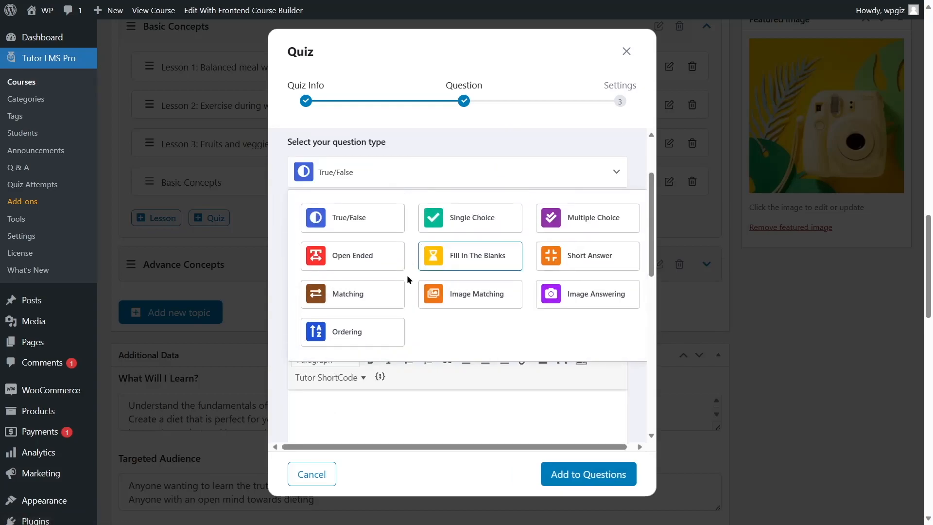
left_click(361, 332)
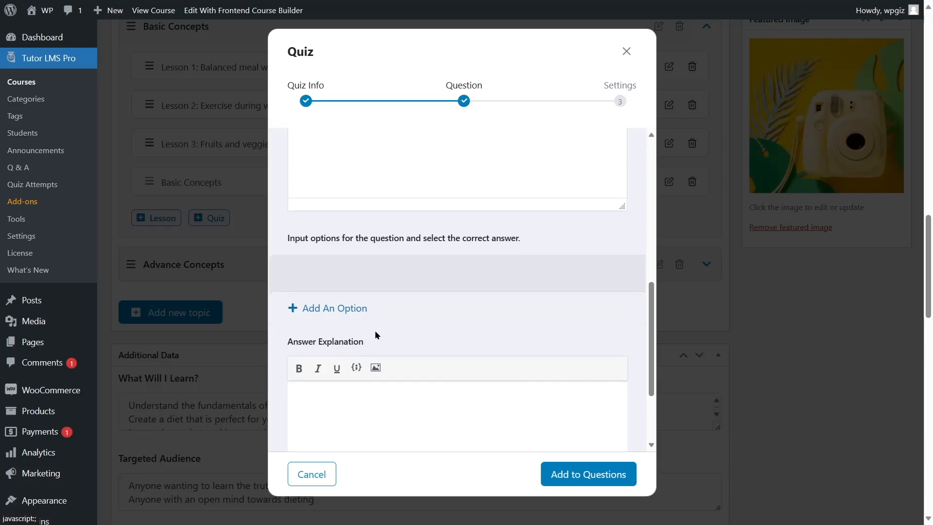
scroll(375, 330, "up", 7)
scroll(473, 233, "down", 6)
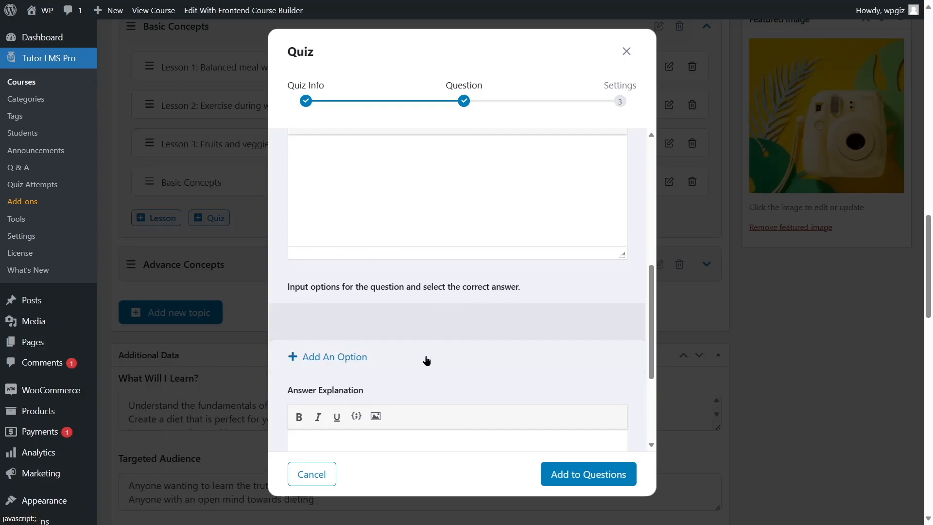
scroll(464, 381, "up", 6)
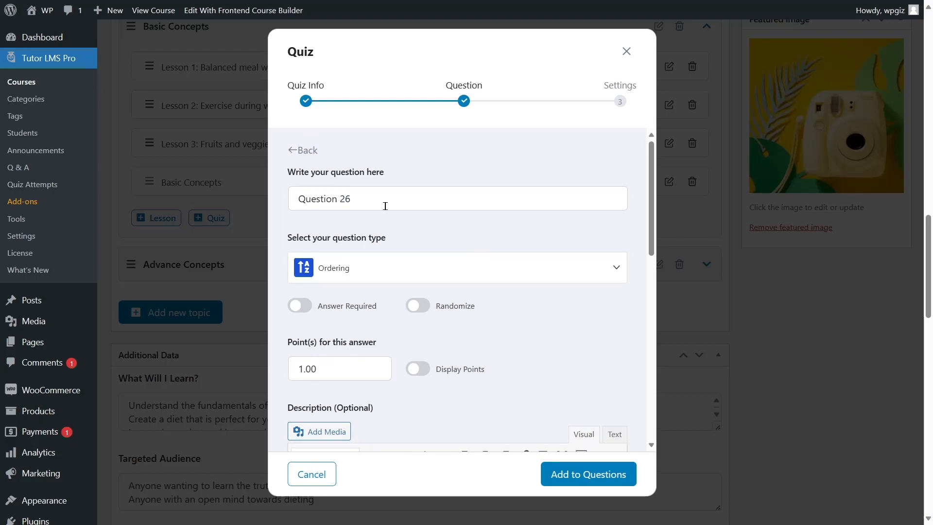
left_click_drag(385, 204, 281, 205)
type("Arrange the numbers in ascending order.")
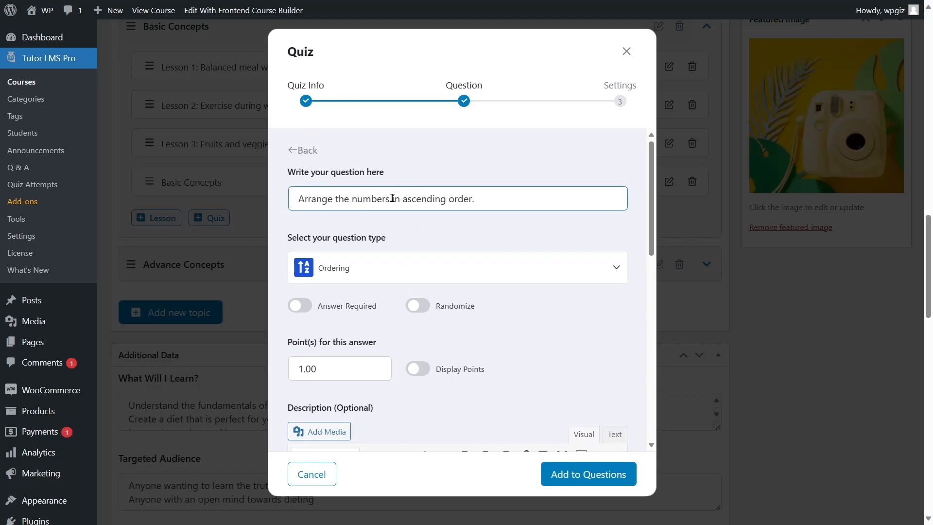
Add an option titled 44 without an image to the ordering question and save it
scroll(486, 204, "down", 5)
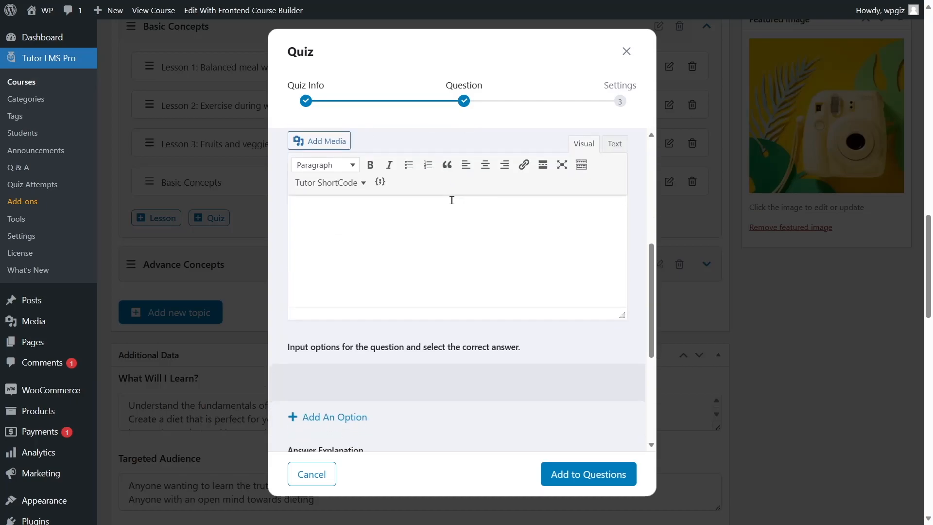
scroll(467, 313, "down", 1)
left_click(338, 364)
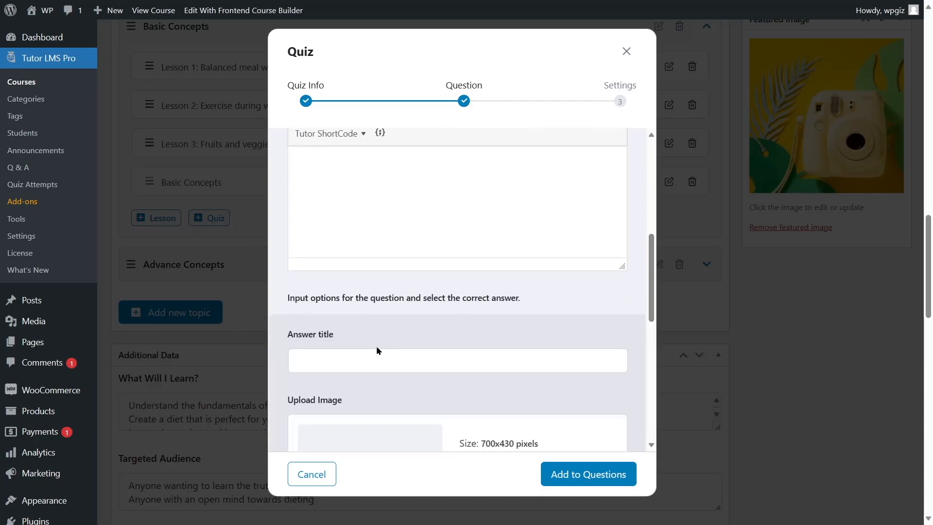
left_click(349, 308)
type("4")
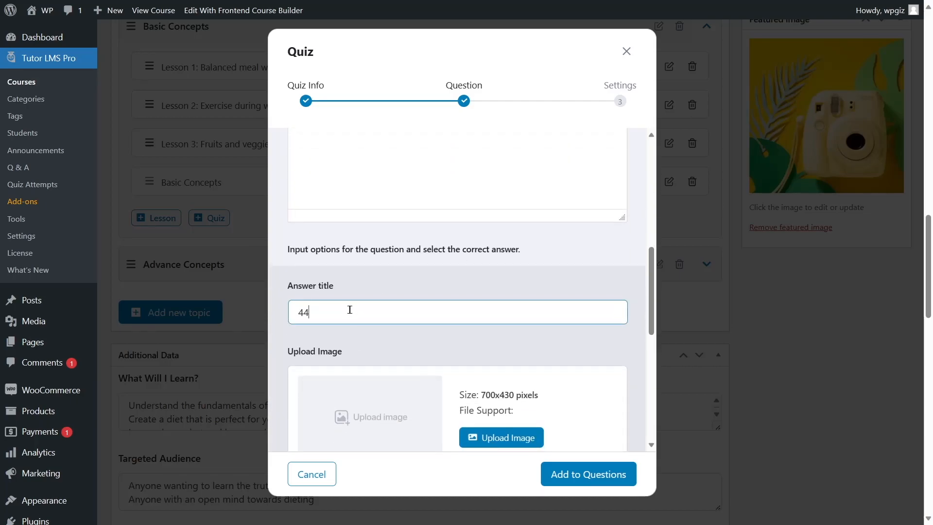
type("4")
scroll(365, 377, "down", 3)
left_click(335, 414)
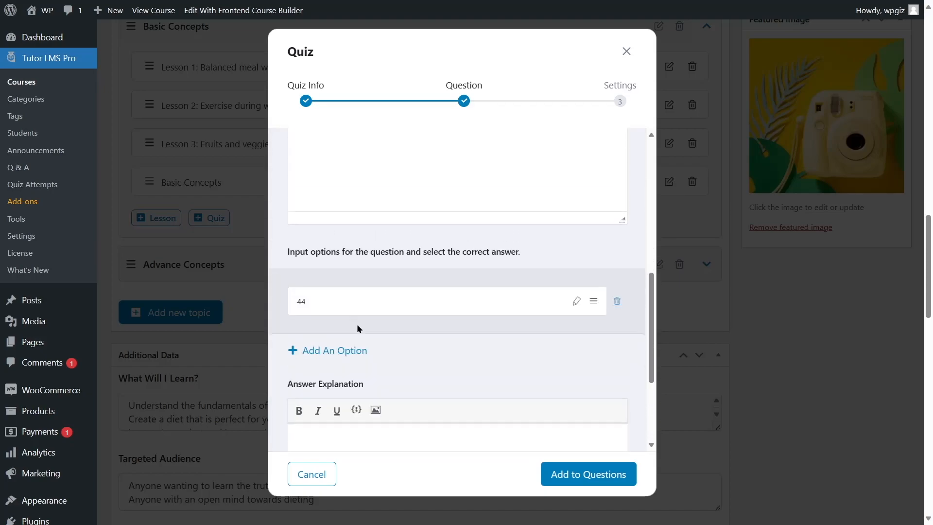
Add the options 54, 55 and 91 below 44, and add the ordering question to the quiz
scroll(349, 291, "down", 3)
scroll(345, 257, "up", 3)
left_click(336, 336)
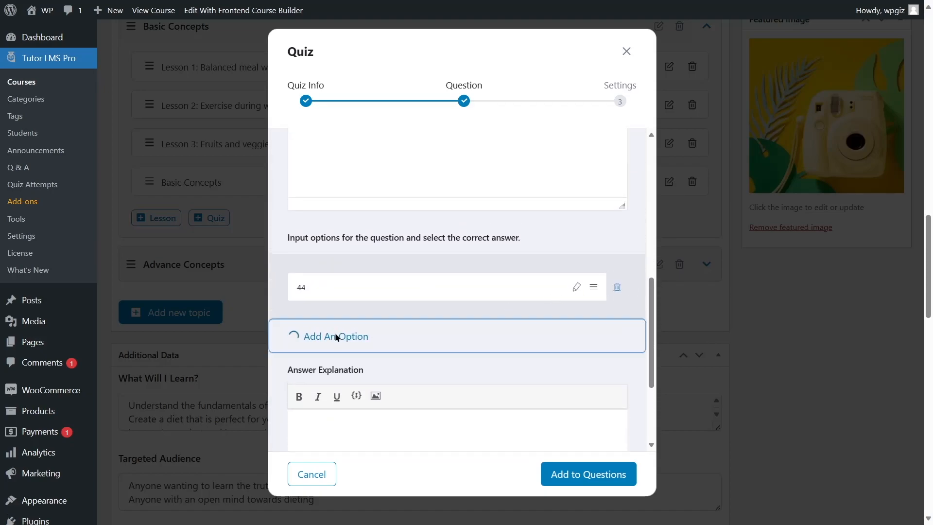
scroll(340, 219, "up", 10)
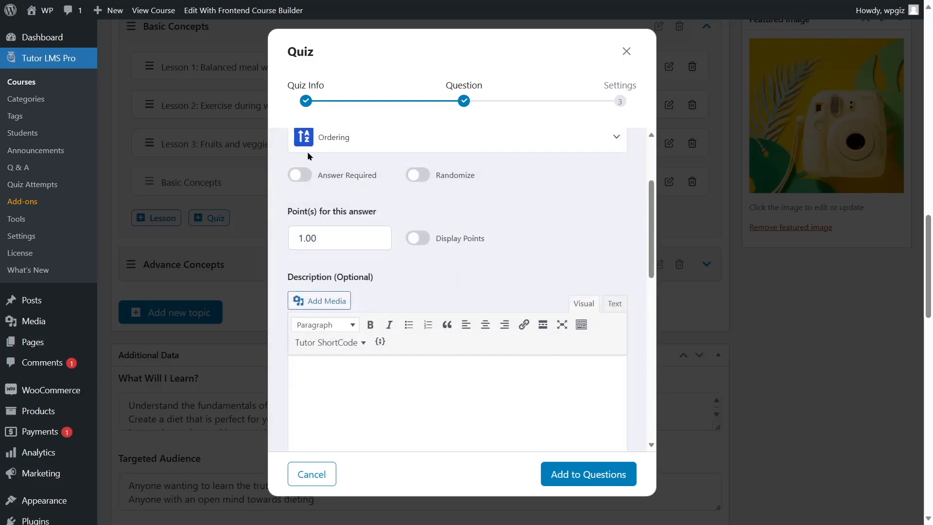
scroll(403, 221, "down", 8)
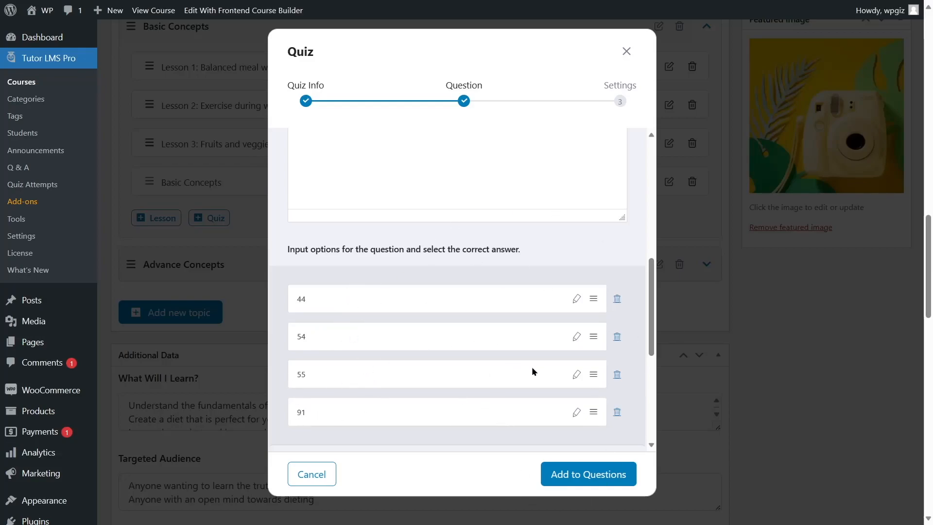
scroll(568, 406, "down", 5)
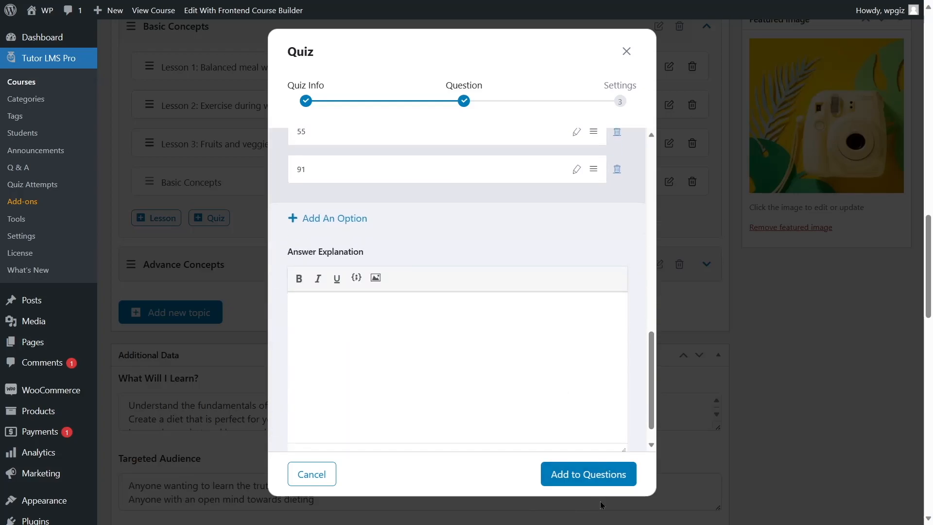
left_click(574, 480)
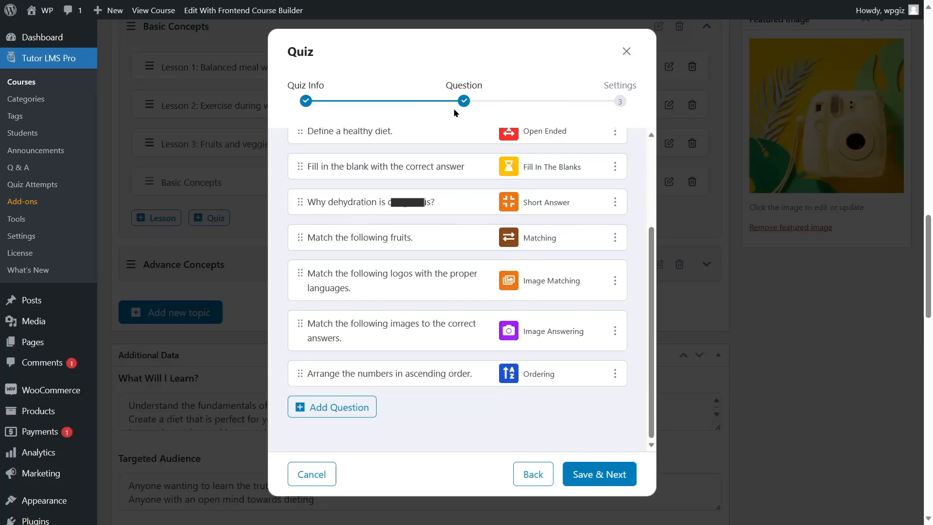
Save the questions, proceed to the quiz settings and set the time limit to 5 minutes
left_click(599, 474)
scroll(572, 423, "up", 5)
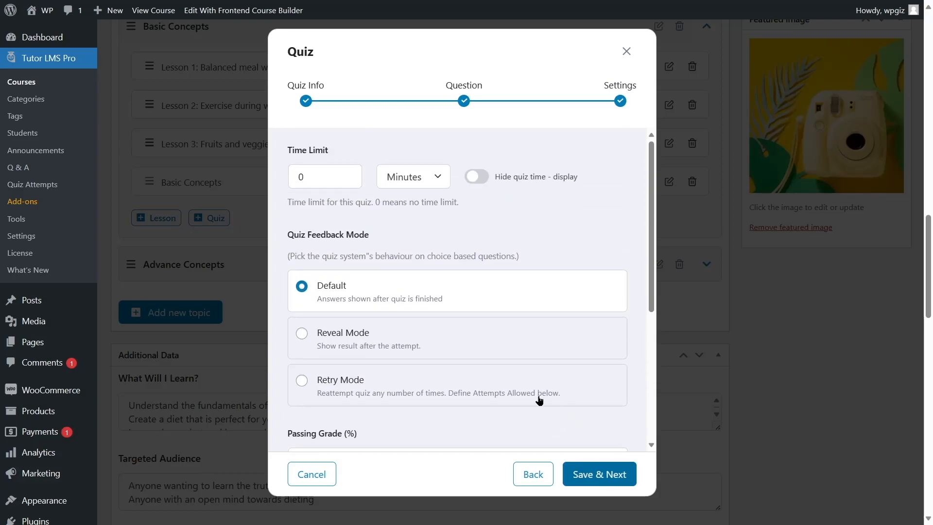
scroll(424, 201, "down", 5)
scroll(418, 216, "up", 5)
left_click_drag(321, 180, 286, 181)
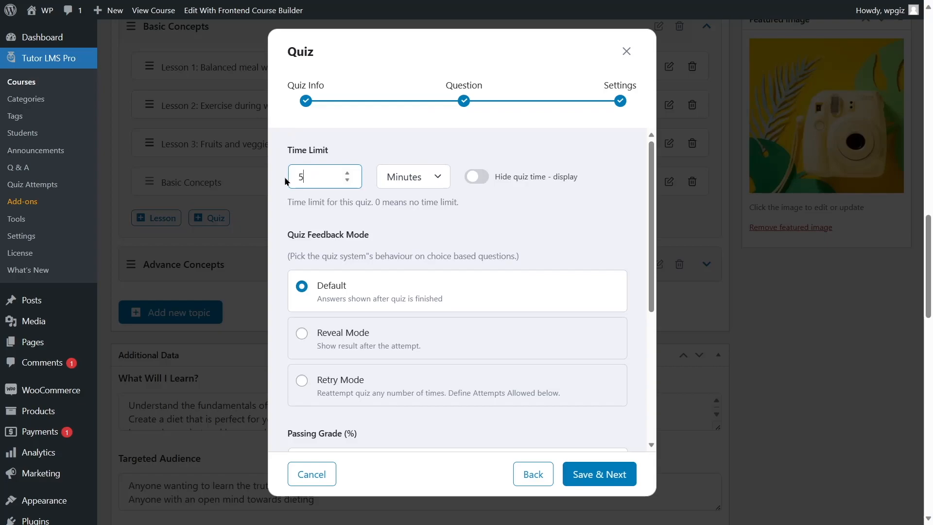
left_click(430, 177)
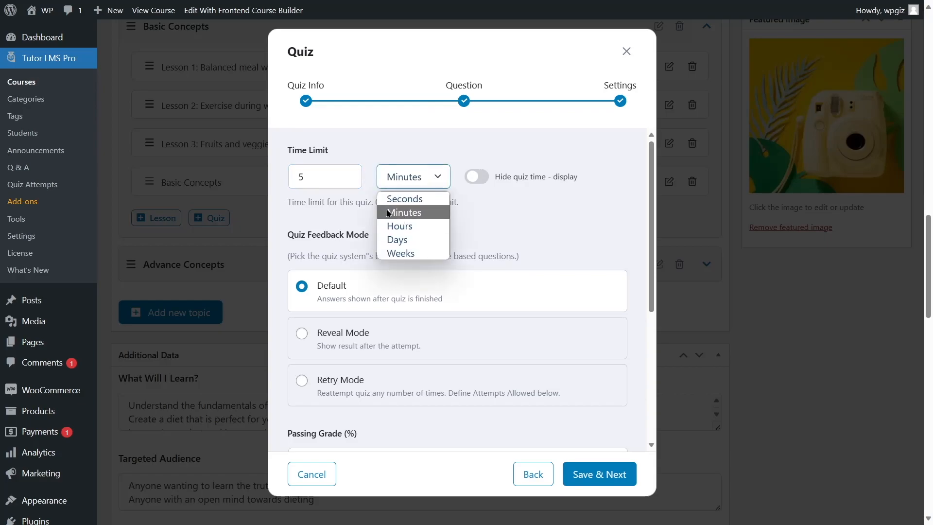
left_click(561, 225)
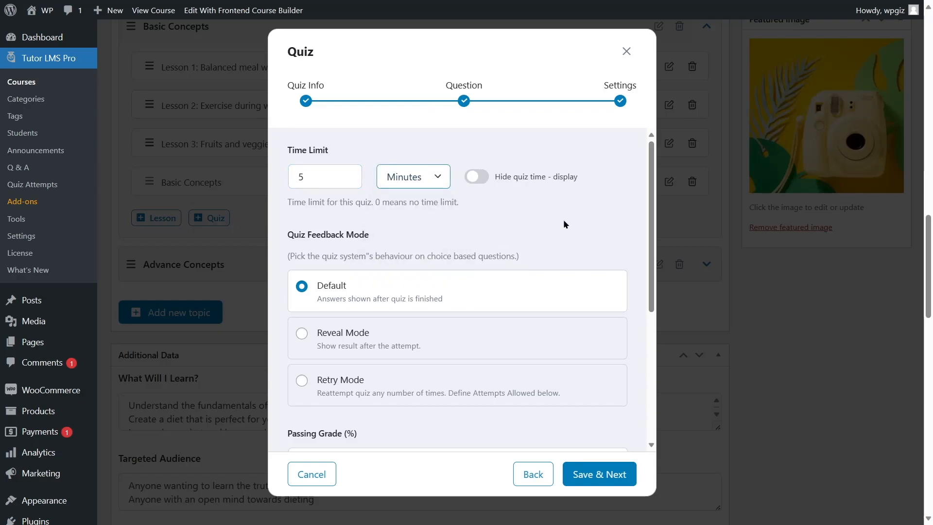
Try the Retry Mode quiz feedback with its Attempts Allowed setting, and switch the feedback mode back to Default
scroll(389, 189, "down", 1)
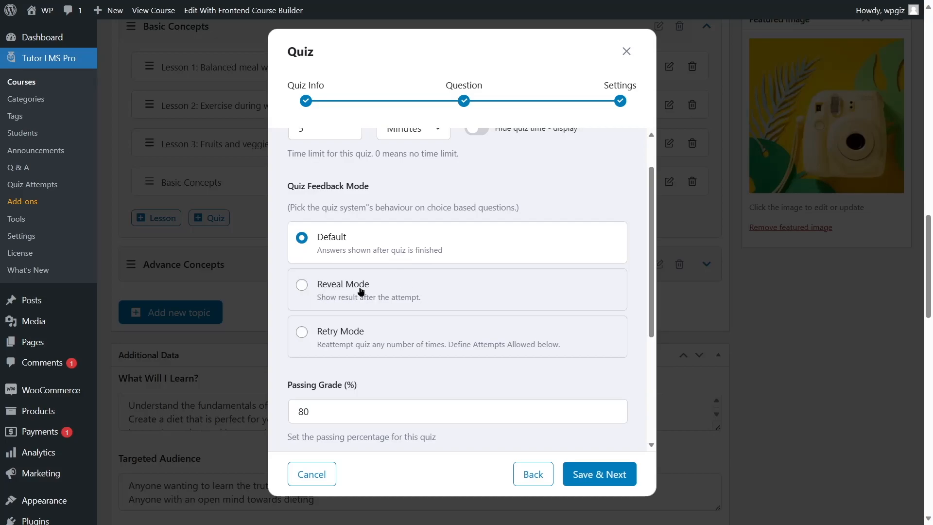
left_click(335, 335)
scroll(457, 277, "down", 3)
mouse_move(447, 277)
left_mouse_down()
mouse_move(431, 275)
mouse_move(485, 273)
mouse_move(413, 283)
mouse_move(438, 278)
left_mouse_up()
scroll(419, 293, "up", 4)
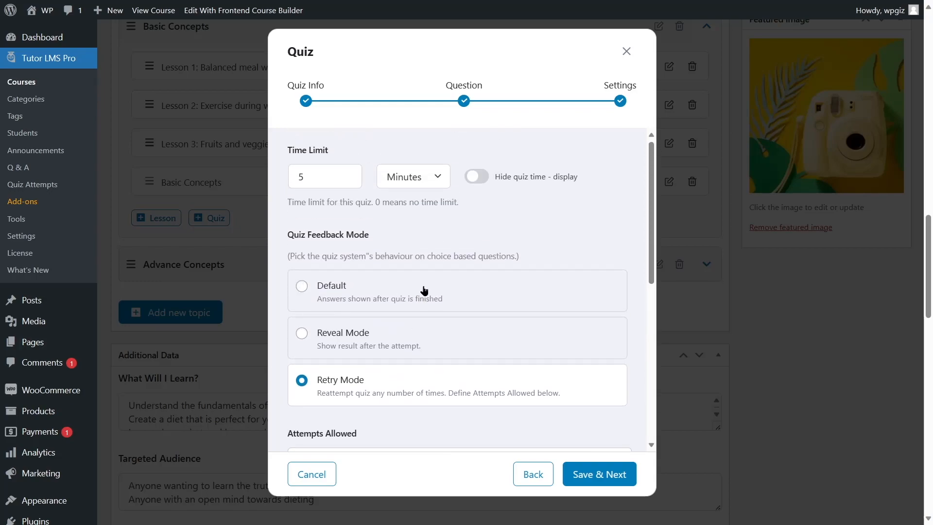
left_click(362, 292)
Set the quiz's passing grade to 70% and keep 10 as the maximum number of questions allowed to answer
scroll(394, 263, "down", 4)
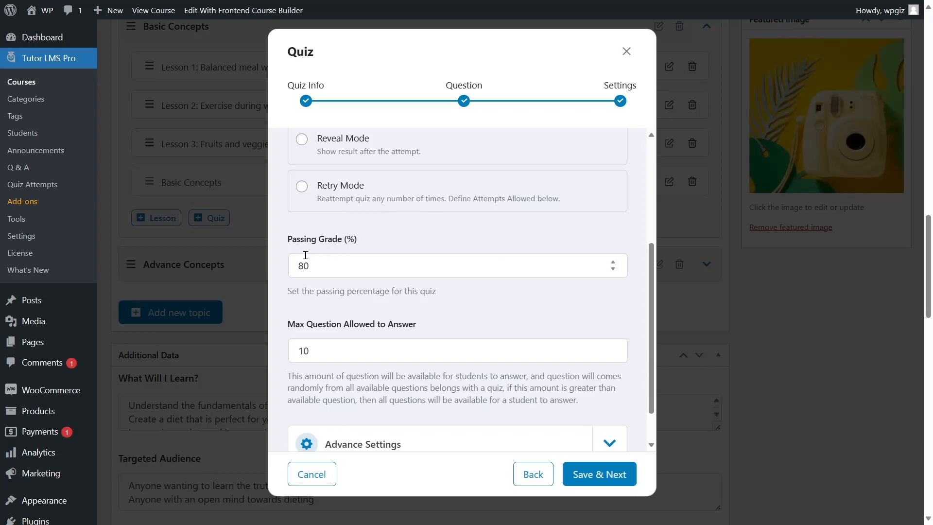
left_click_drag(303, 266, 291, 266)
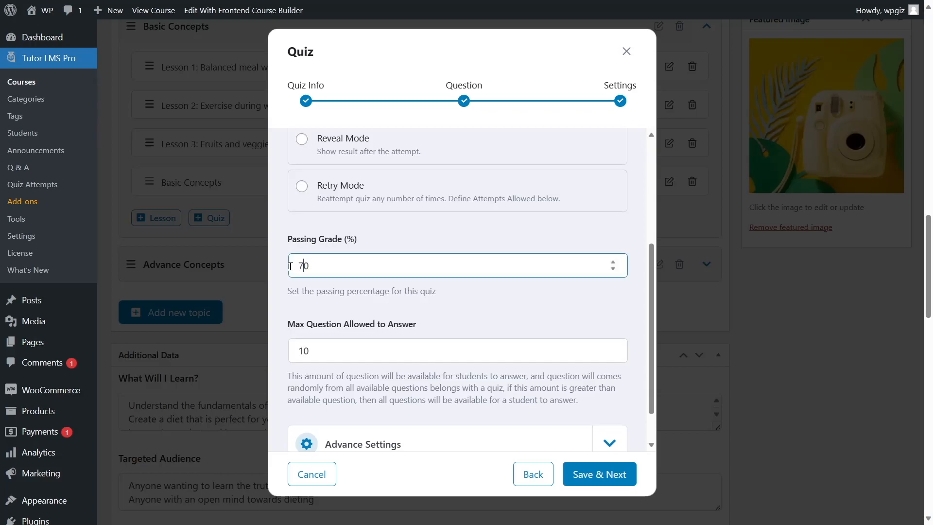
scroll(314, 231, "down", 1)
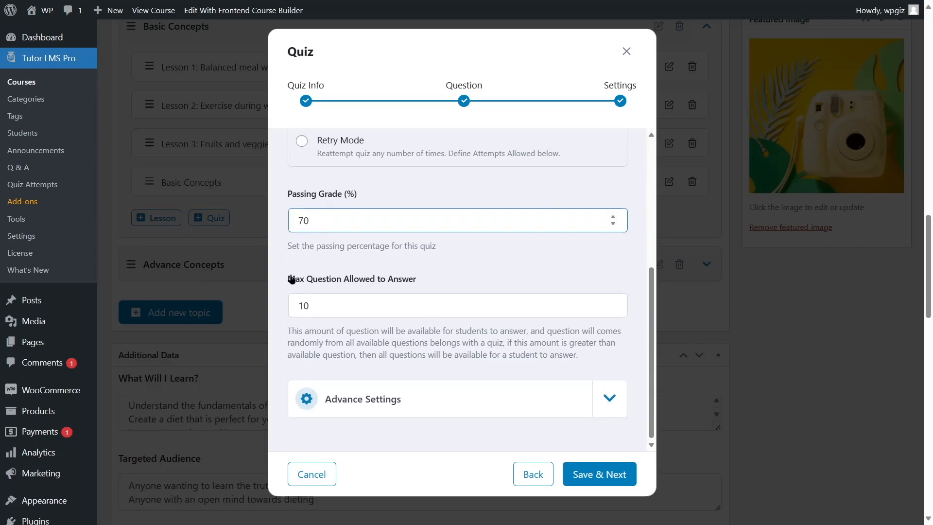
left_click_drag(340, 304, 294, 316)
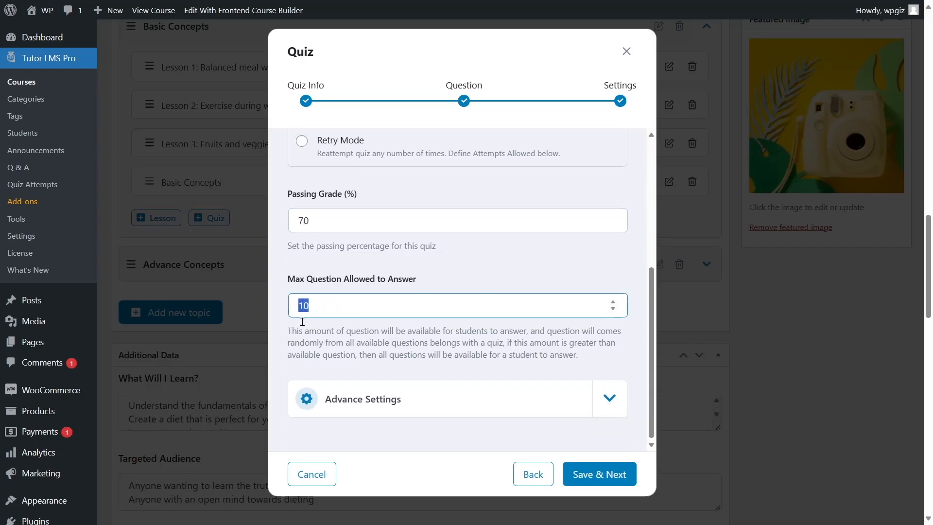
Expand the quiz's advanced settings and try the Quiz Auto Start option, leaving it switched off
left_click(615, 398)
scroll(633, 333, "down", 5)
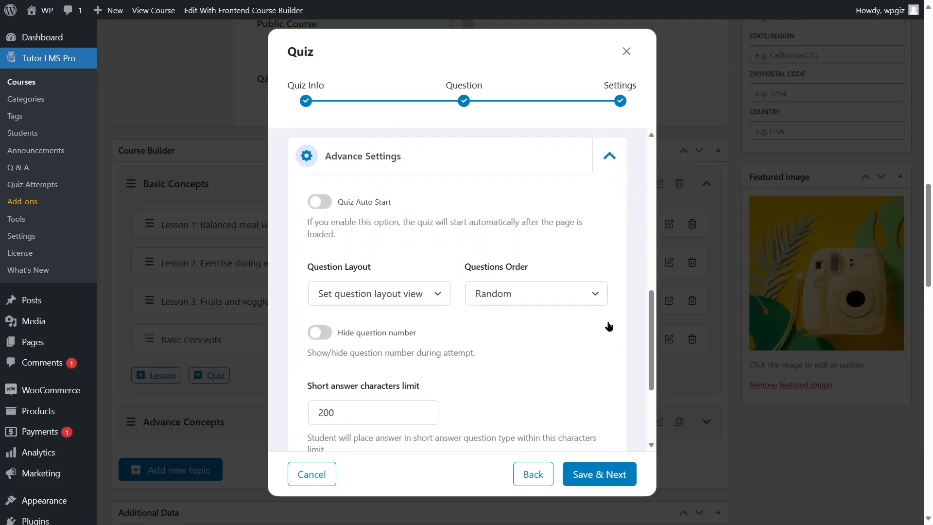
scroll(506, 253, "up", 1)
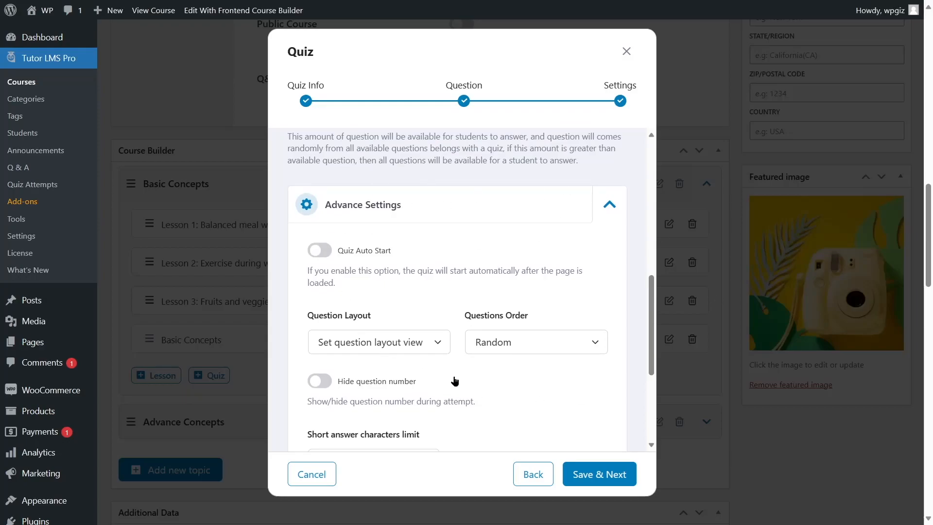
left_click(320, 256)
left_click(321, 257)
left_click(320, 256)
left_click(320, 256)
scroll(460, 258, "down", 4)
scroll(443, 214, "up", 2)
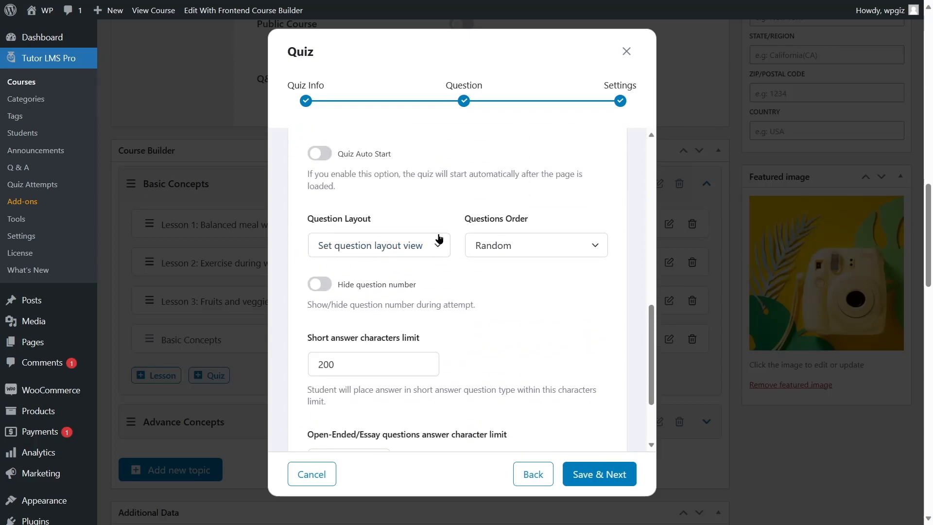
Set the question layout to Single Question and keep the questions order as Random
left_click(351, 251)
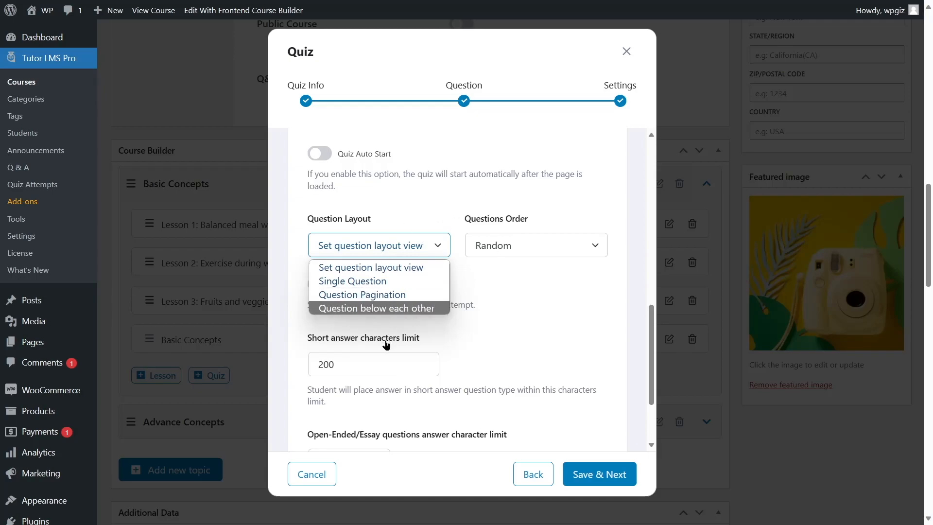
left_click(351, 285)
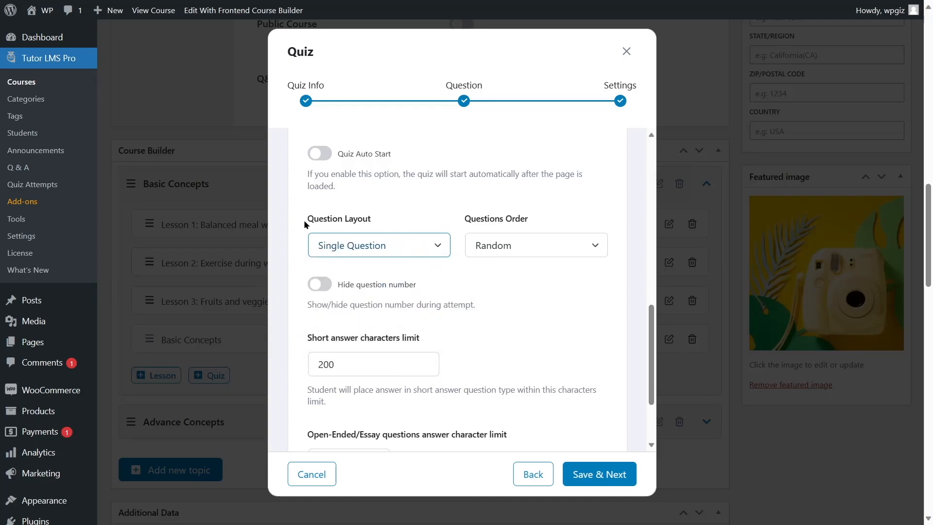
left_click(518, 245)
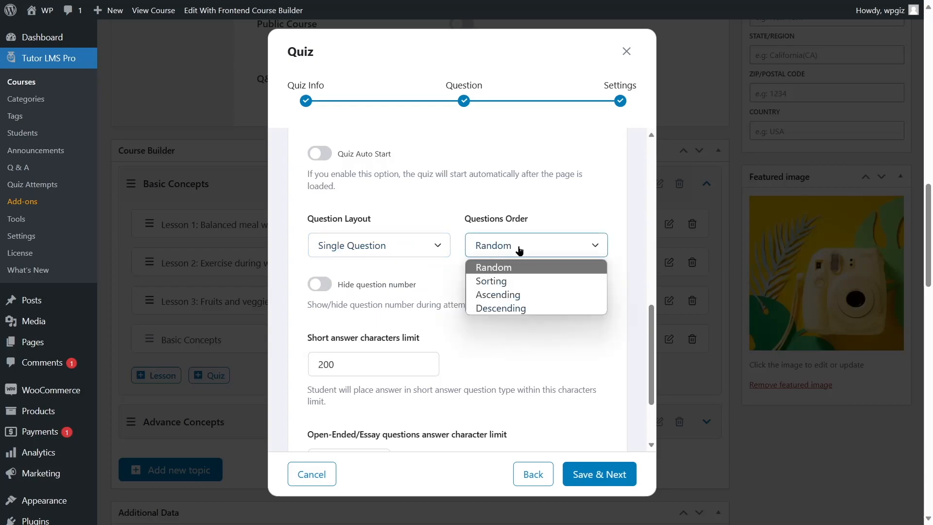
left_click(498, 268)
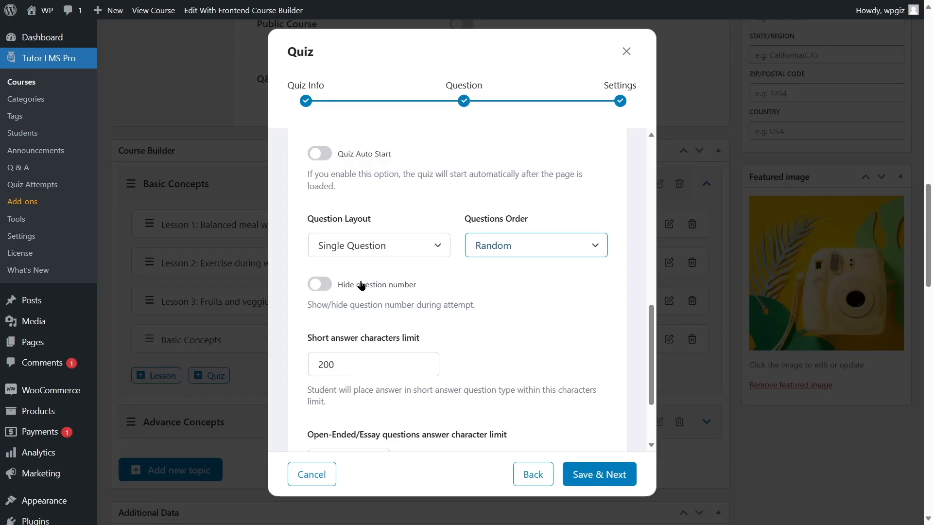
Set the short answer character limit to 500 and save the quiz with its settings
scroll(335, 295, "down", 2)
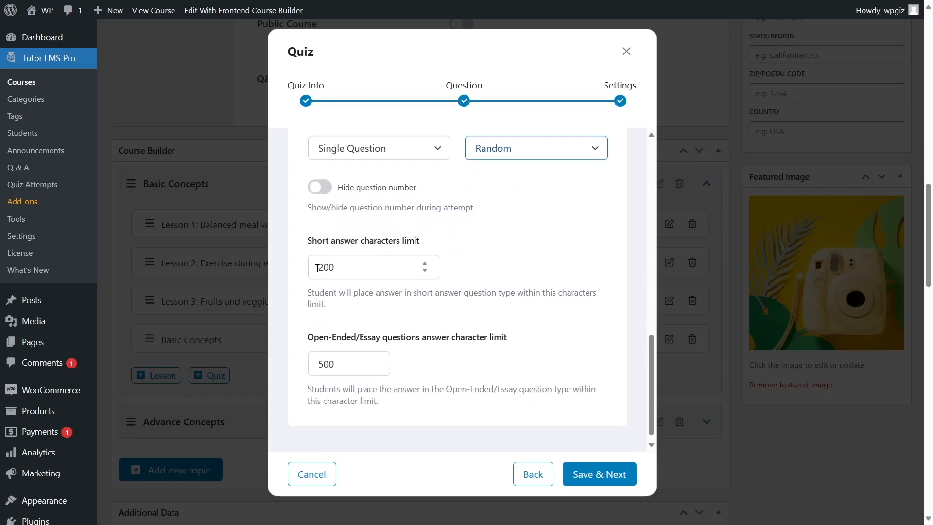
left_click_drag(322, 268, 310, 264)
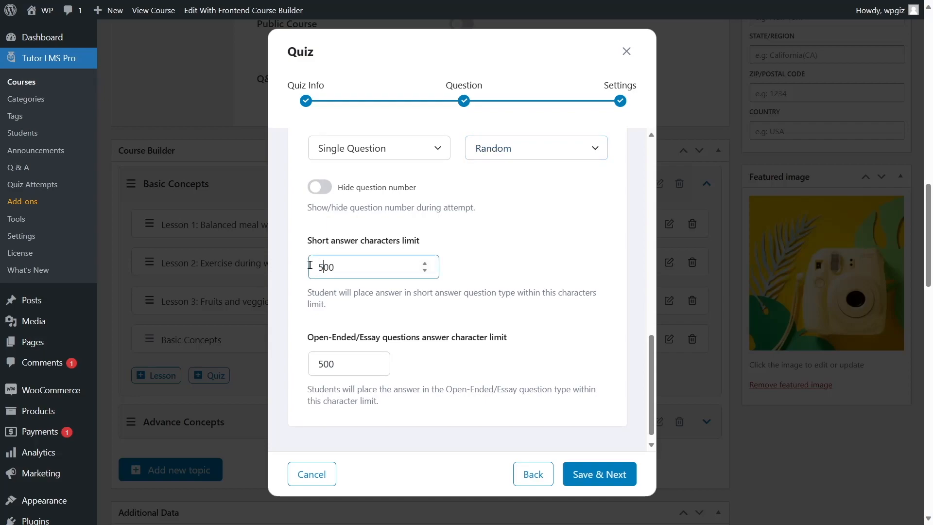
left_click_drag(326, 361, 315, 363)
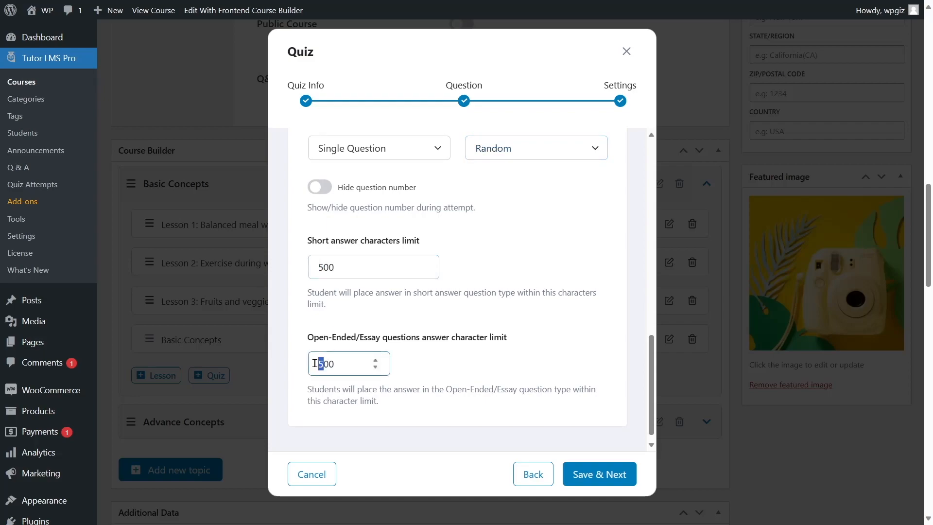
left_click(612, 480)
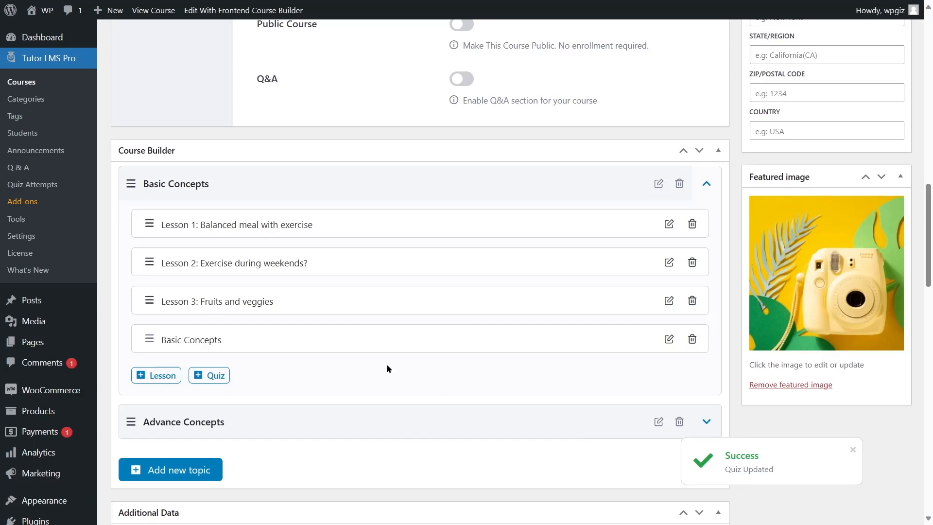
Update the published course so that it includes the finished quiz
scroll(374, 362, "up", 20)
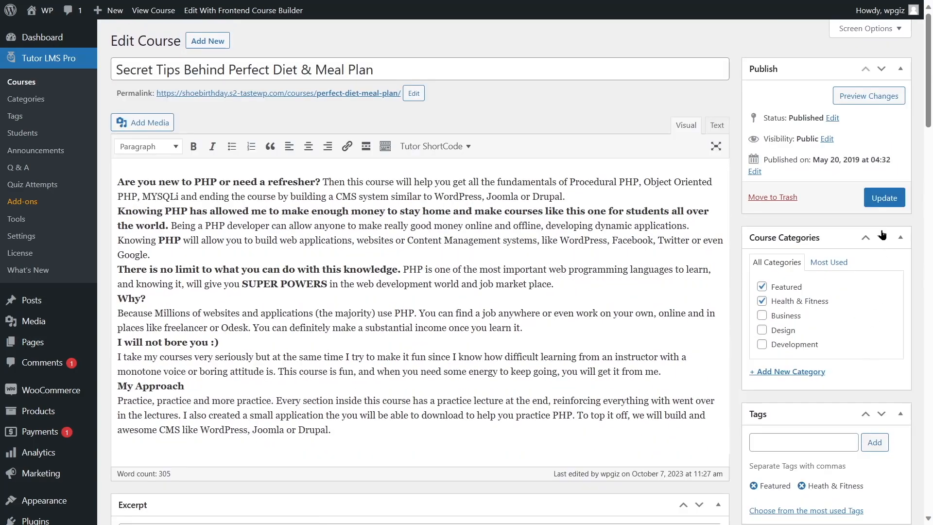
left_click(883, 202)
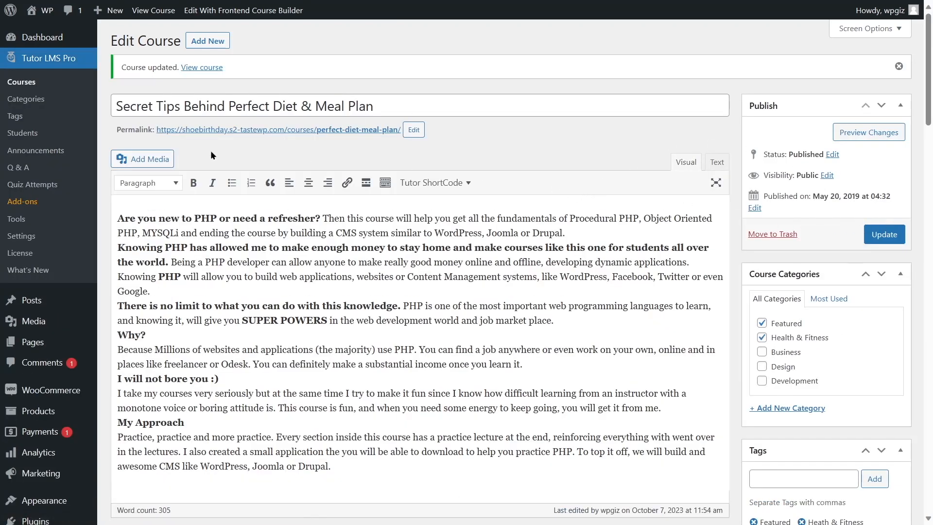
scroll(516, 252, "down", 7)
scroll(577, 259, "up", 7)
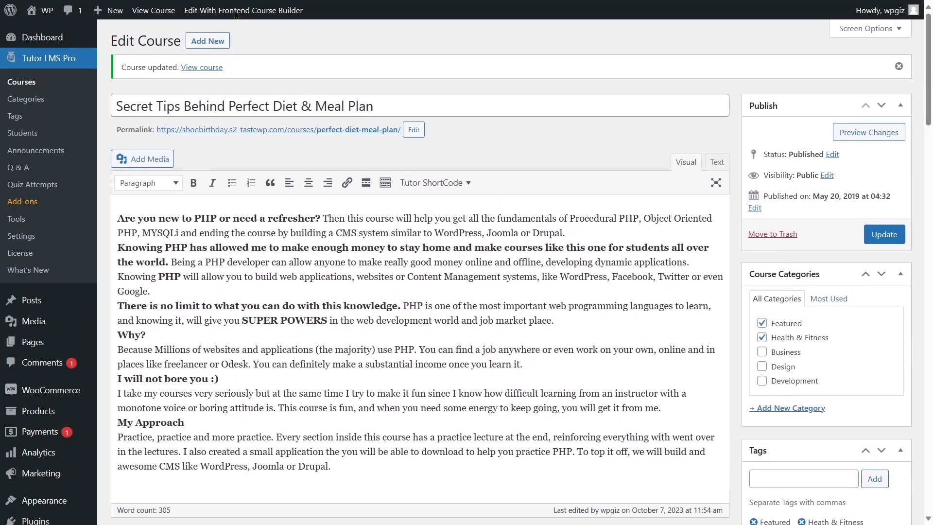
View the Secret Tips Behind Perfect Diet & Meal Plan course from the course list and open its Basic Concepts quiz
left_click(25, 86)
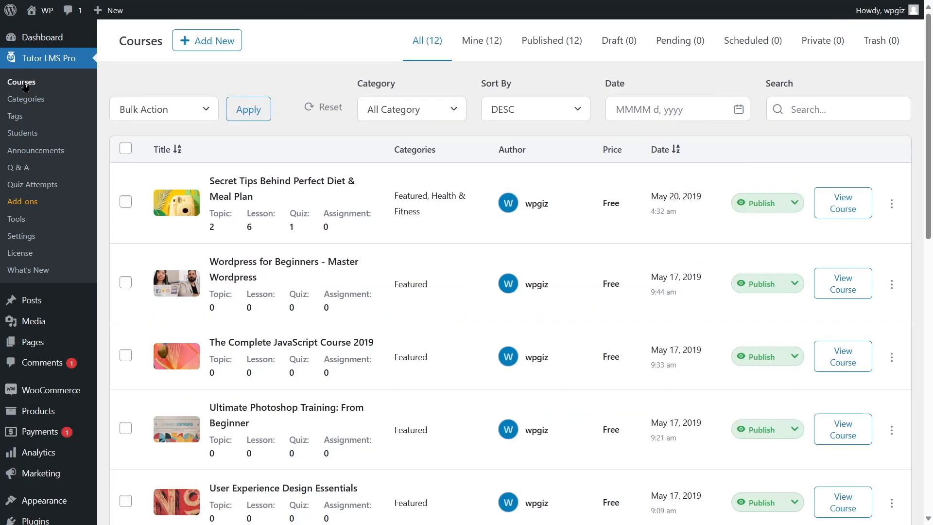
left_click(846, 203)
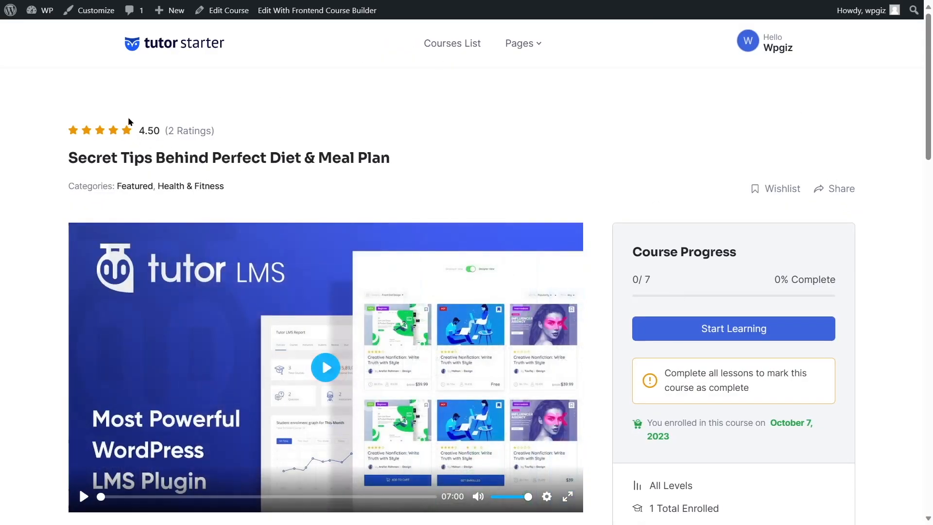
scroll(272, 127, "down", 10)
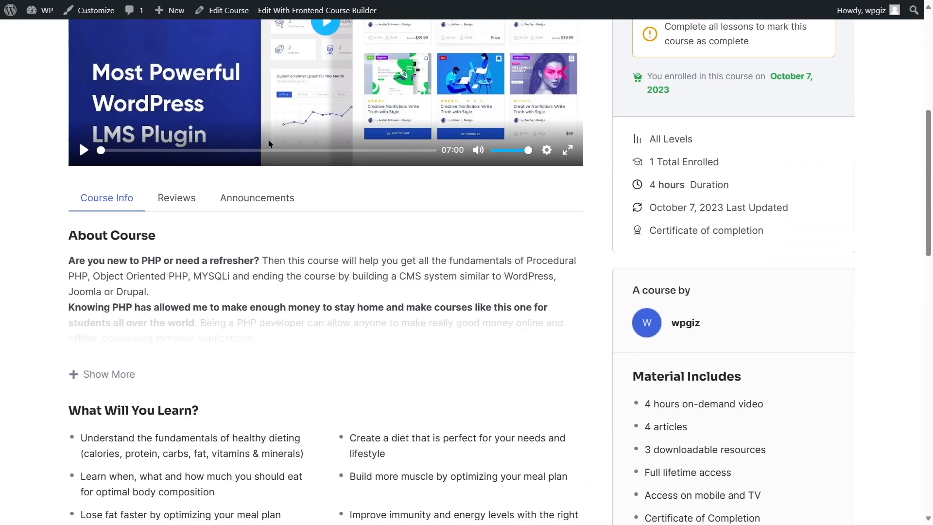
scroll(268, 132, "down", 4)
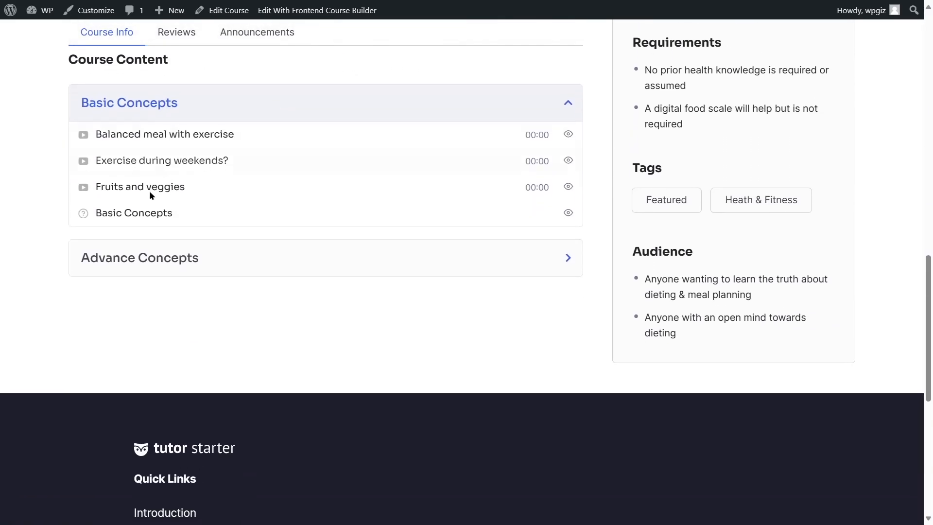
left_click(141, 217)
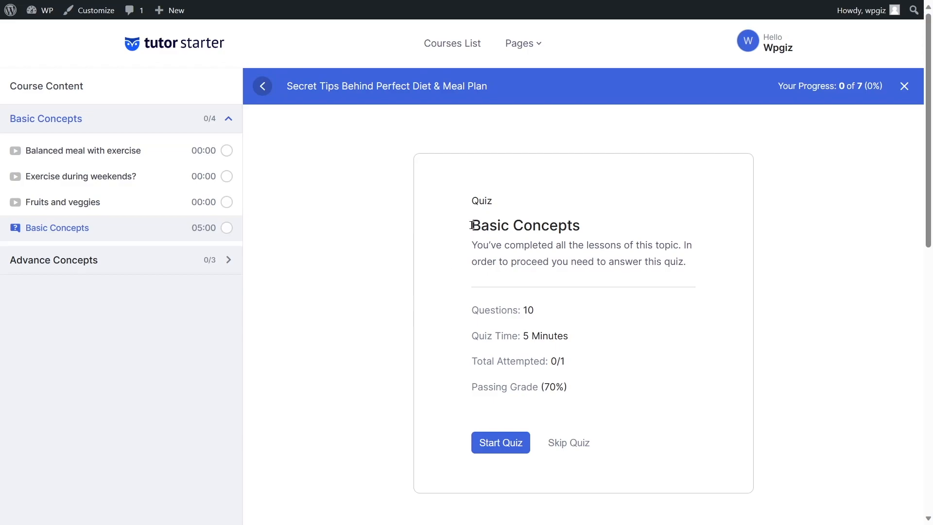
Review the quiz start page's title, summary, question count, quiz time, attempts and passing grade
left_click_drag(472, 225, 582, 223)
left_click(545, 260)
left_click_drag(477, 244, 692, 264)
left_click(666, 316)
left_click_drag(471, 308, 534, 307)
left_click(500, 338)
left_click_drag(470, 336, 570, 336)
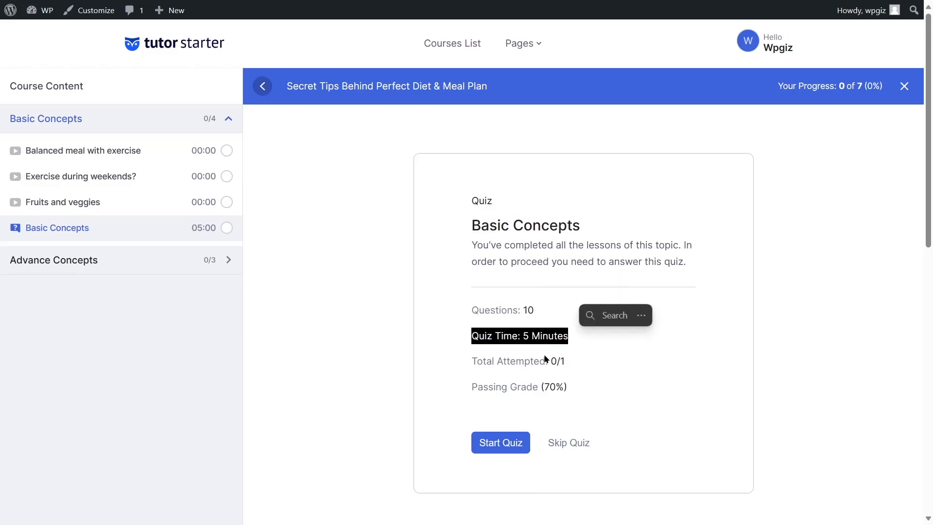
left_click(705, 338)
left_click_drag(542, 358, 469, 362)
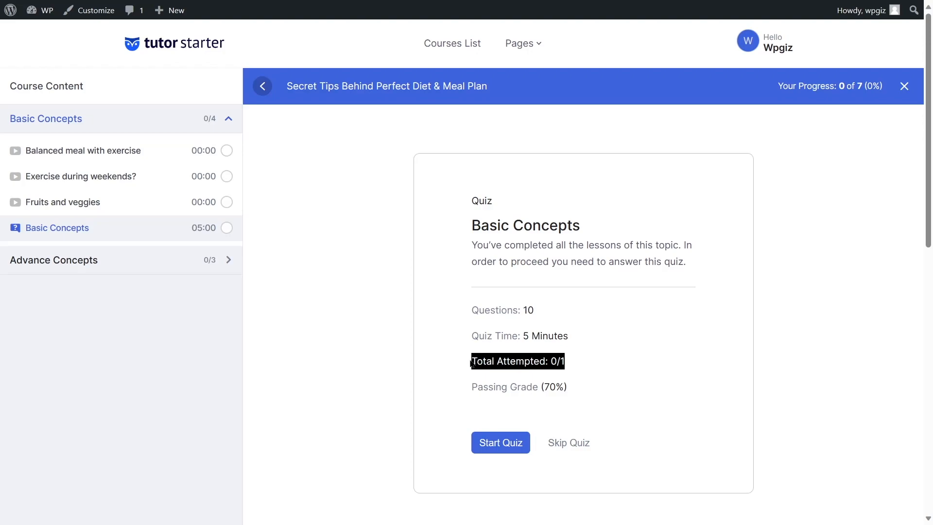
left_click_drag(569, 387, 439, 395)
left_click(538, 390)
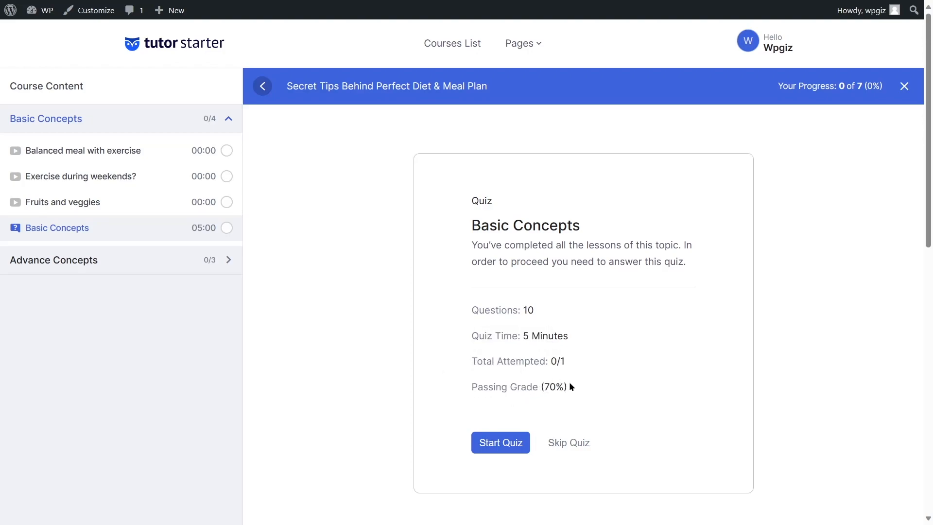
Start the quiz, arrange the numbers in ascending order as 44, 54, 55, 91, and submit the answer
scroll(566, 374, "down", 3)
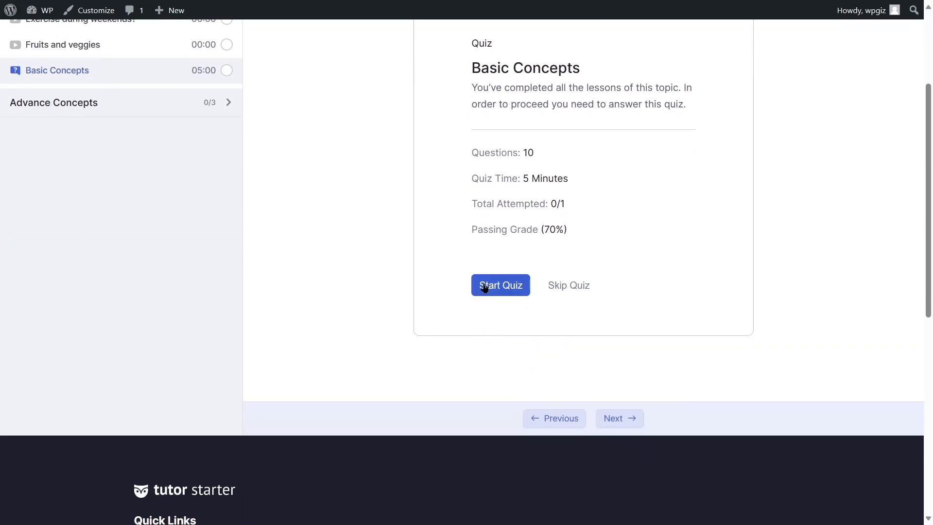
left_click(508, 296)
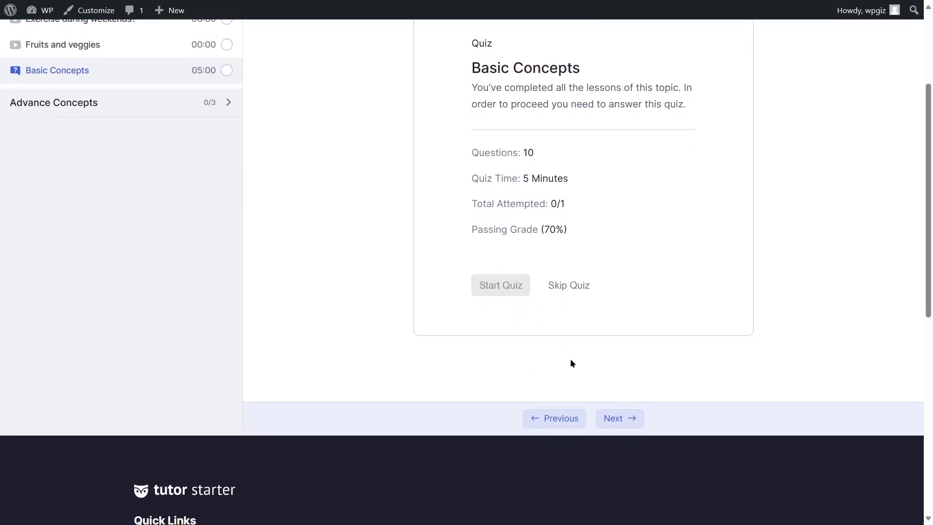
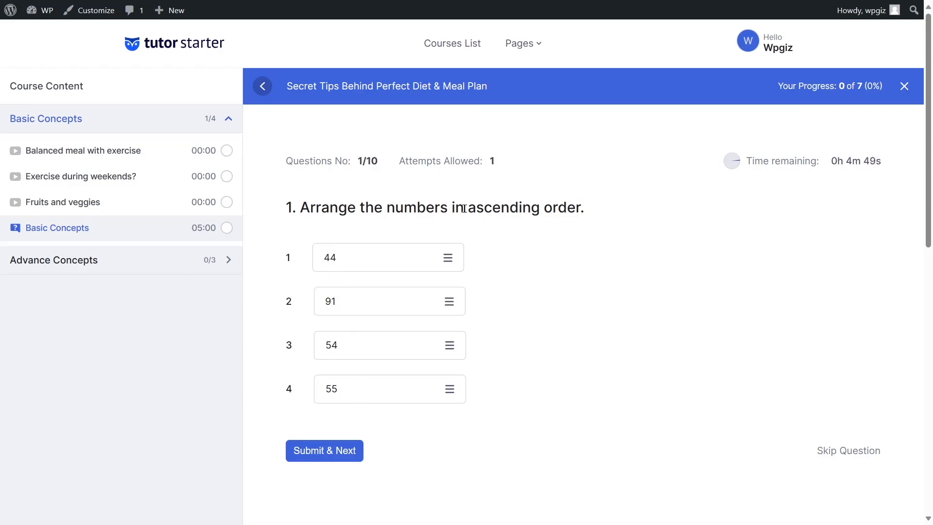
left_click_drag(469, 207, 585, 208)
left_click(569, 278)
left_click_drag(331, 257, 342, 259)
left_click_drag(355, 351, 354, 292)
left_click_drag(368, 379, 357, 335)
left_click(318, 459)
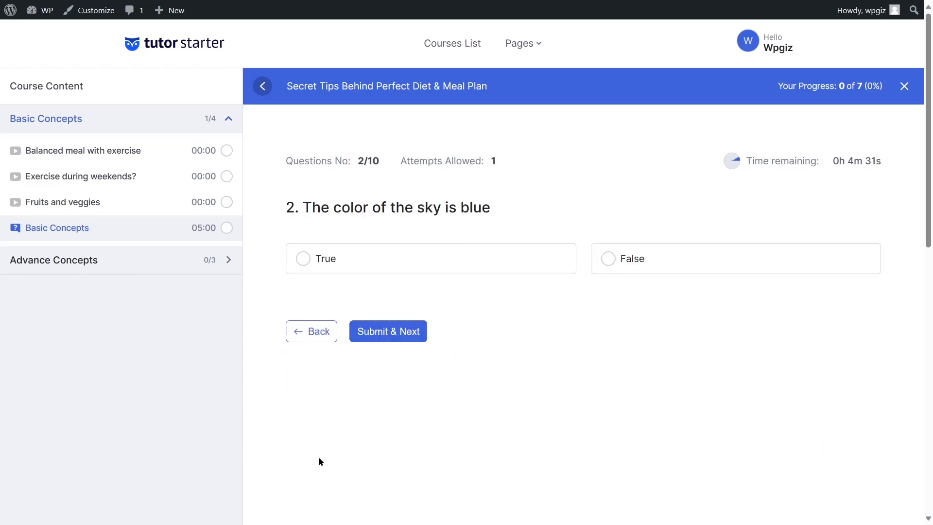
Check the remaining time, answer True to "The color of the sky is blue" and submit it
left_click_drag(793, 158, 890, 162)
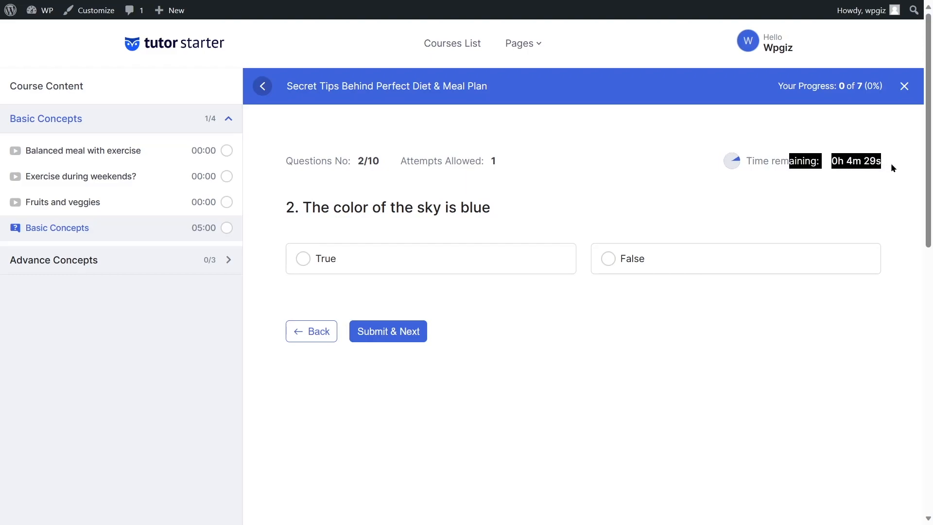
left_click(845, 183)
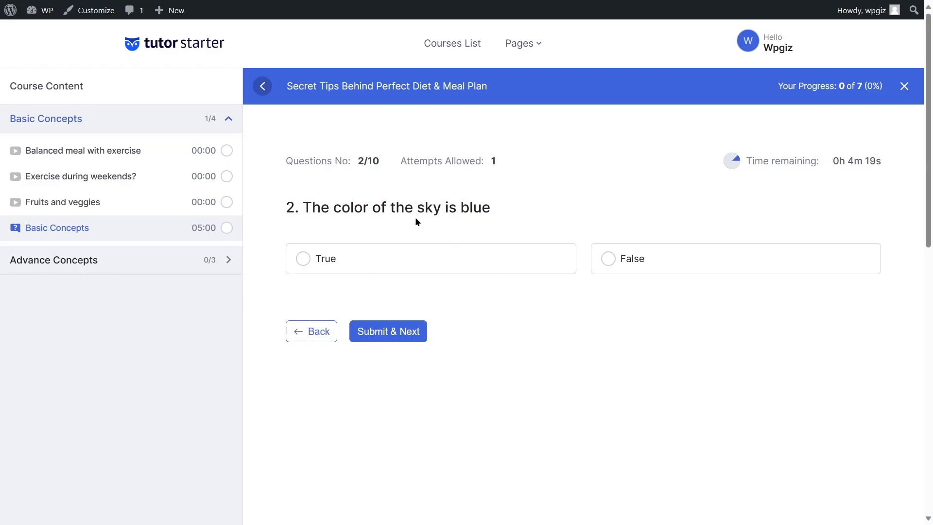
left_click(313, 268)
left_click(386, 334)
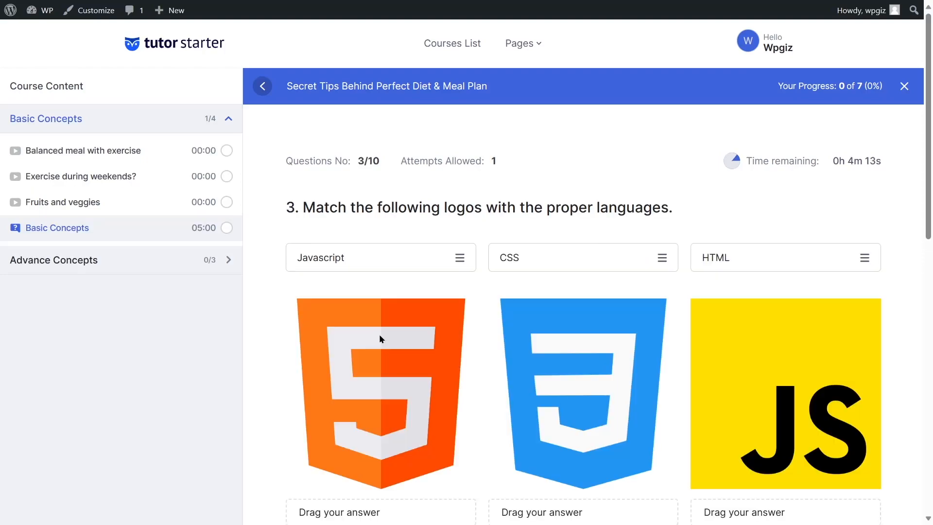
Match HTML, CSS and Javascript to their logos in the third question and submit the answer
scroll(379, 334, "down", 3)
scroll(379, 334, "up", 2)
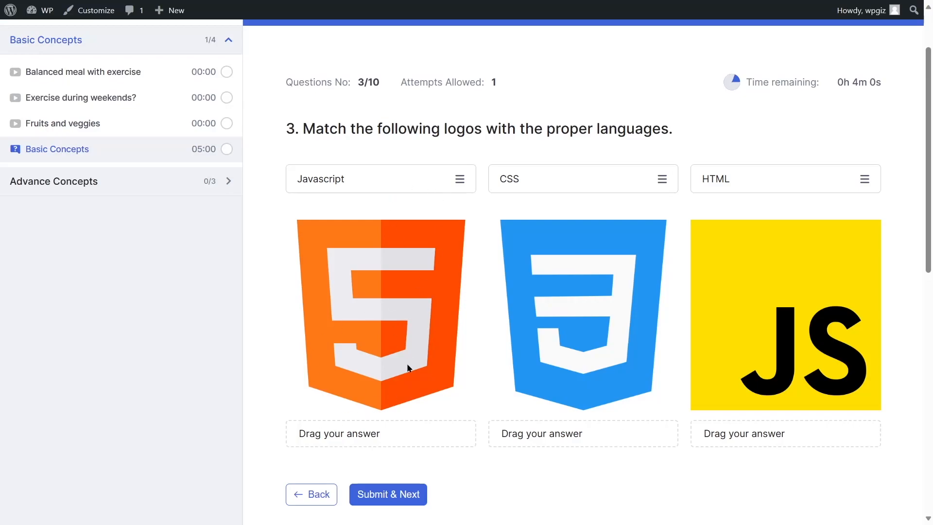
left_click_drag(847, 177, 395, 440)
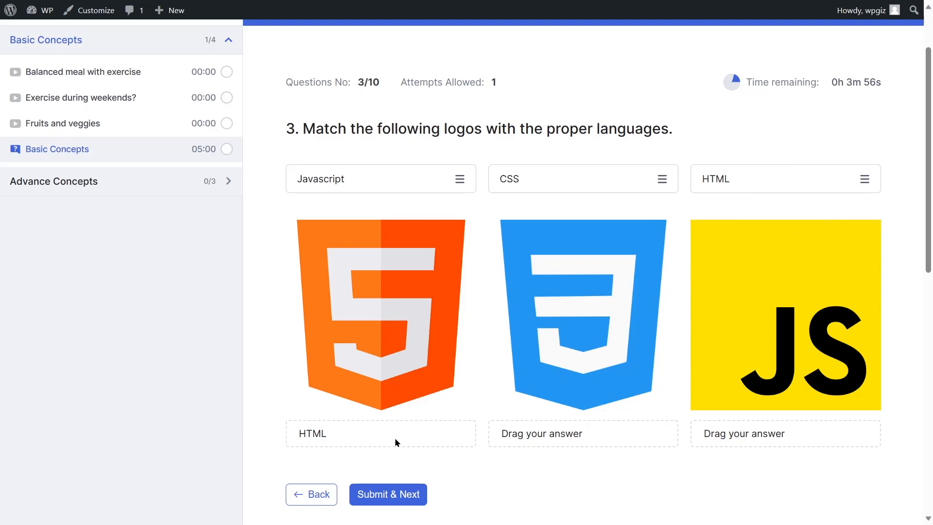
left_click_drag(554, 180, 562, 440)
left_click_drag(335, 180, 792, 438)
scroll(618, 338, "down", 5)
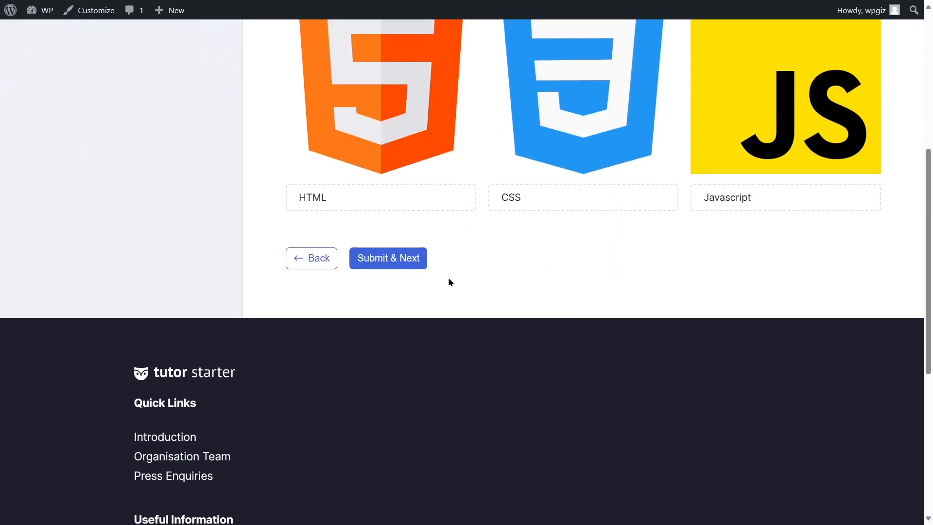
left_click(390, 262)
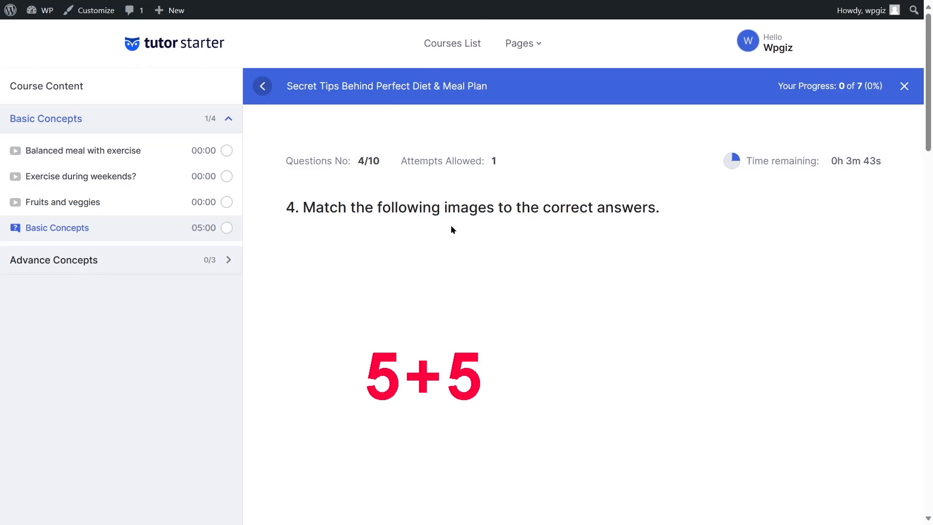
Answer the image question with 10 for 5+5, 0 for 5-5 and 64 for 8^2, and submit it
scroll(488, 276, "down", 3)
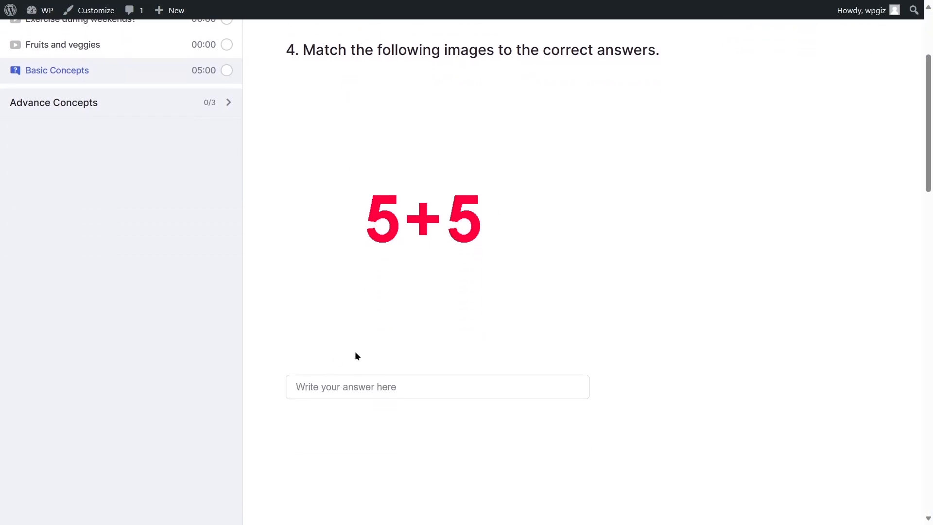
left_click(336, 385)
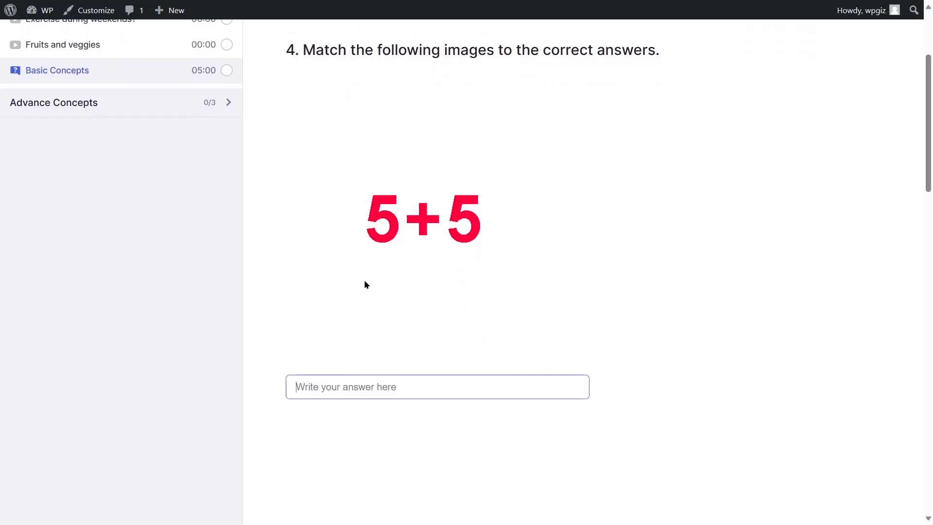
type("10")
scroll(372, 386, "down", 6)
left_click(385, 426)
type("0")
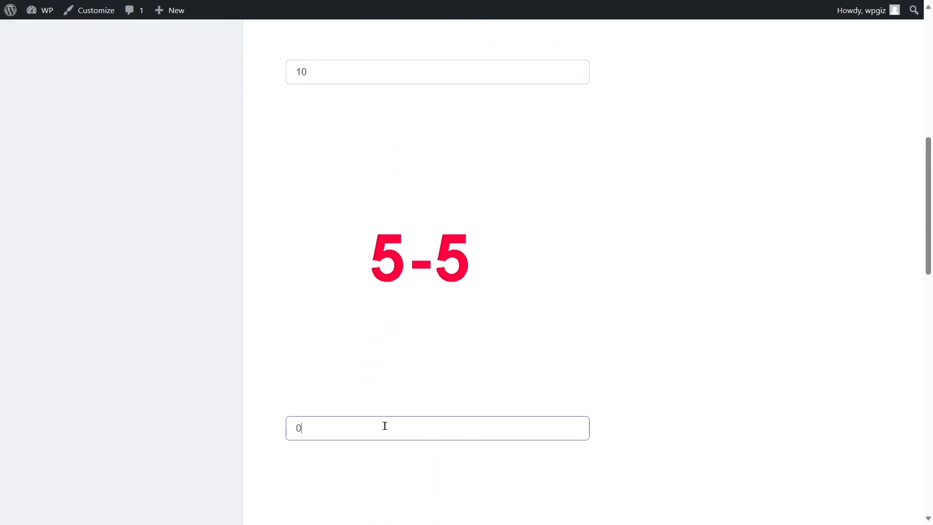
scroll(401, 408, "down", 8)
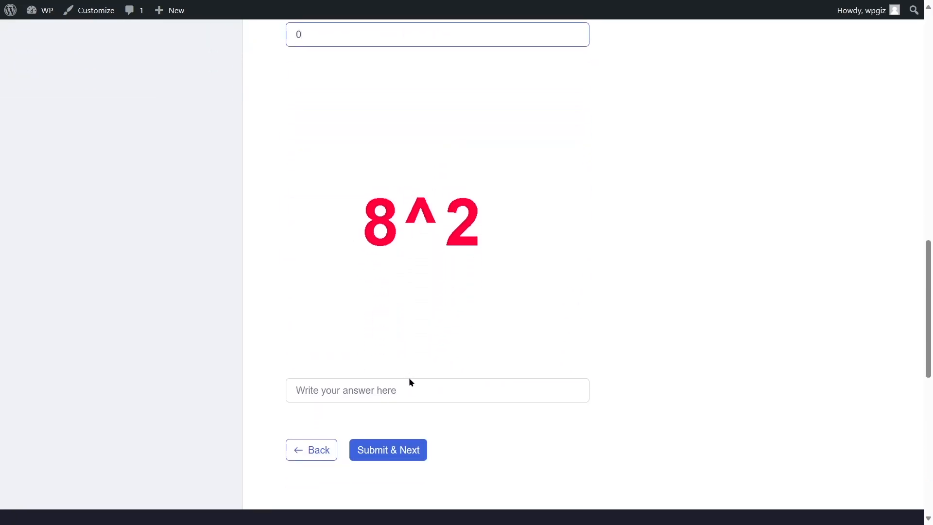
left_click(410, 390)
type("64")
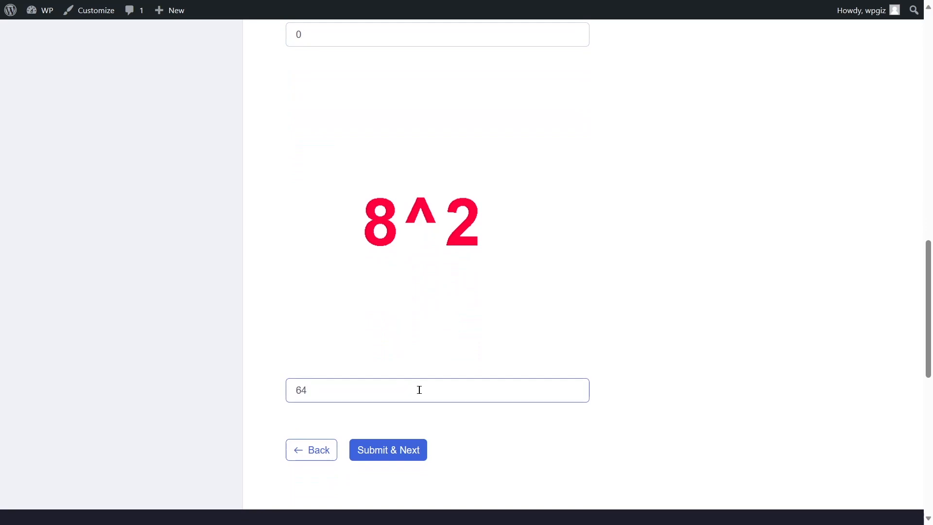
left_click(380, 459)
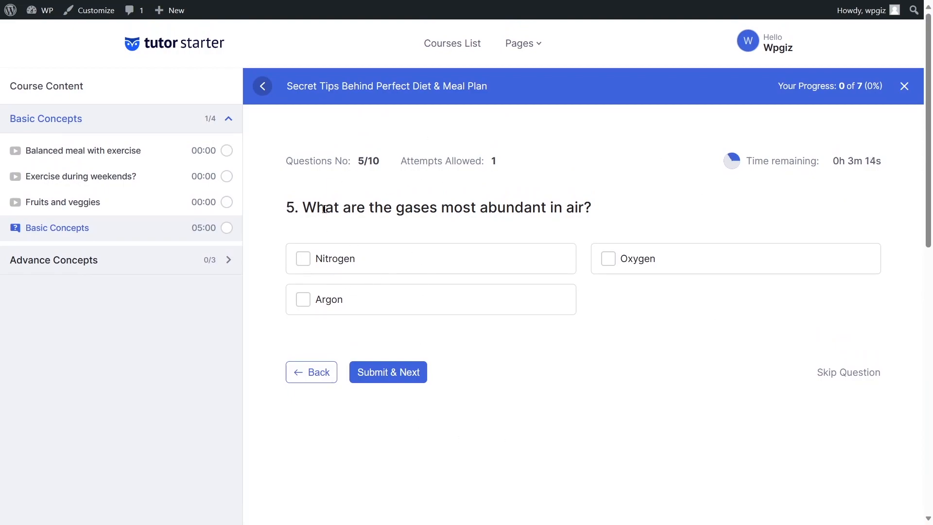
Select Nitrogen, Oxygen and Argon as the most abundant gases in air and submit the answer
left_click_drag(310, 208, 598, 228)
left_click(598, 226)
left_click(303, 259)
left_click(619, 260)
left_click(331, 300)
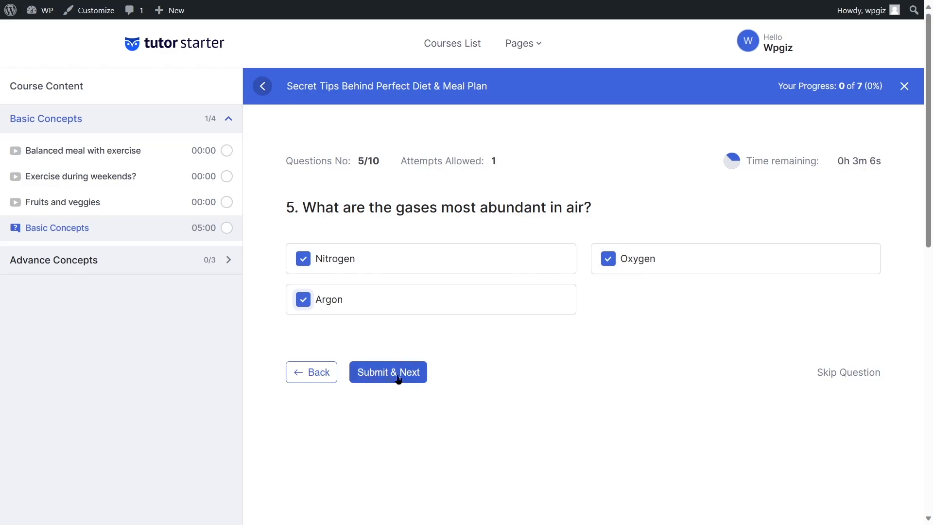
left_click(371, 381)
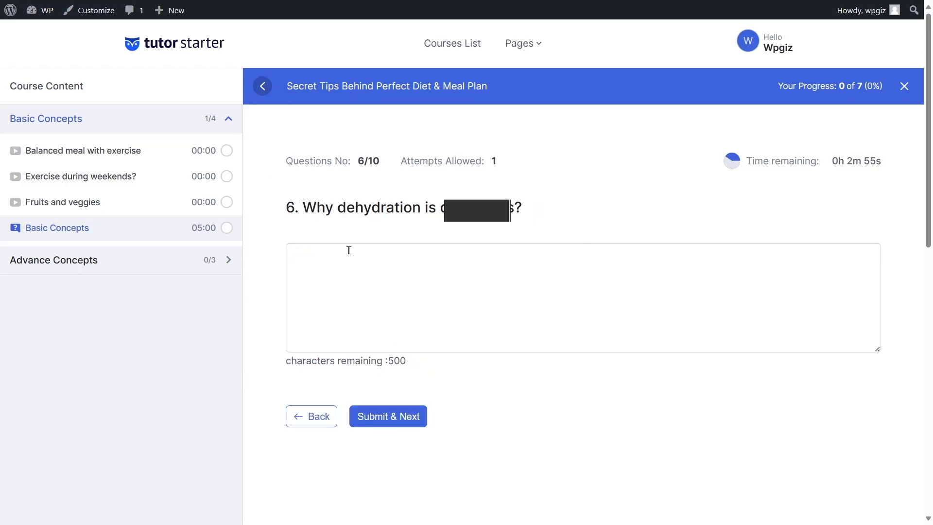
Answer the dehydration question with a short text on its dangerous effects, such as muscle cramps and kidney problems, and submit it
left_click(358, 272)
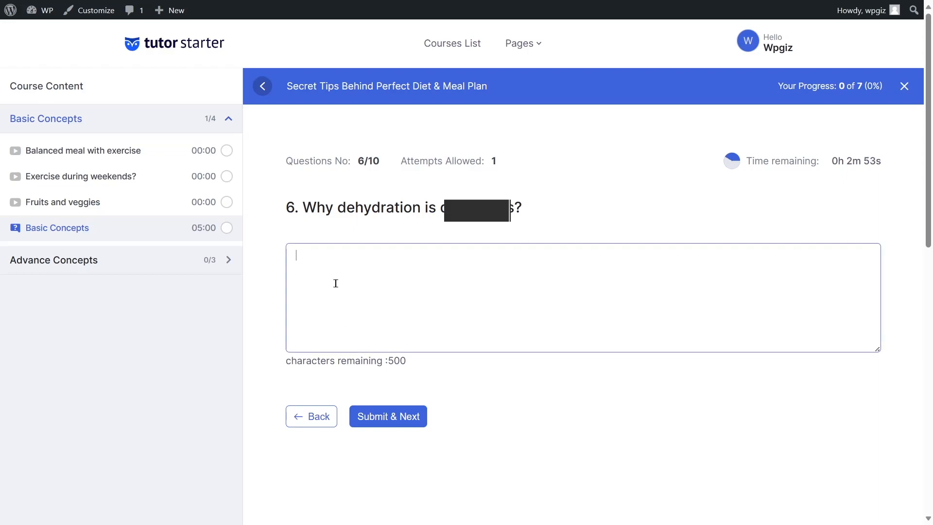
double_click(395, 361)
left_click(398, 373)
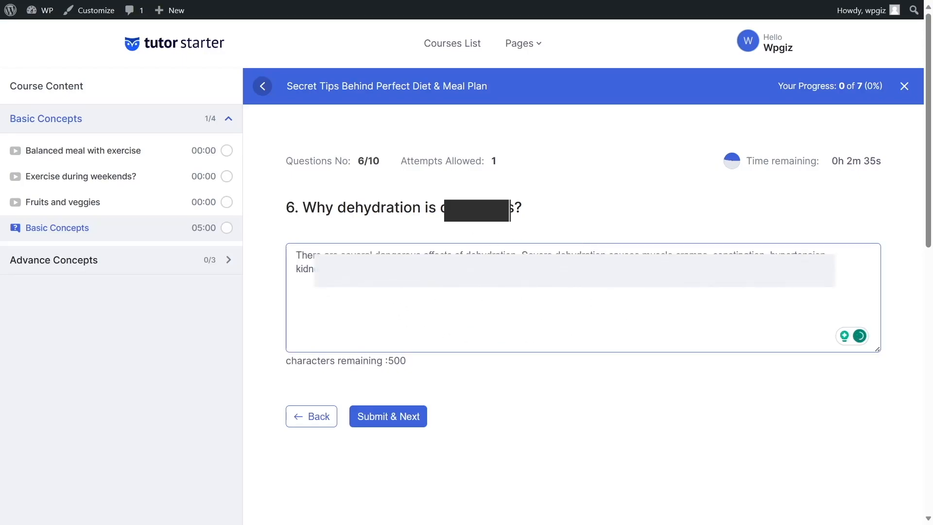
left_click(397, 418)
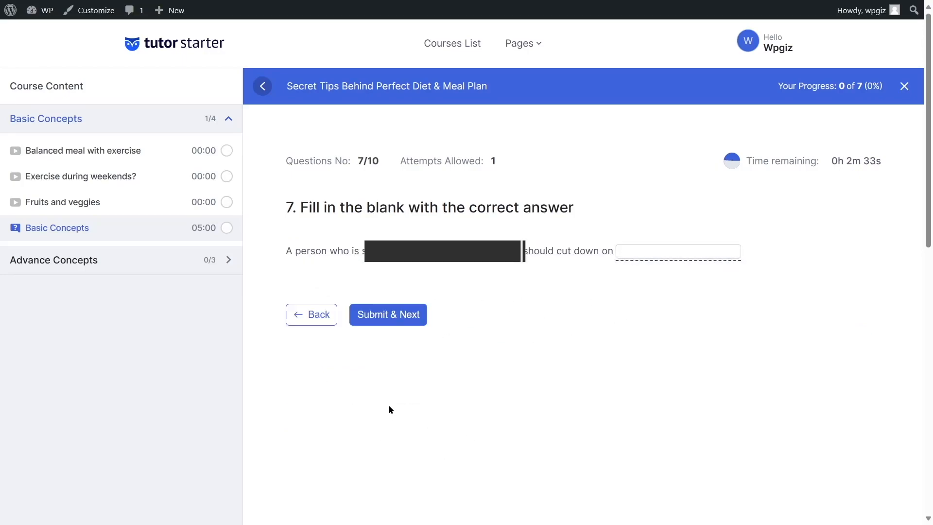
Fill in the blank in the seventh question with "sodium" and submit the answer
left_click_drag(295, 207, 576, 209)
left_click(646, 251)
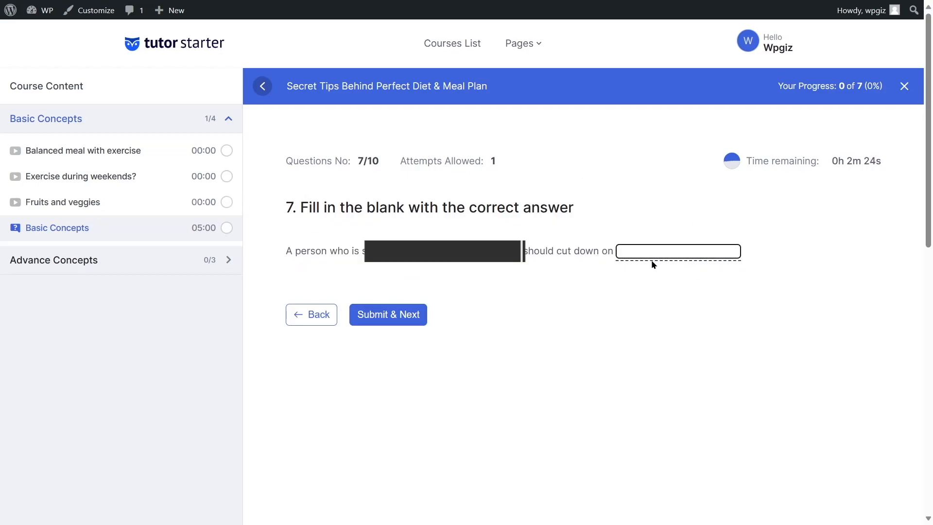
type("sodium")
left_click(381, 268)
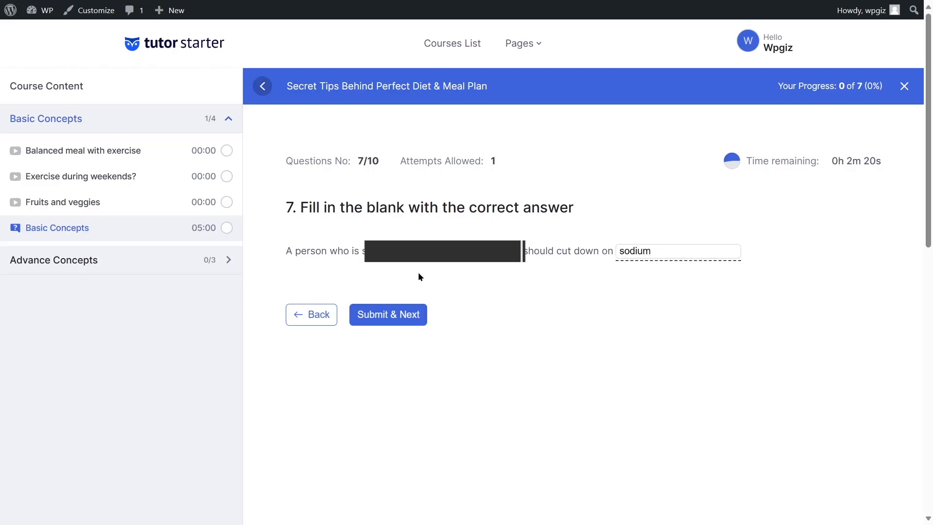
left_click(382, 321)
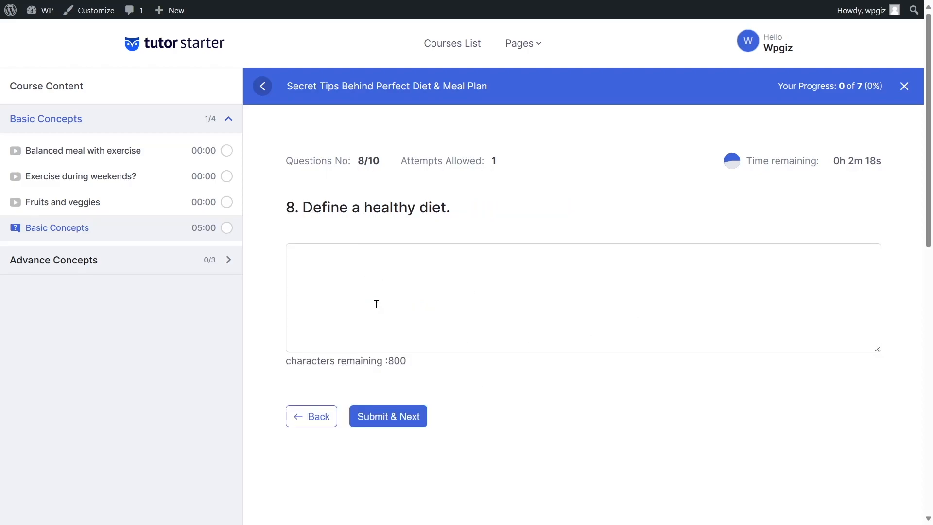
Check the character limit, write a multi-line definition of a healthy diet in the eighth question and submit it
left_click_drag(301, 208, 476, 210)
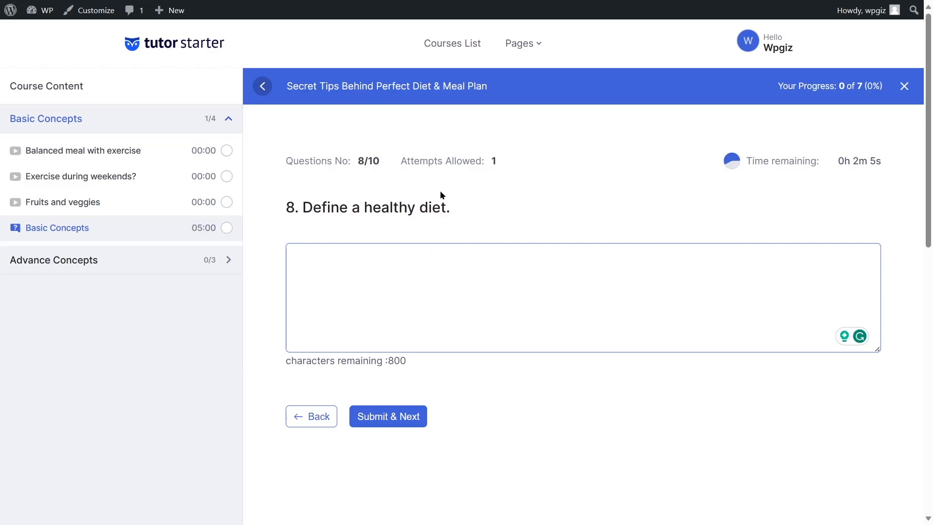
left_click_drag(409, 362, 350, 364)
left_click(360, 337)
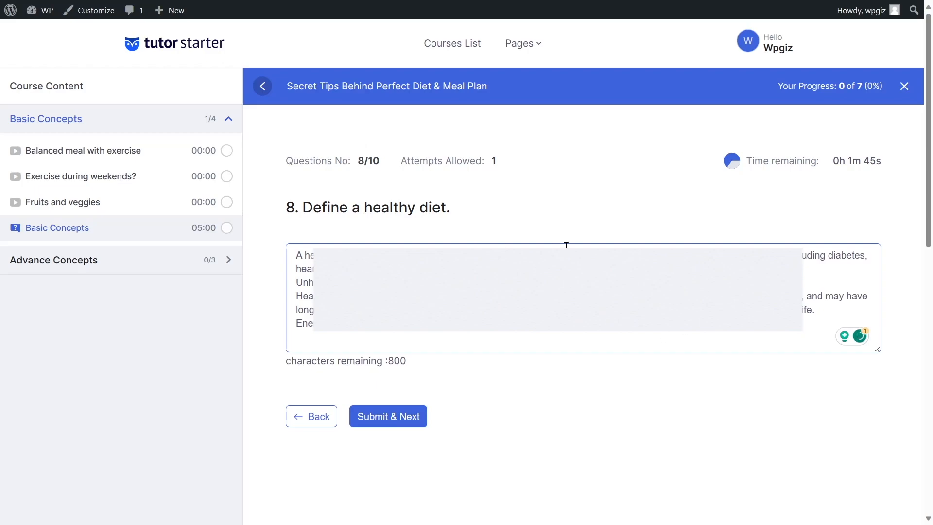
left_click(375, 418)
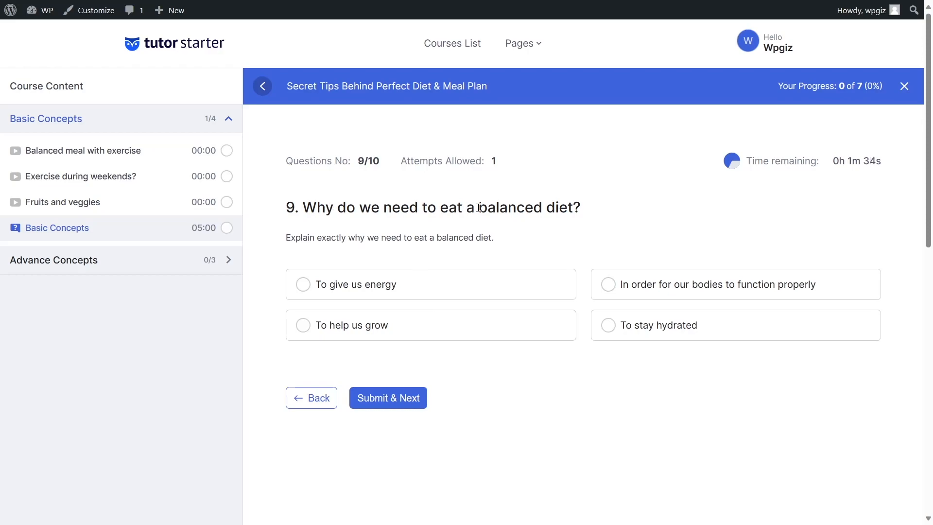
Choose "In order for our bodies to function properly" as the reason for eating a balanced diet and submit it
left_click_drag(287, 238, 491, 238)
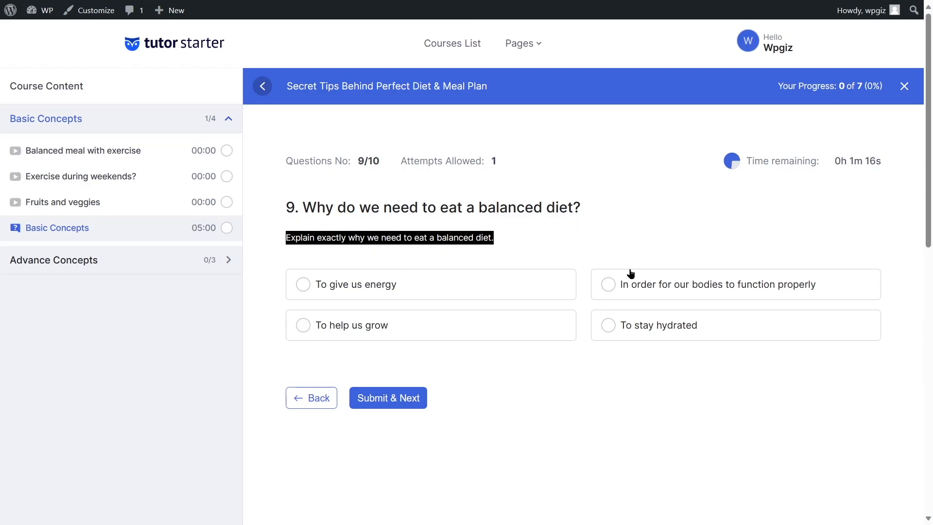
left_click(609, 286)
left_click(409, 398)
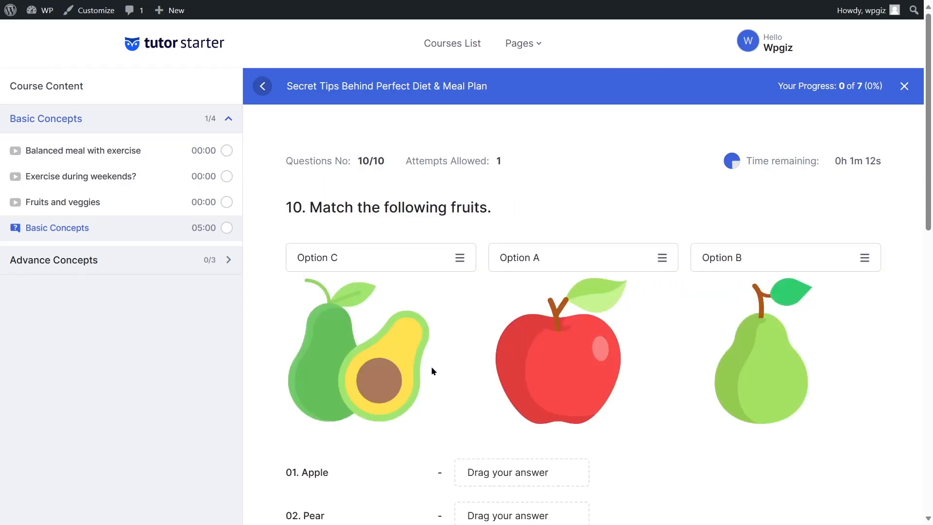
Match Apple to Option A, Pear to Option B and Avacado to Option C, and submit the quiz
scroll(430, 371, "down", 2)
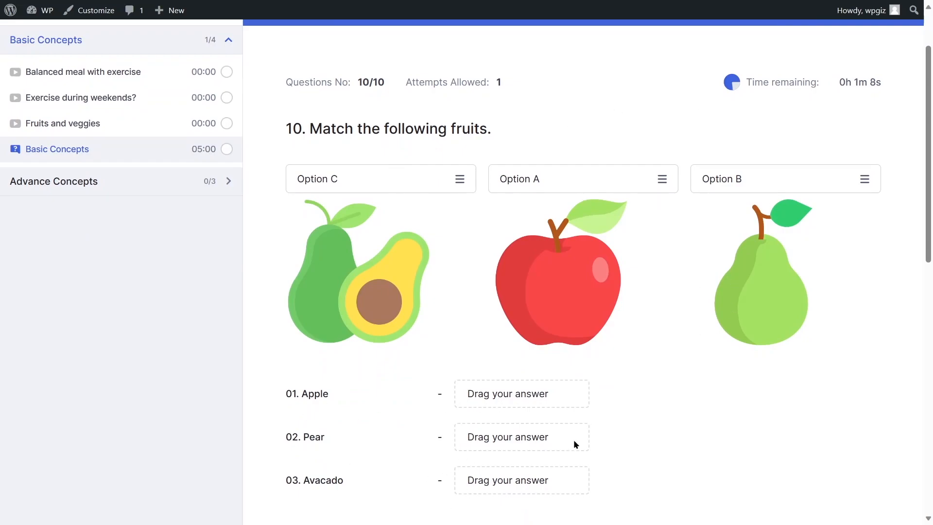
left_click_drag(606, 171, 503, 394)
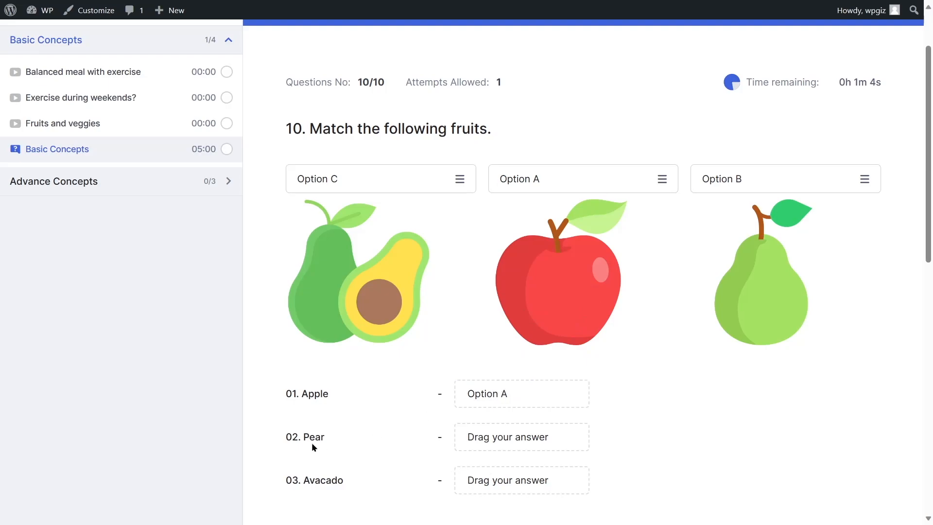
left_click_drag(773, 177, 563, 436)
left_click_drag(368, 191, 505, 479)
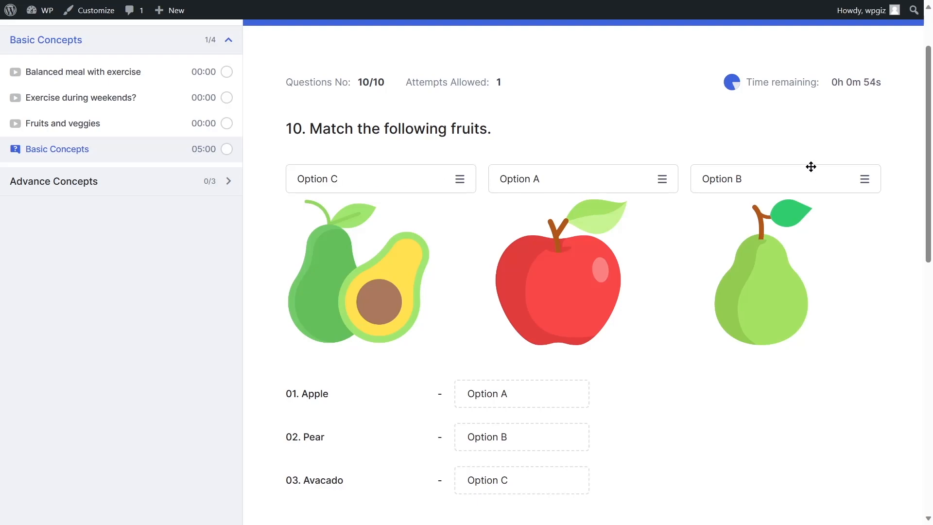
triple_click(861, 79)
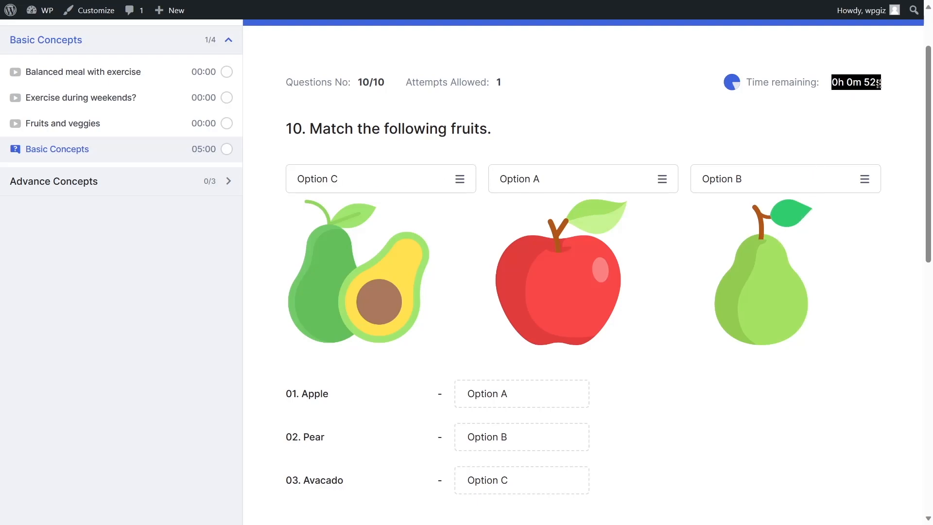
scroll(505, 314, "down", 5)
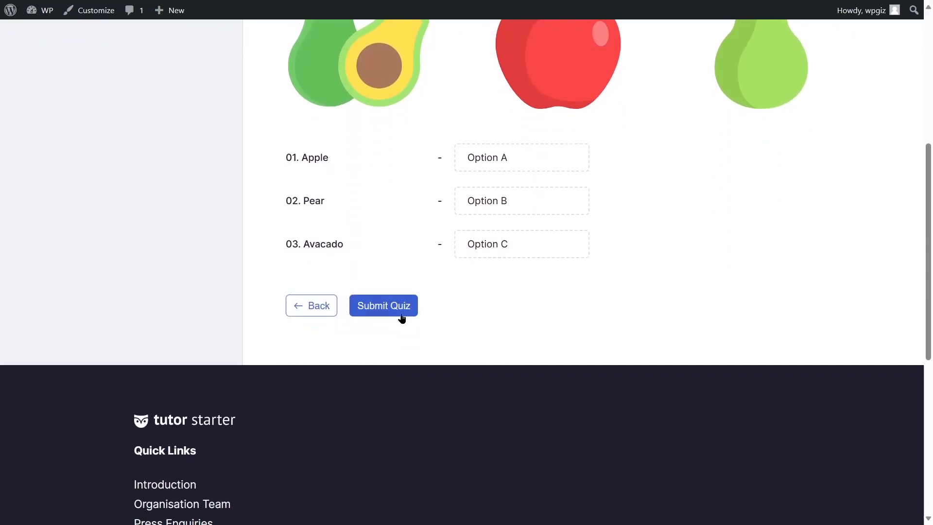
left_click(402, 314)
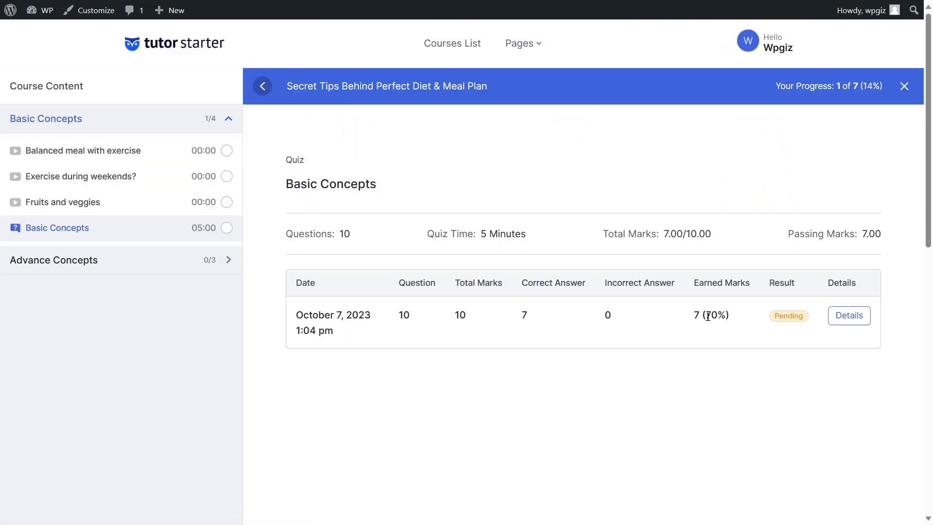
Review the earned marks percentage, passing marks and result status of the submitted Basic Concepts quiz
left_click_drag(706, 315, 725, 319)
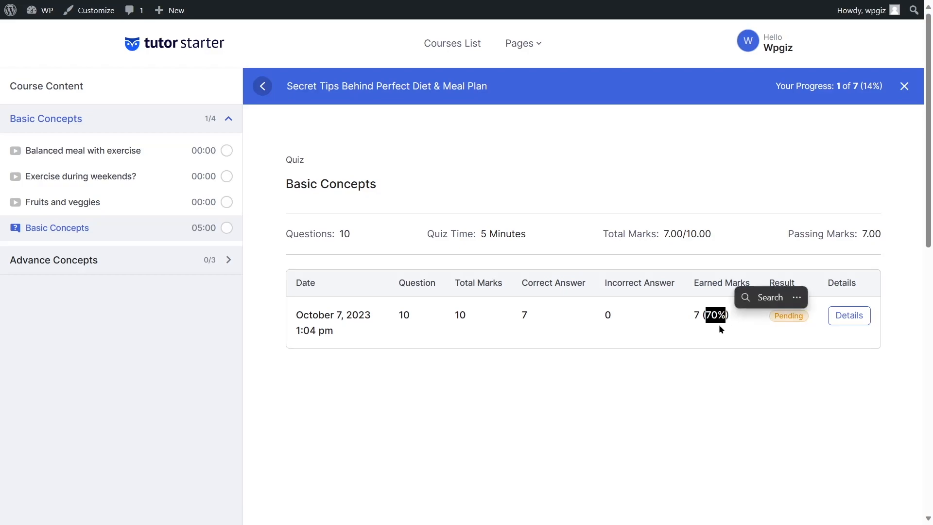
left_click(706, 363)
left_click_drag(860, 234, 840, 234)
left_click(749, 173)
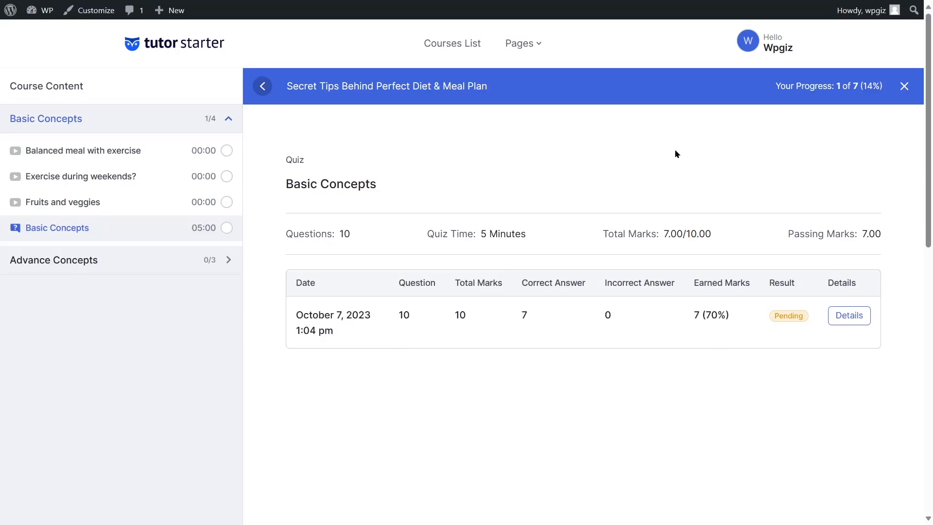
left_click_drag(775, 316, 806, 316)
left_click(776, 382)
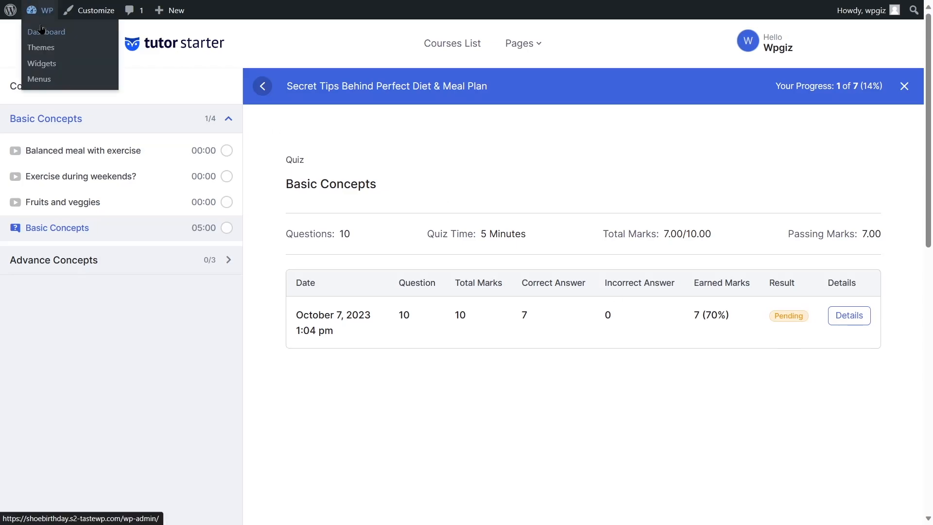
Go to the Tutor LMS quiz attempts in the WordPress admin and open the pending Basic Concepts attempt for review
left_click(43, 32)
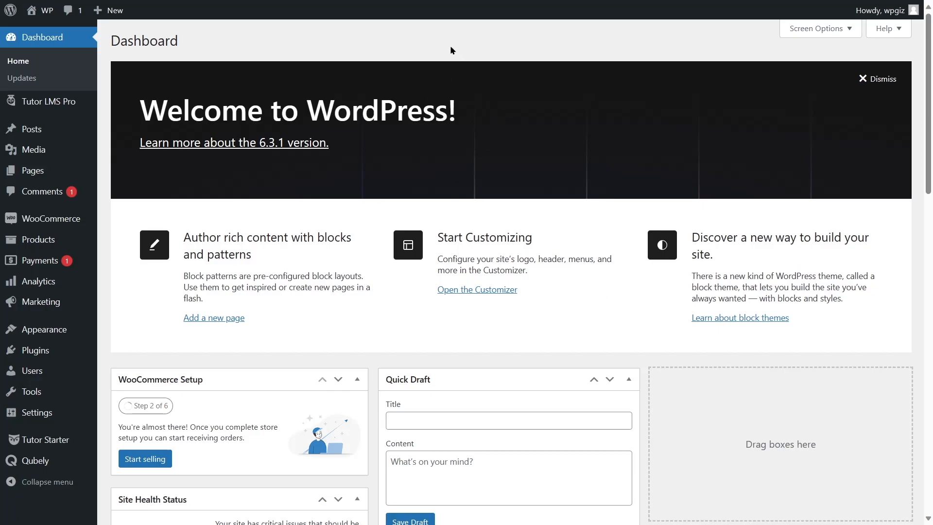
mouse_move(45, 104)
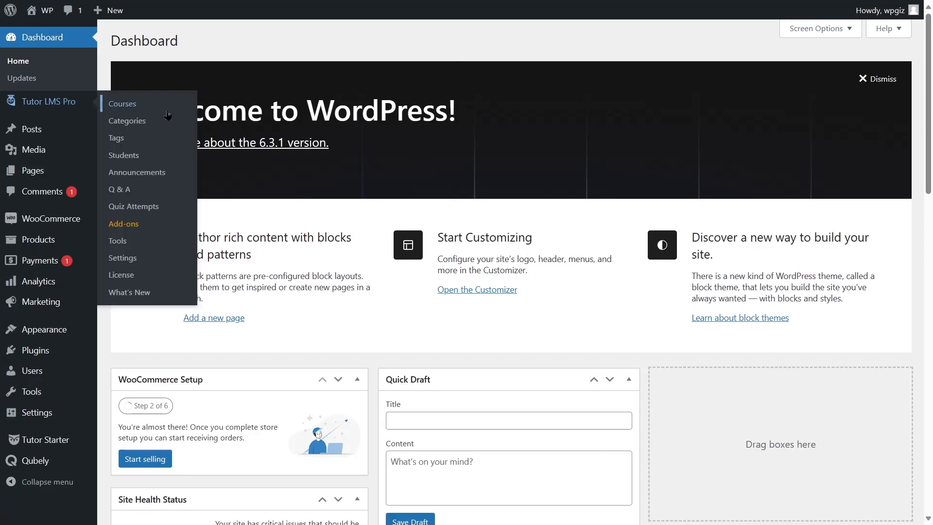
left_click(134, 207)
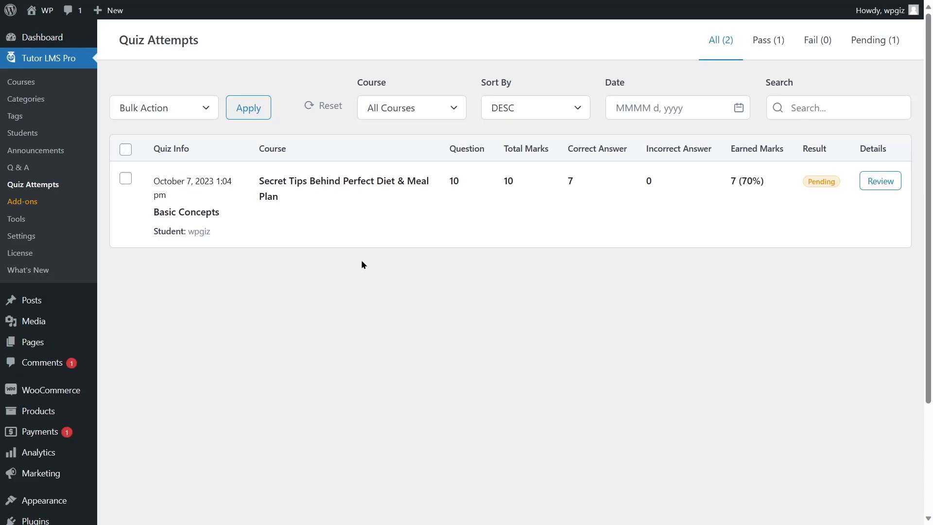
left_click(880, 180)
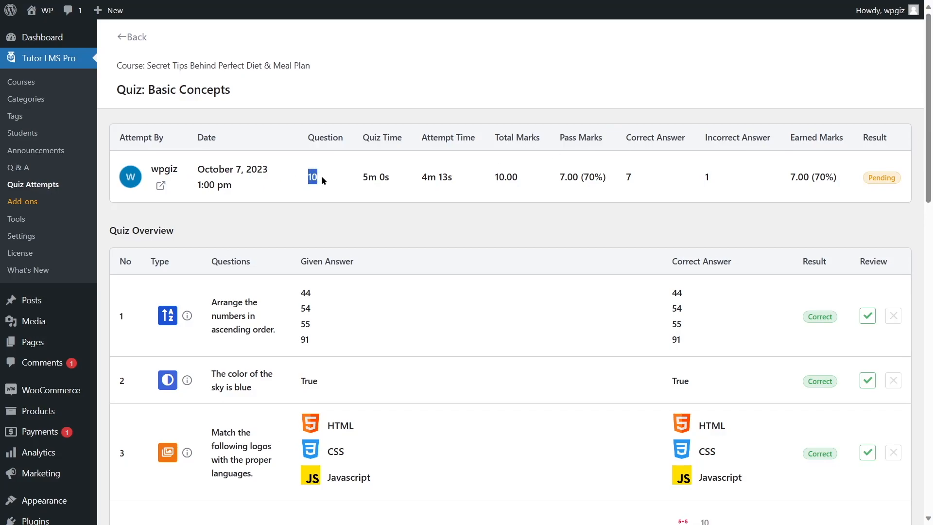
Examine the attempt's quiz time, attempt time, marks and answer counts, plus each question's result in the quiz overview
triple_click(369, 177)
left_click(397, 227)
left_click_drag(421, 179, 458, 177)
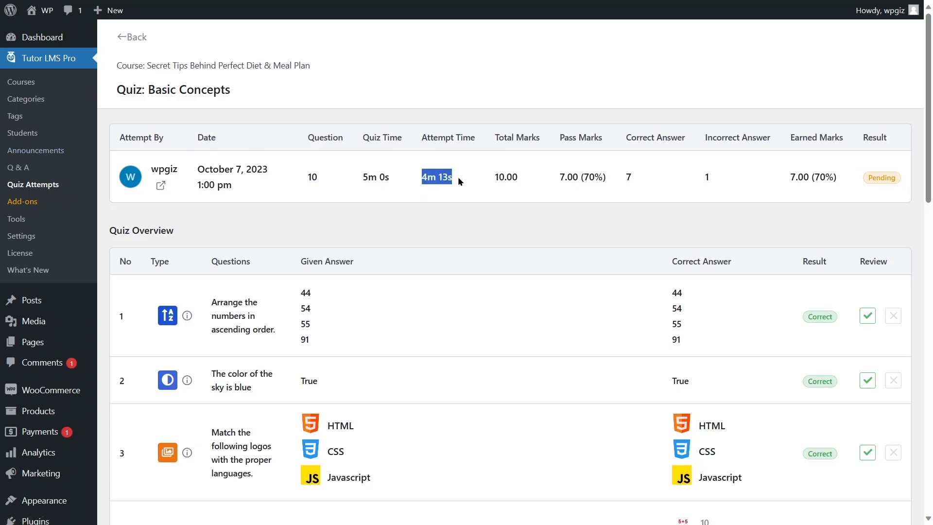
left_click(504, 198)
left_click_drag(495, 177, 607, 220)
left_click(570, 217)
left_click(627, 180)
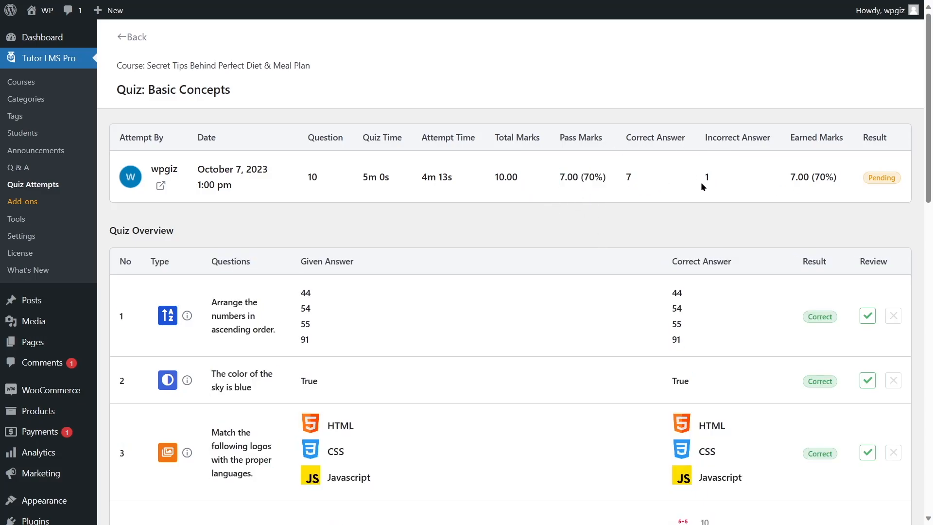
scroll(704, 189, "down", 5)
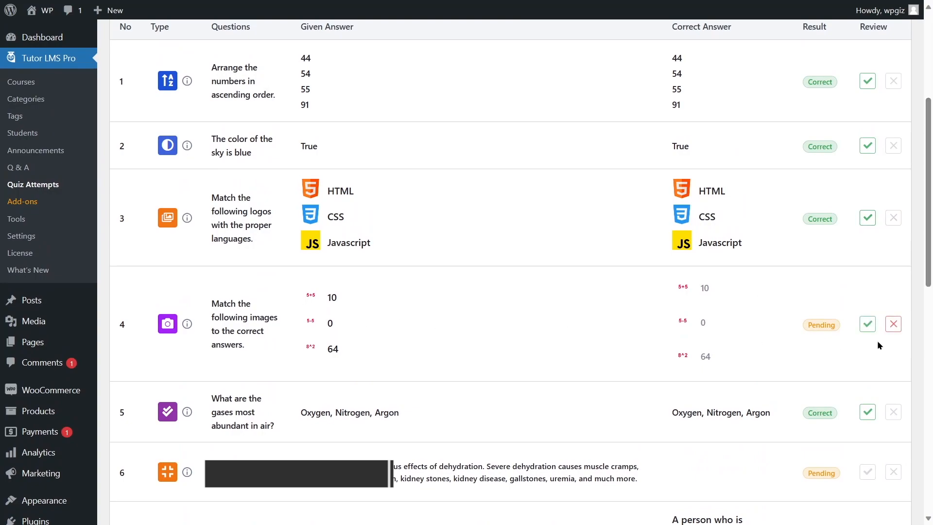
Mark the pending answers to questions 4, 6 and 8 as correct in the Basic Concepts quiz overview
left_click(868, 324)
left_click_drag(929, 219, 930, 312)
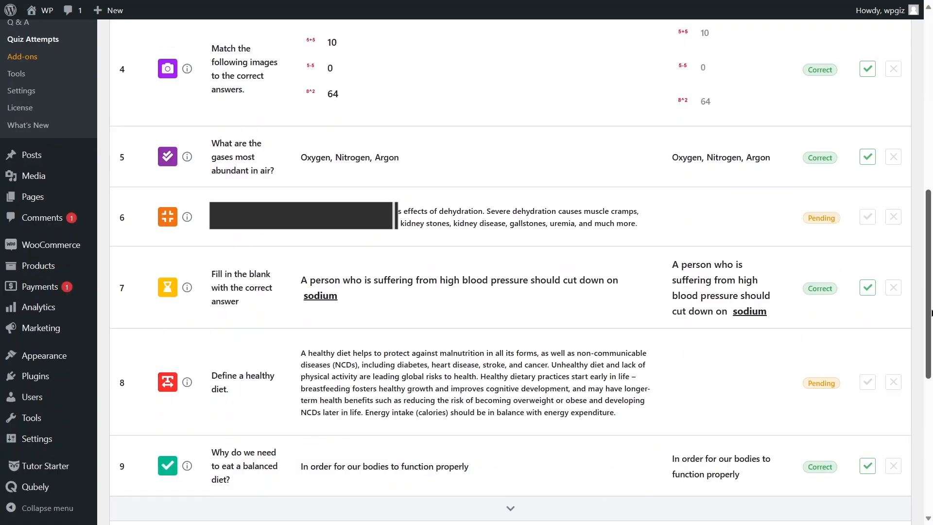
left_click(867, 217)
left_click_drag(928, 272, 929, 370)
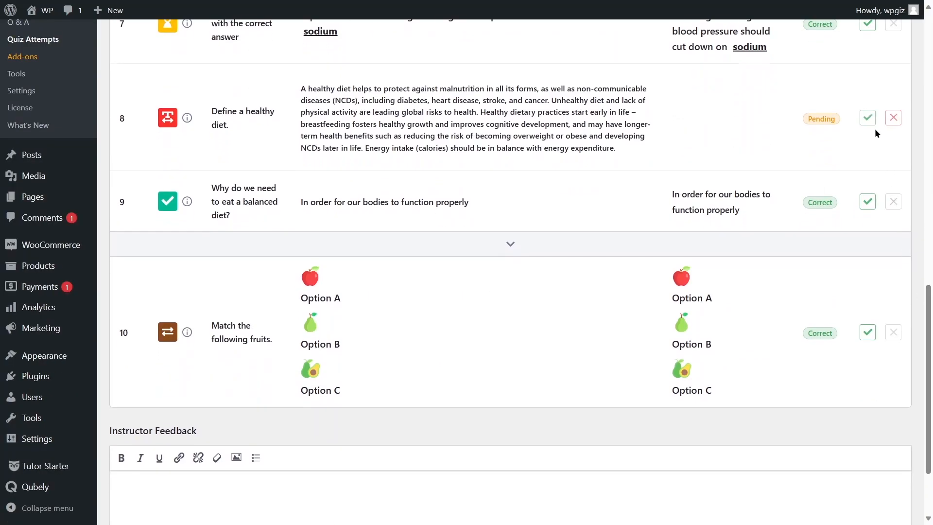
left_click(867, 118)
Enter "Well done!" as the instructor feedback for the attempt and update it
scroll(342, 321, "down", 3)
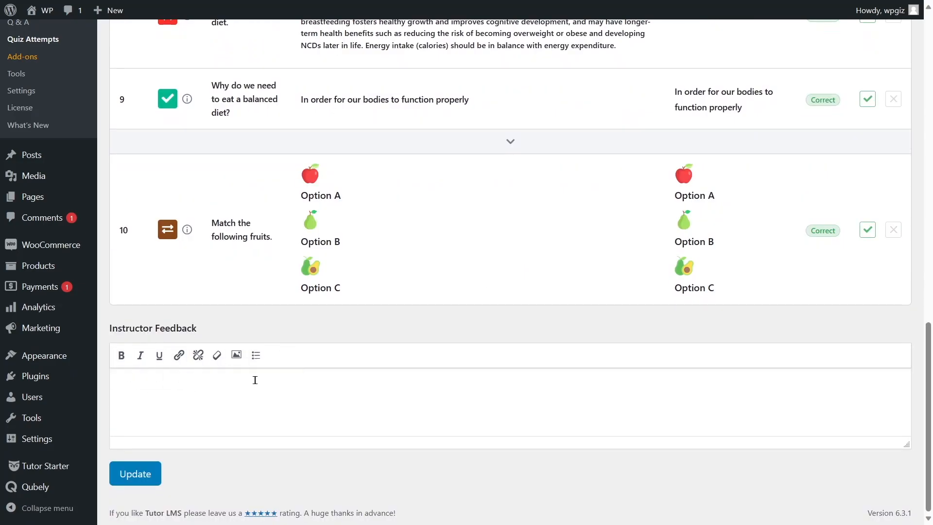
left_click(137, 392)
type("Well done!")
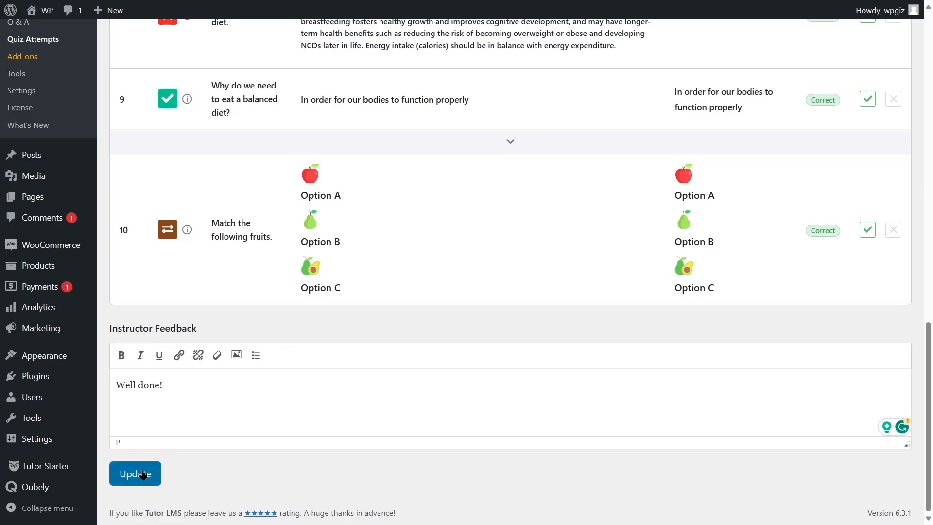
left_click(130, 478)
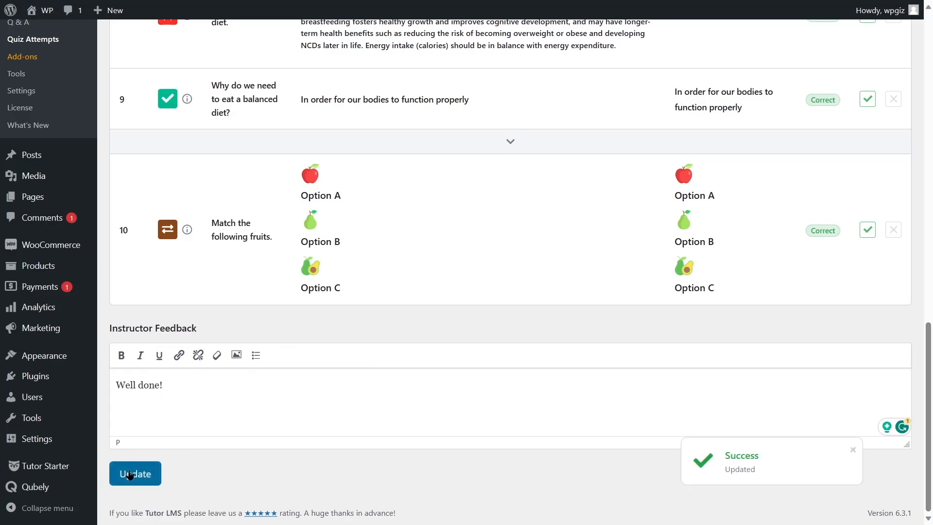
View the Secret Tips Behind Perfect Diet & Meal Plan course from the courses list and open its Basic Concepts quiz result
scroll(817, 459, "up", 16)
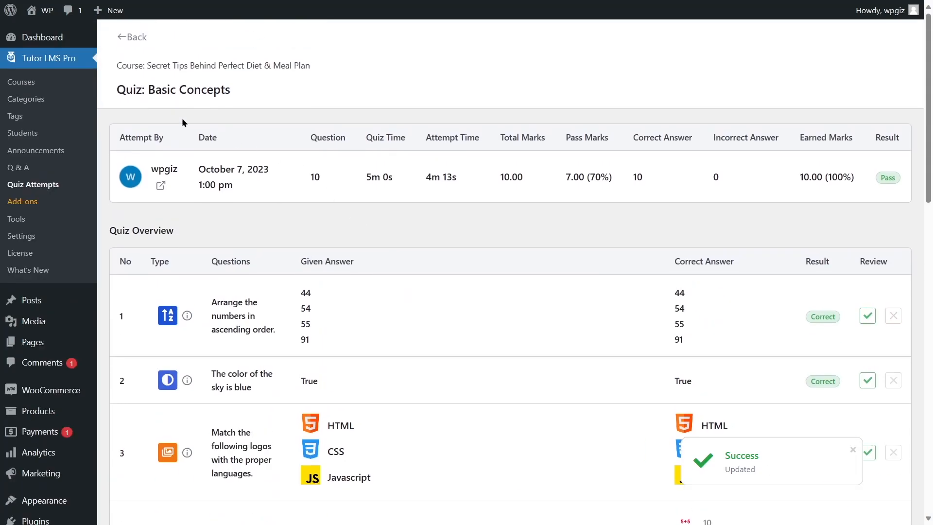
left_click(48, 86)
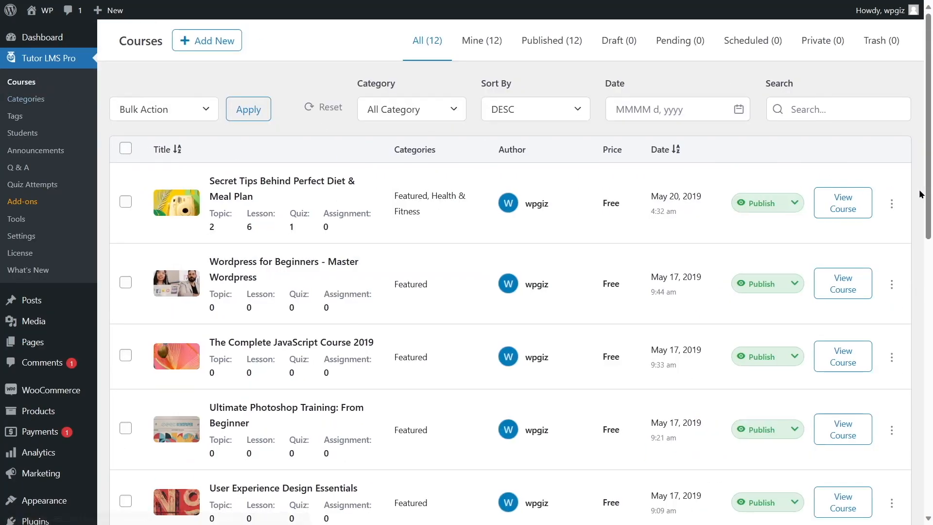
left_click(845, 202)
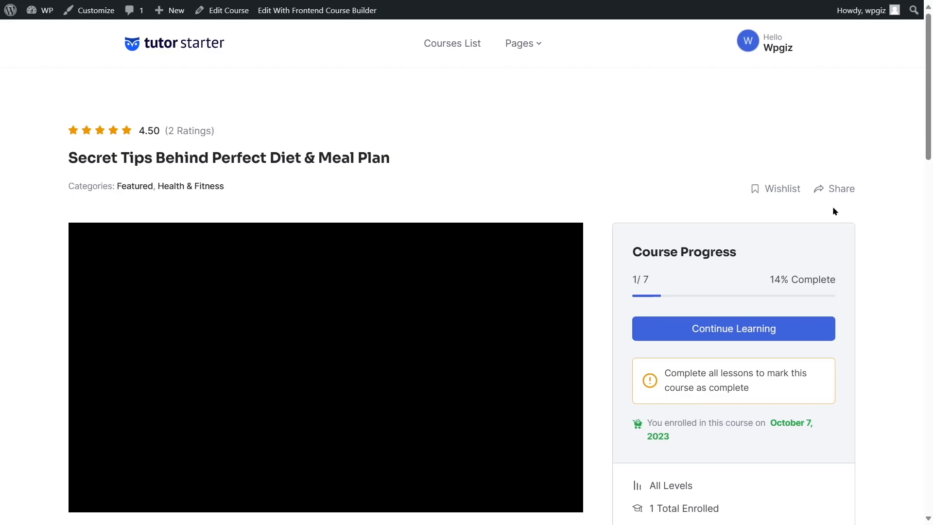
scroll(833, 208, "down", 9)
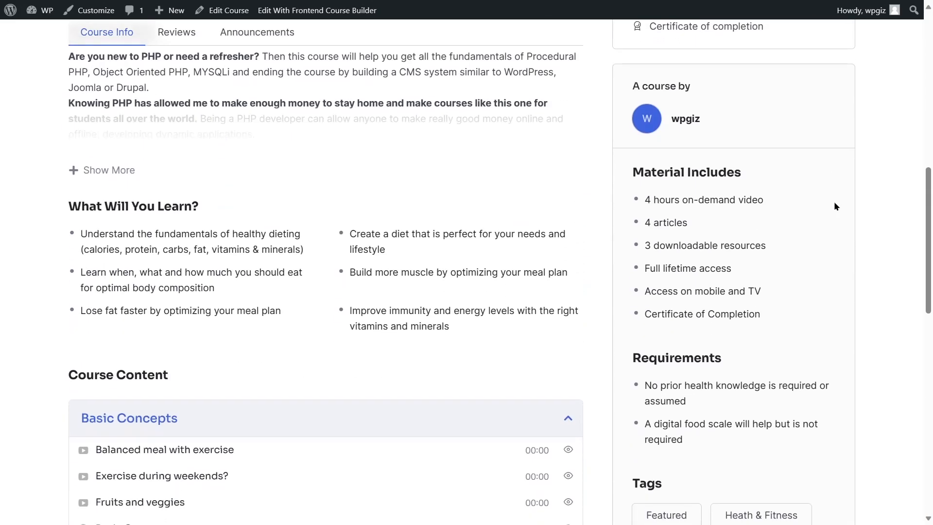
scroll(834, 206, "down", 5)
left_click(146, 293)
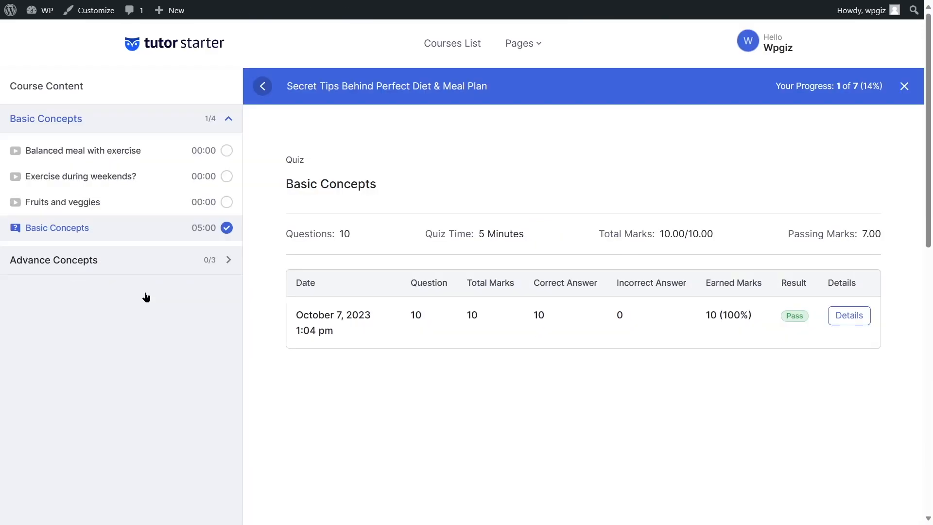